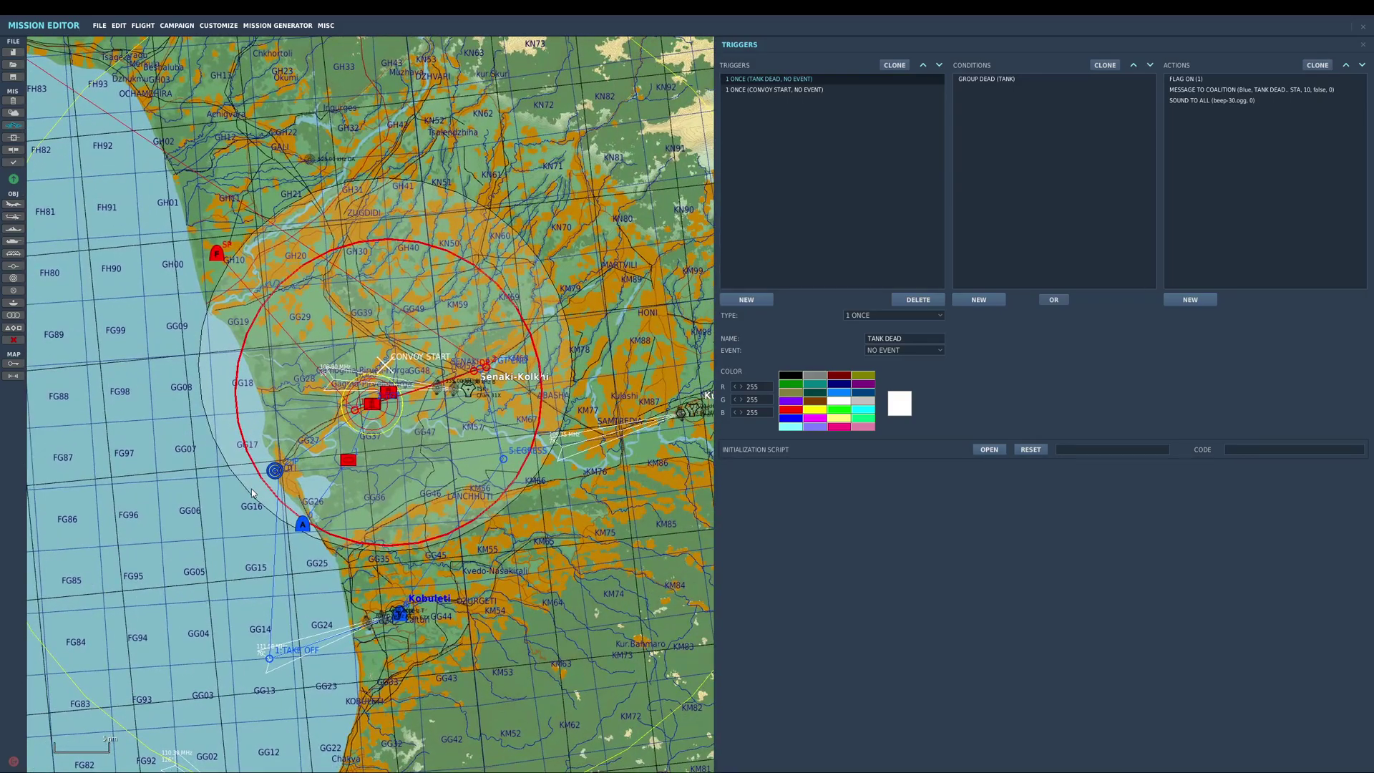
Step: Review the CONVOY START and TANK DEAD triggers, including the TIME SINCE FLAG (1, 30) condition
scroll(252, 492, down, 1)
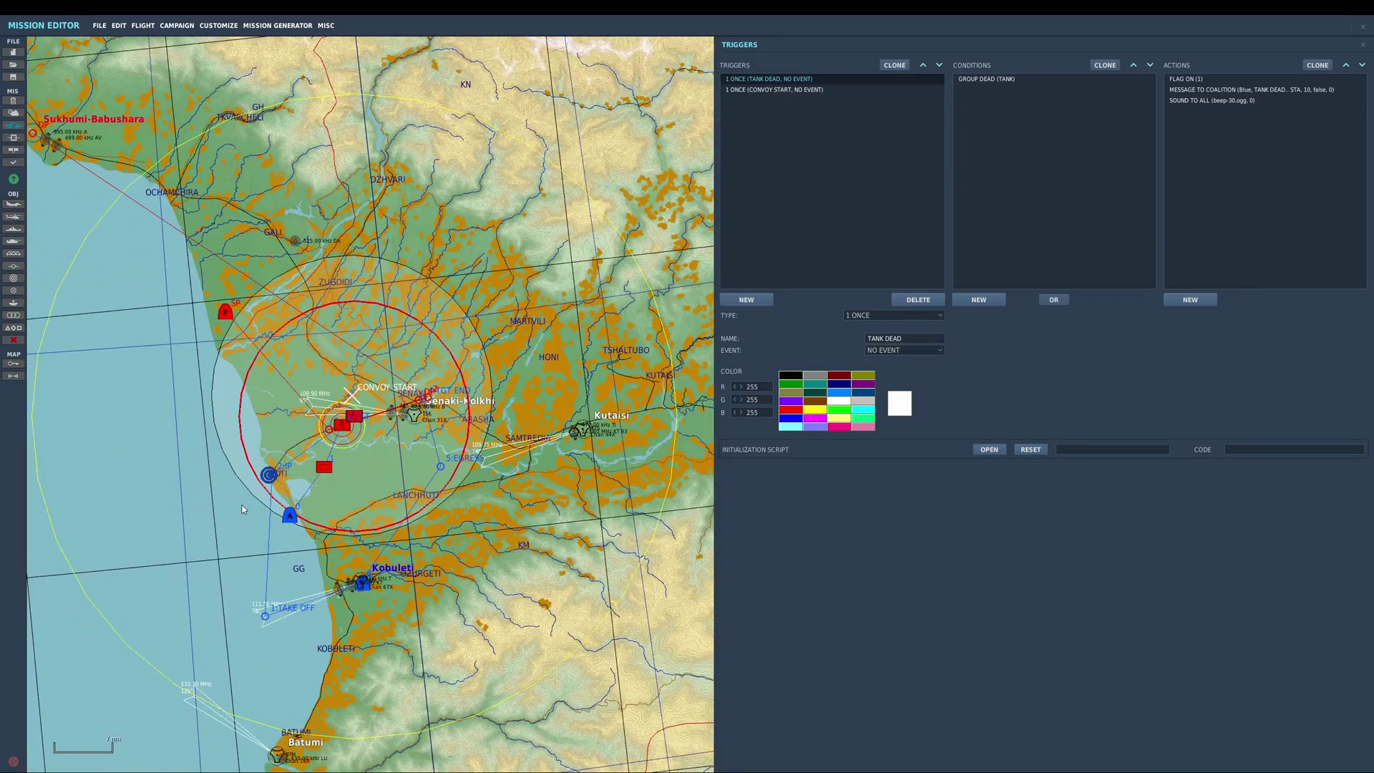
drag(243, 508, 251, 479)
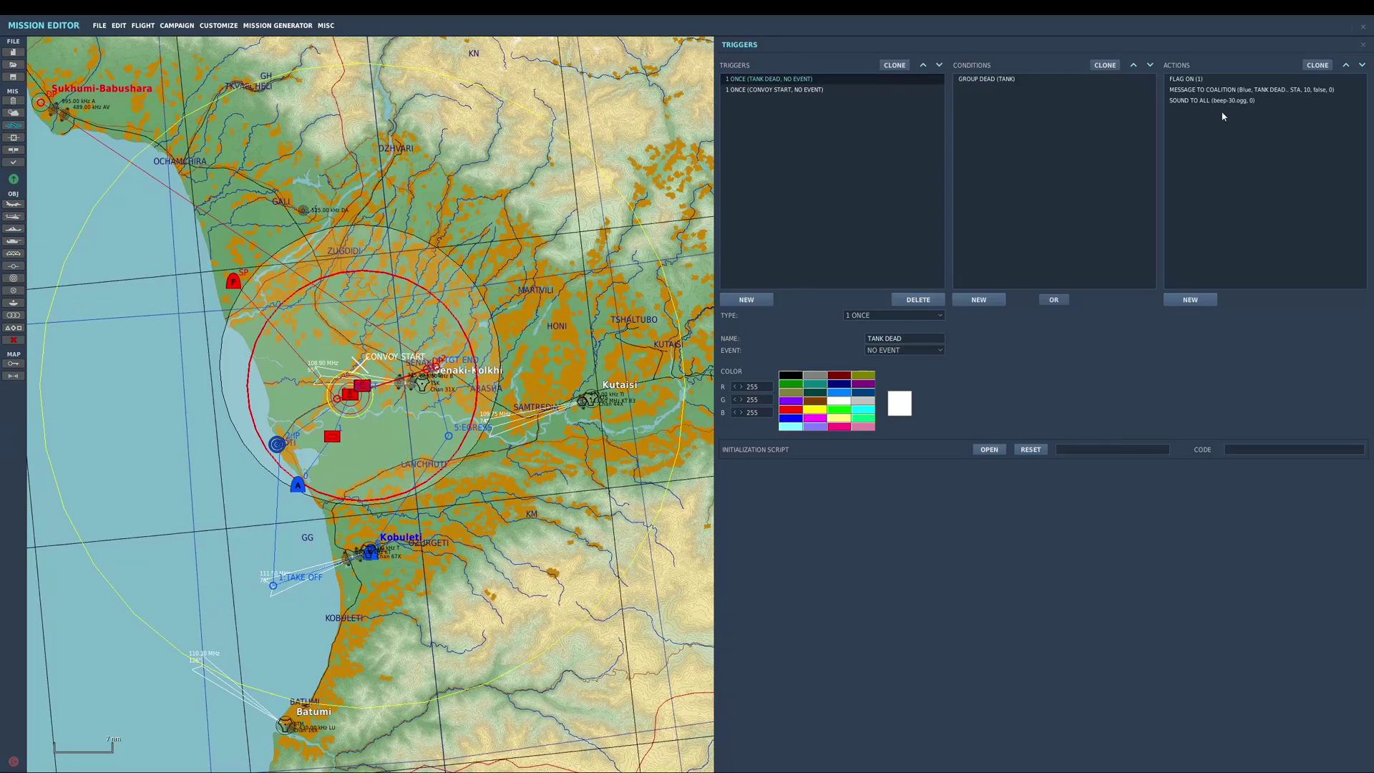
click(815, 89)
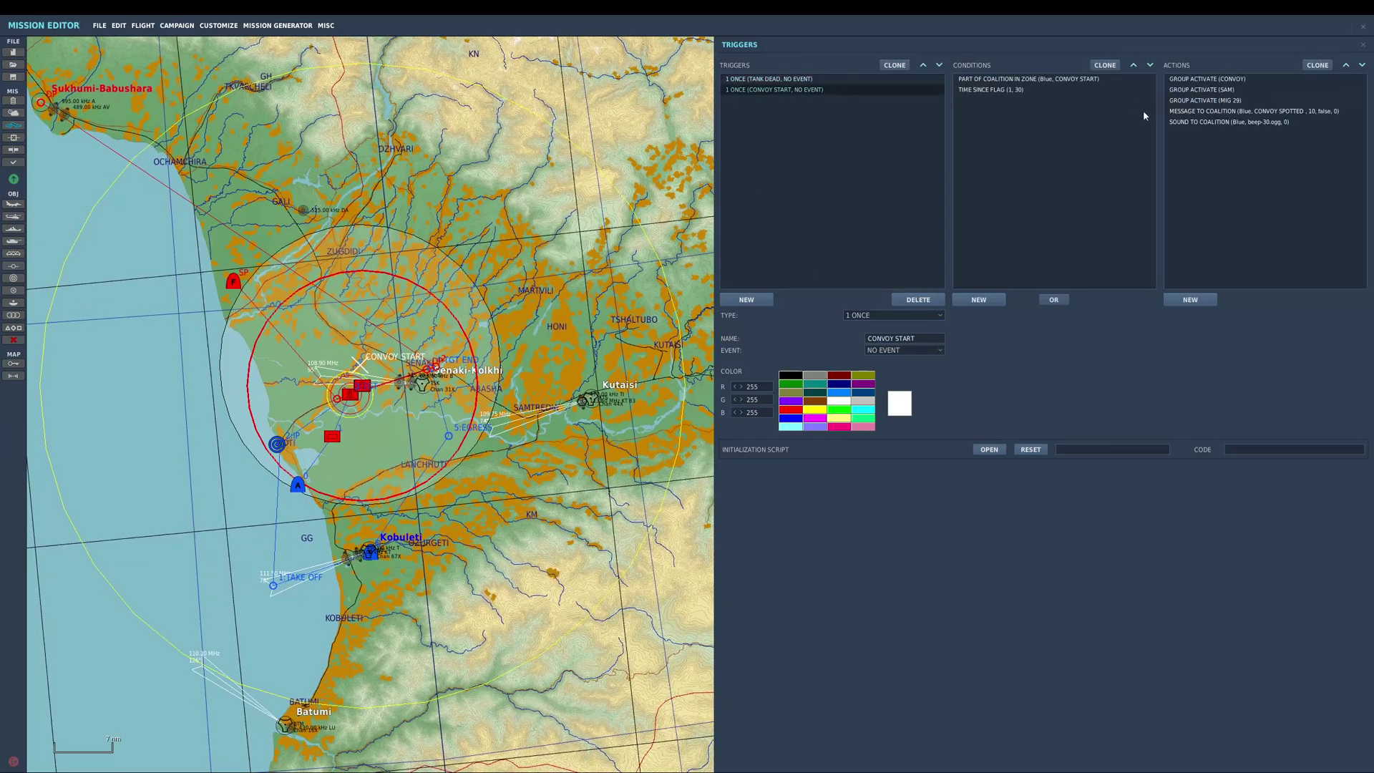
click(858, 79)
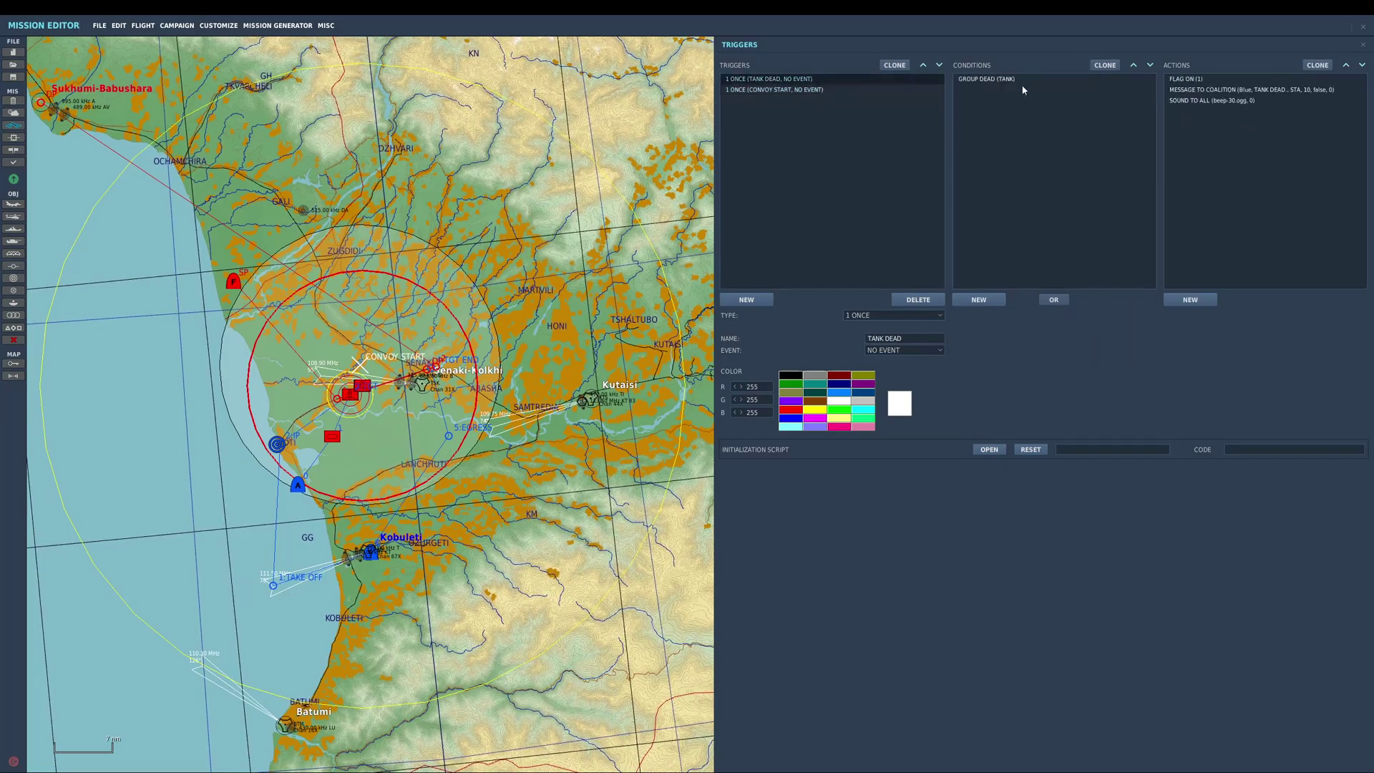
click(1222, 101)
click(812, 90)
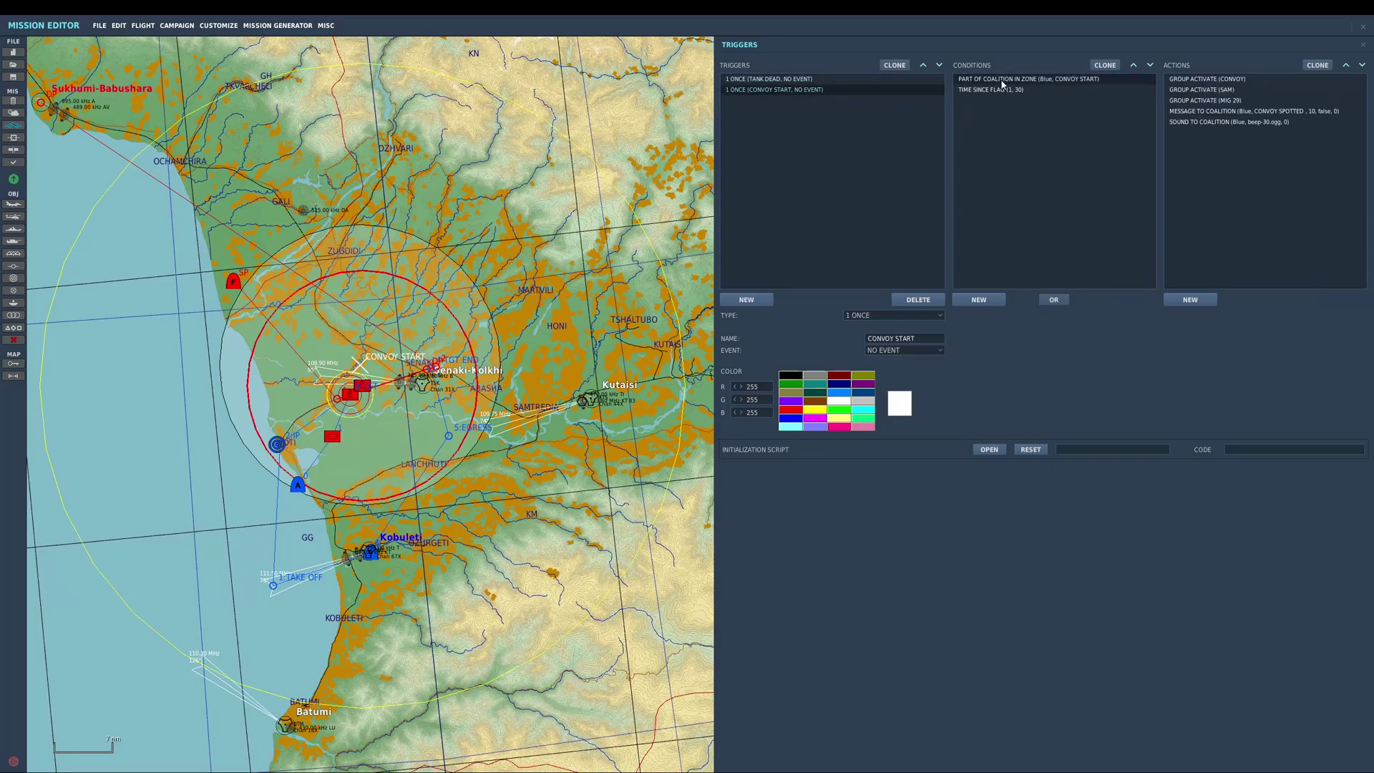
click(1001, 89)
scroll(203, 486, up, 1)
right_drag(203, 486, 384, 480)
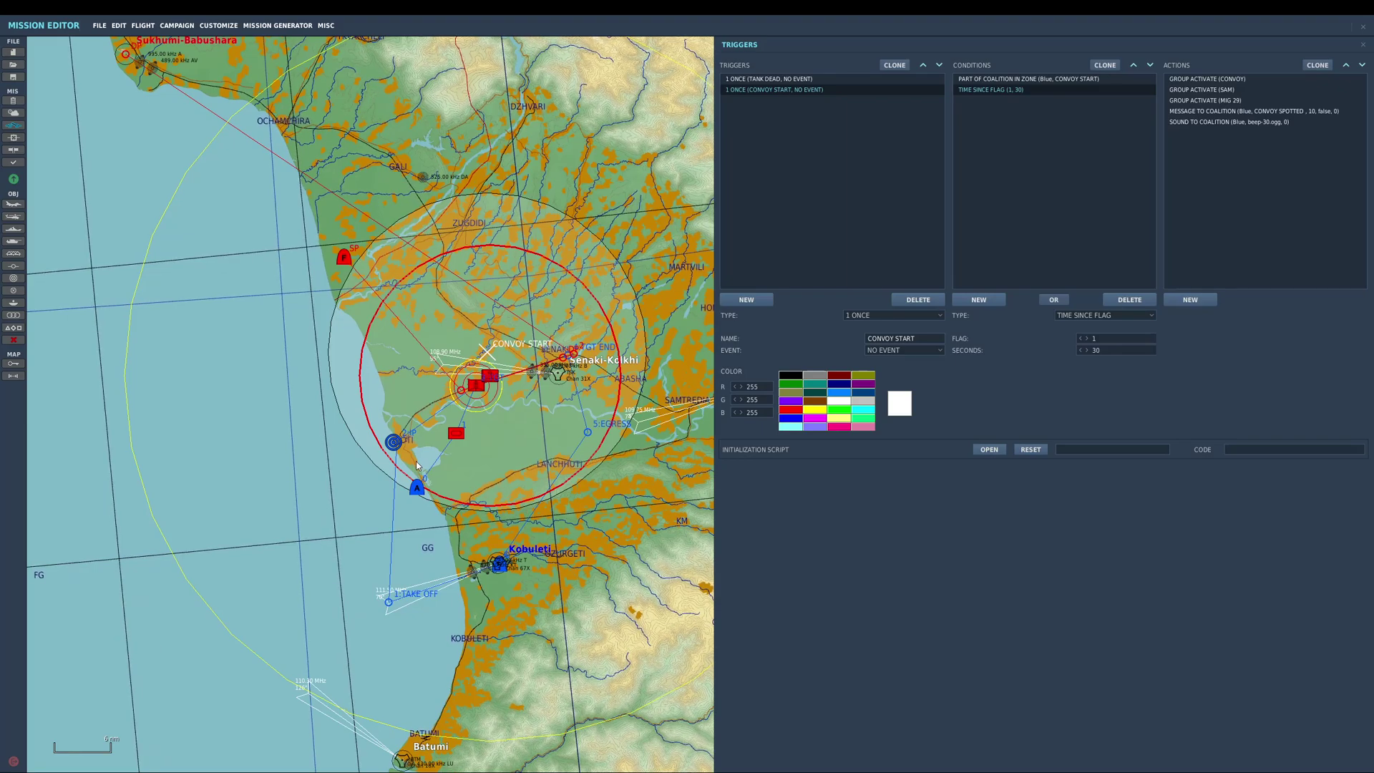
right_drag(405, 407, 409, 474)
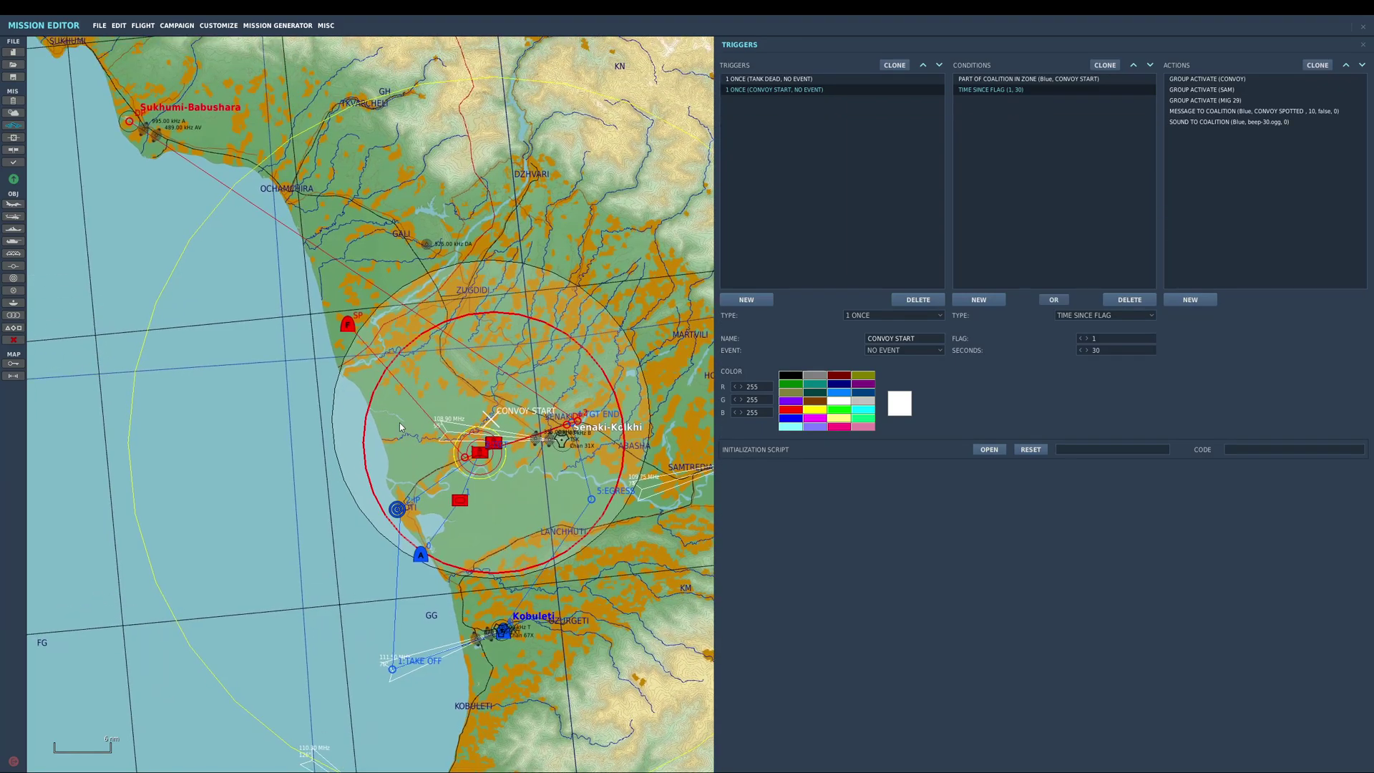
click(801, 78)
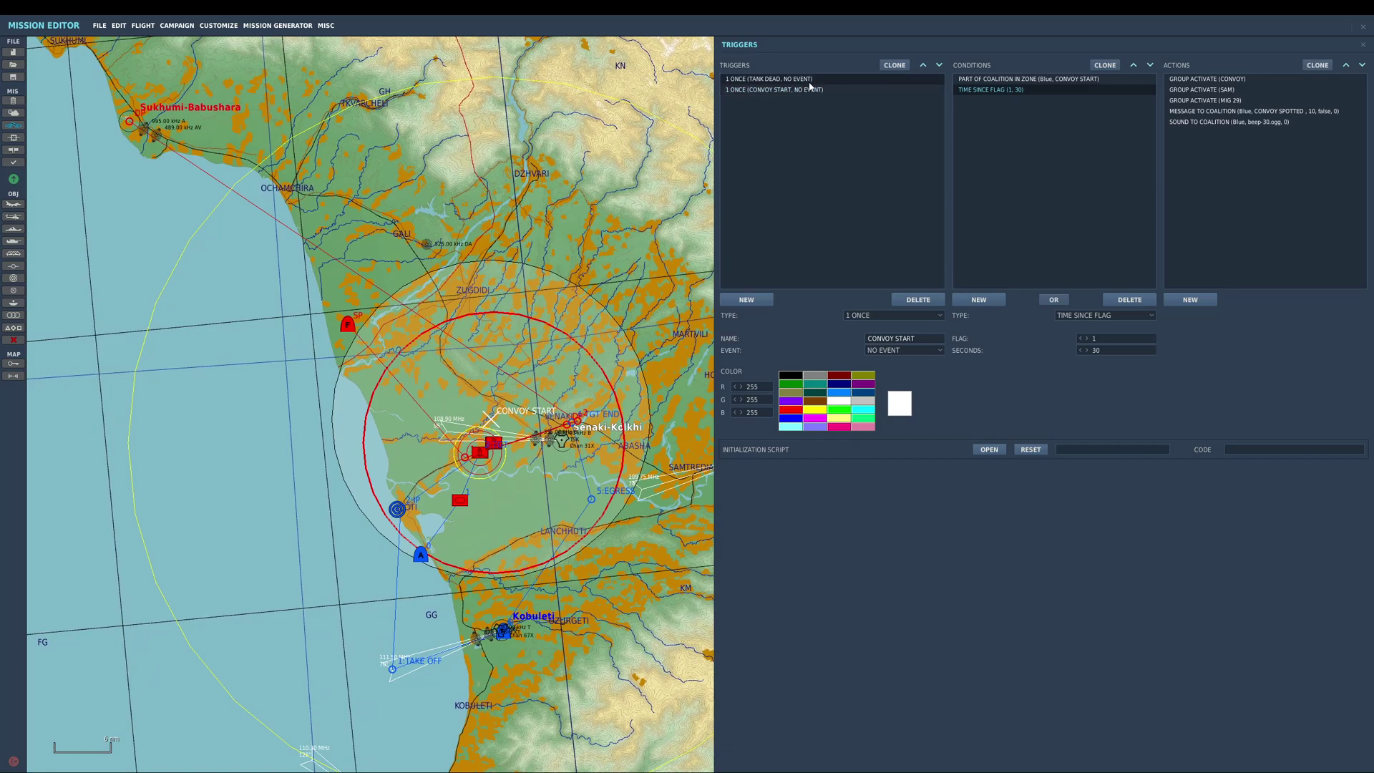
Step: Add a new trigger of type 4 MISSION START and move it to the top of the list
click(770, 299)
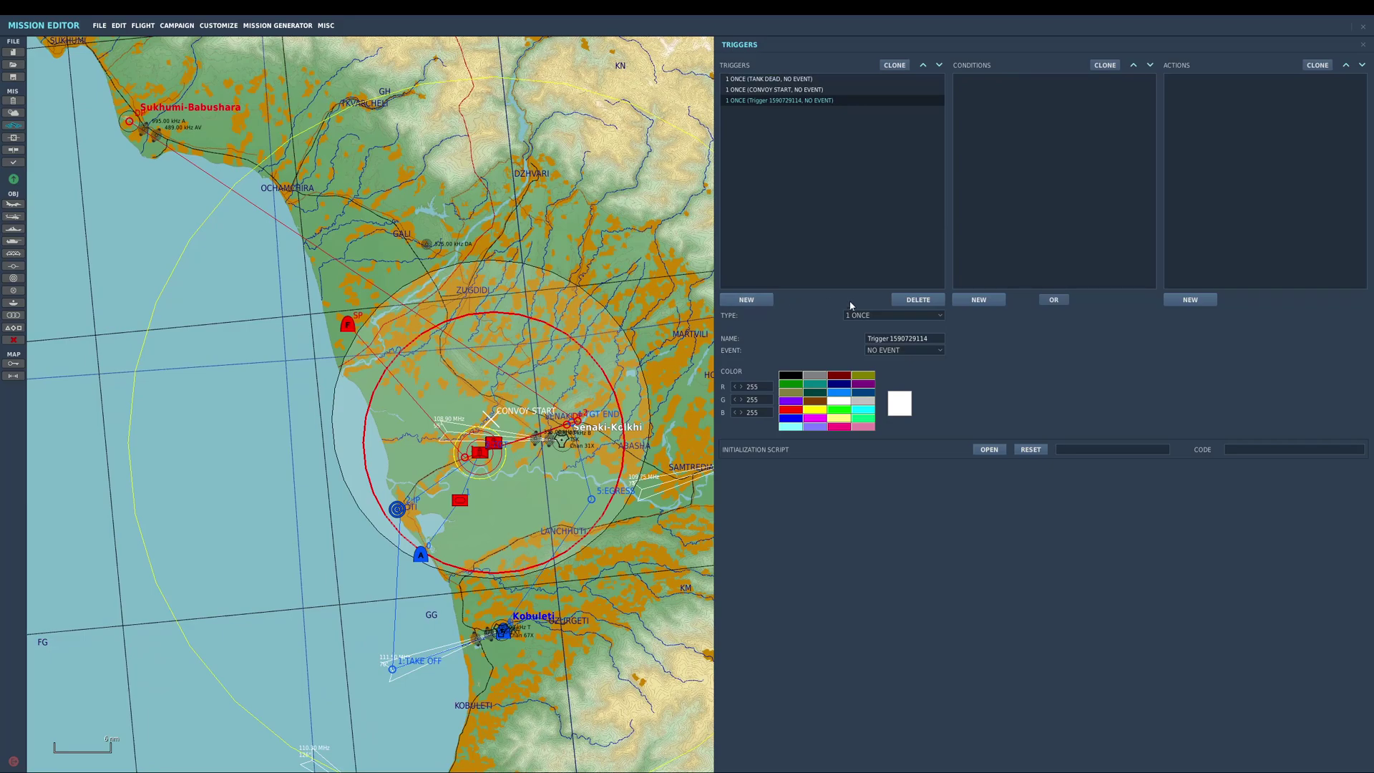
click(863, 317)
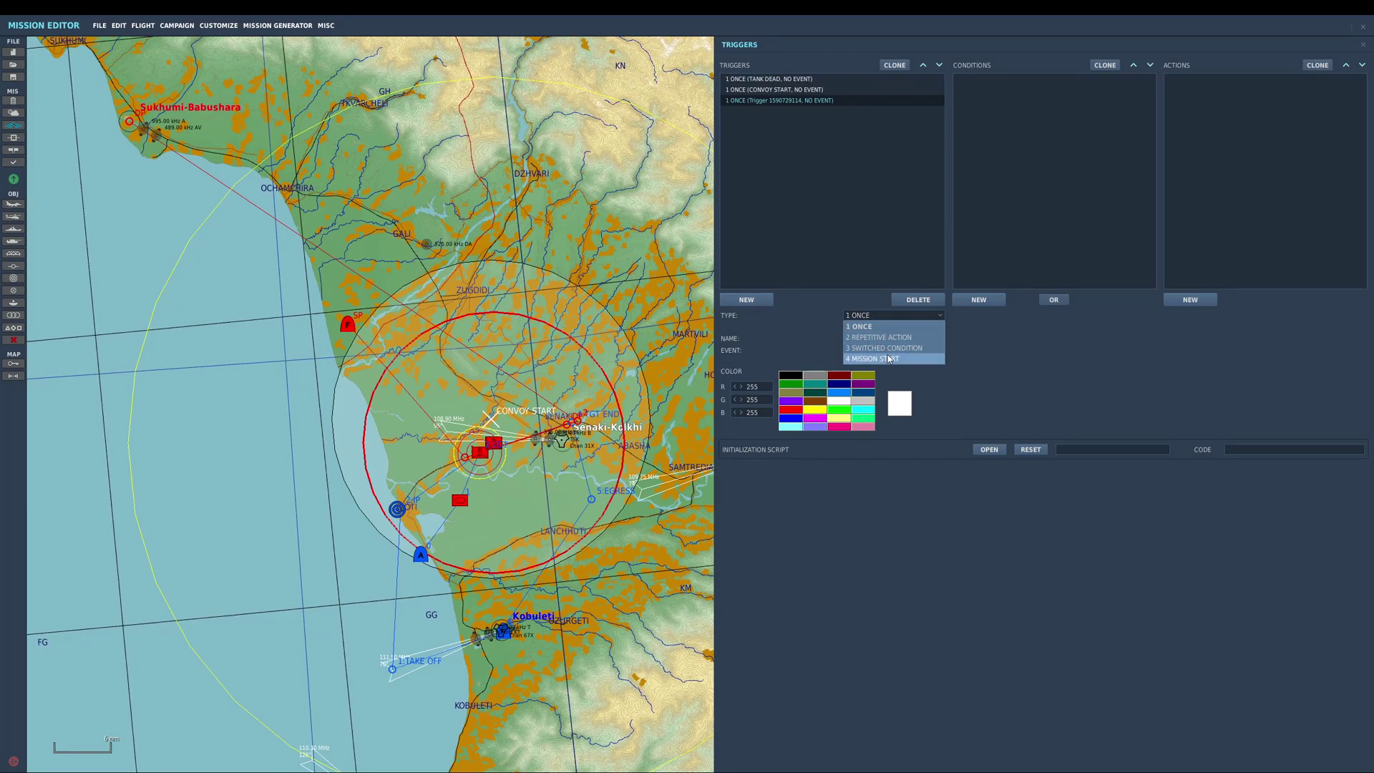
click(891, 360)
click(922, 65)
click(922, 66)
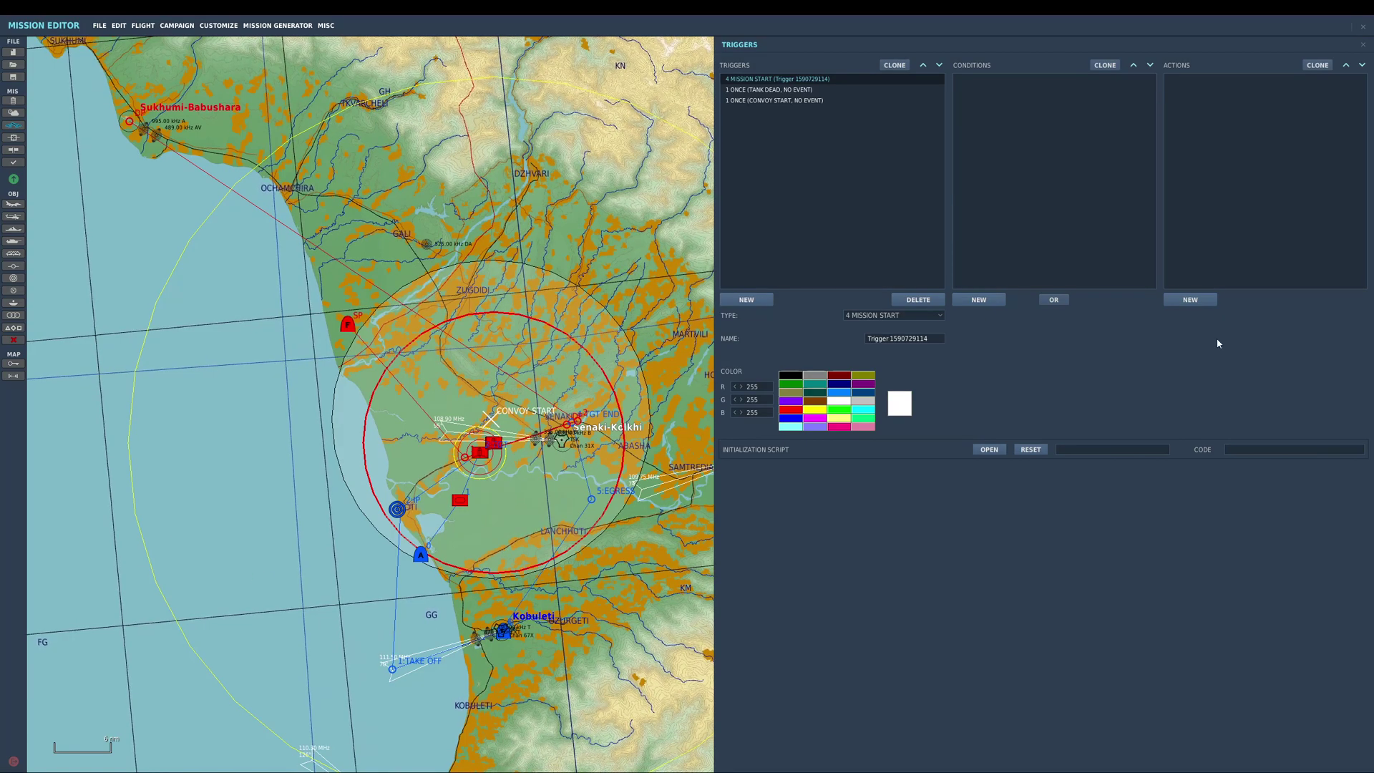
Step: Give the MISSION START trigger a FLAG ON action for flag 1
click(1190, 299)
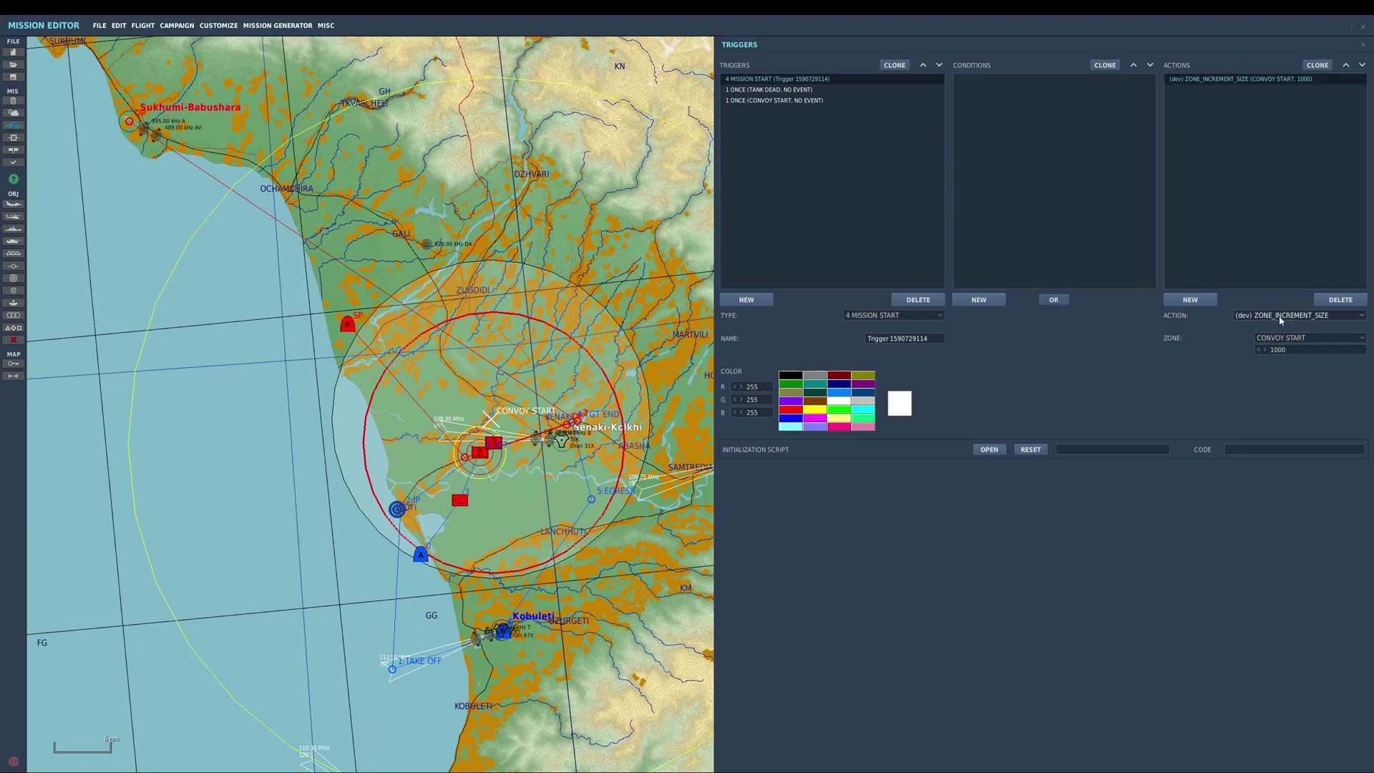
click(1288, 316)
scroll(1286, 338, down, 5)
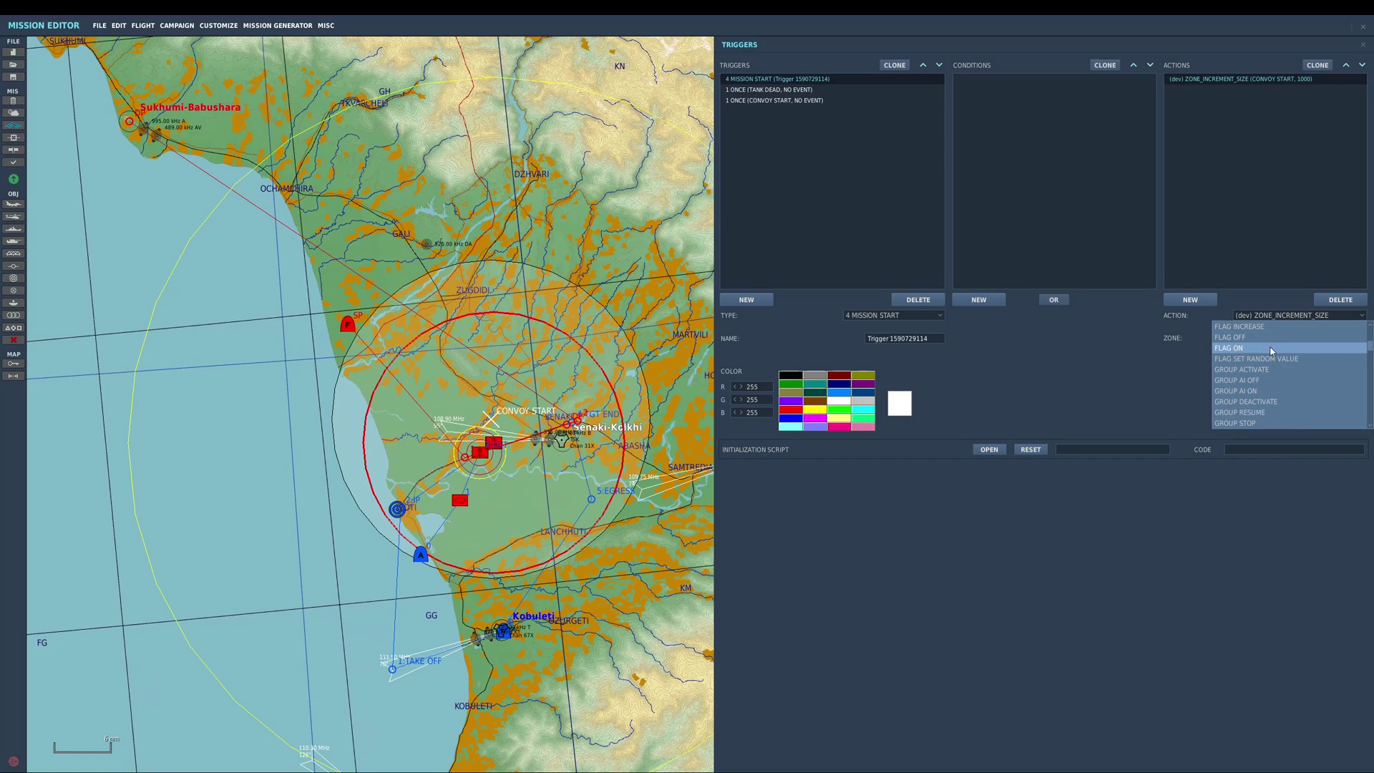
click(1271, 348)
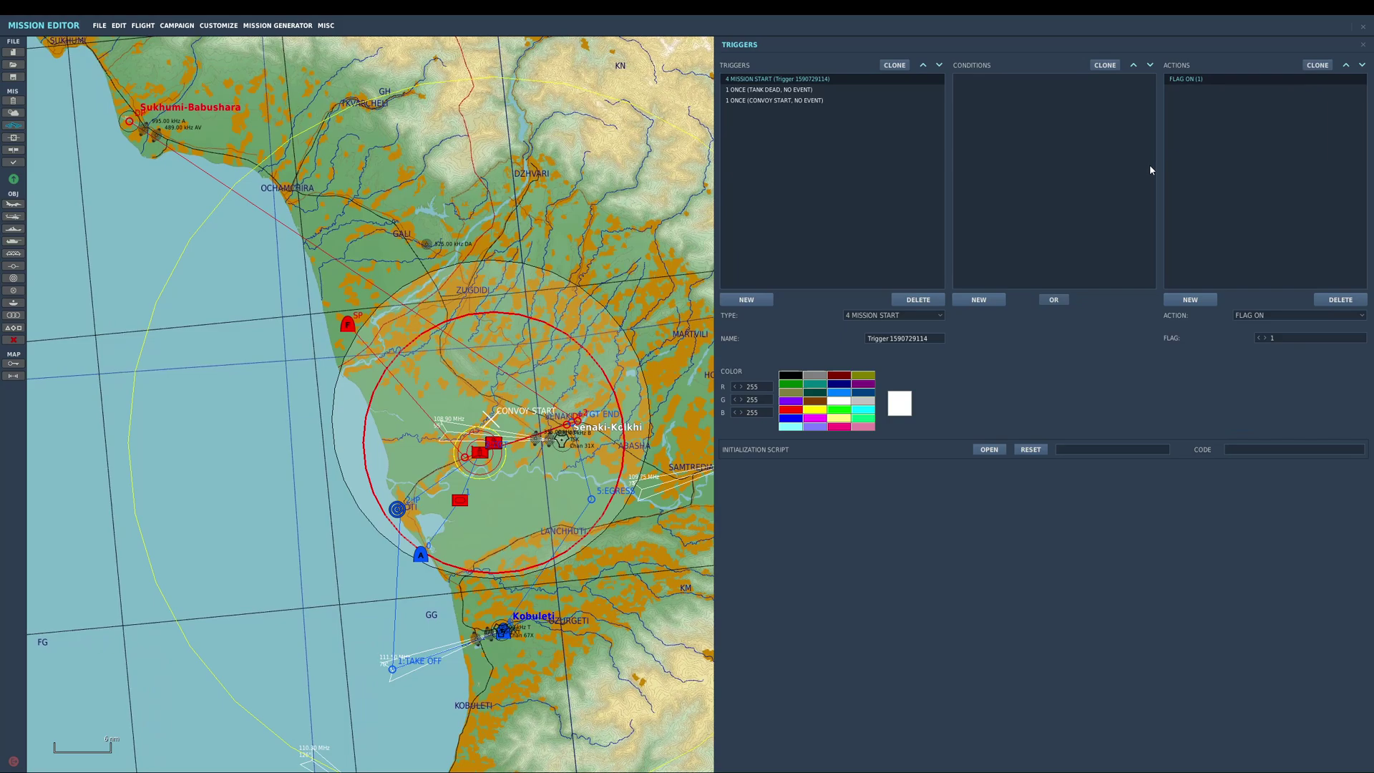
Step: Add another trigger, keep its type as 1 ONCE, and select its default name
click(751, 299)
click(896, 315)
click(895, 314)
drag(942, 342, 691, 352)
Step: Name the trigger MISSION SETTLE and add a TIME SINCE FLAG condition for flag 1 at 15 seconds
text(MISS)
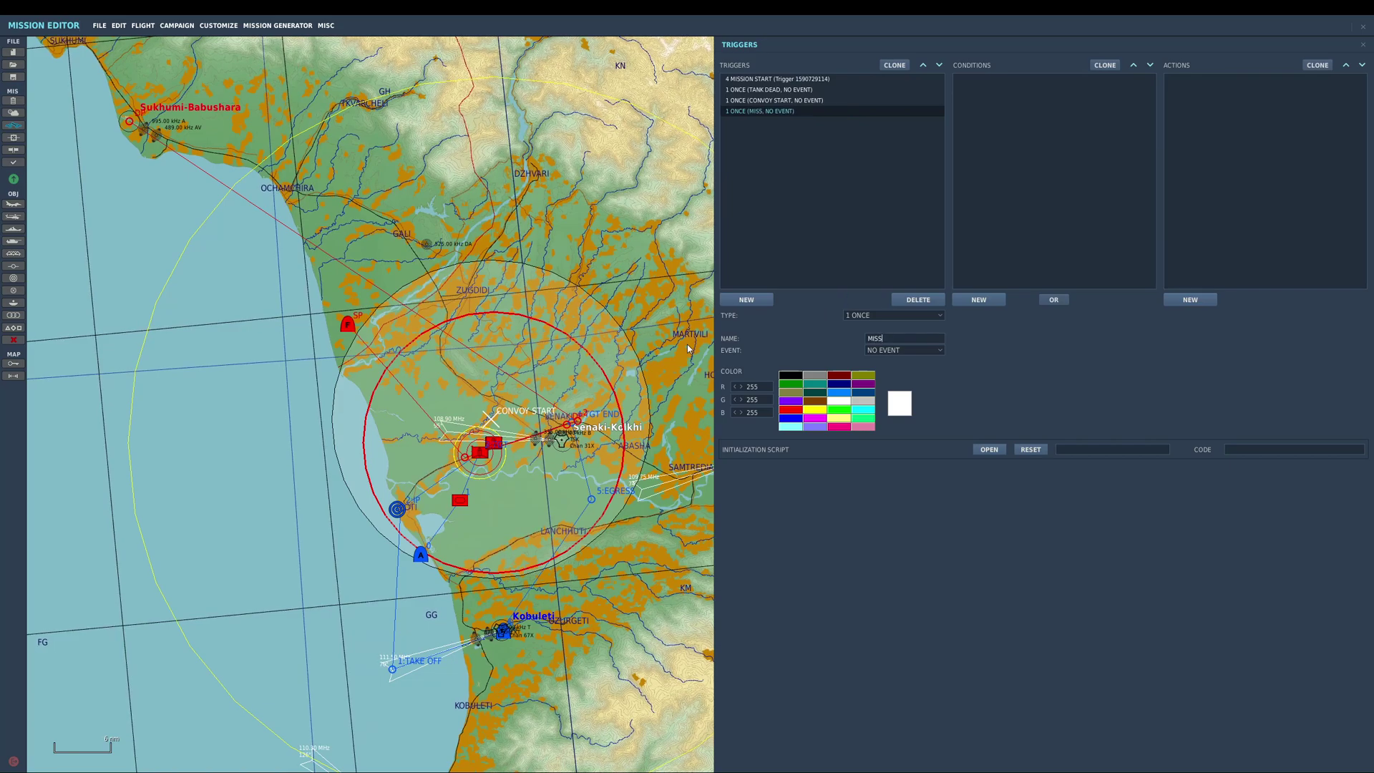
text(ION SETTLE)
click(978, 299)
click(1105, 315)
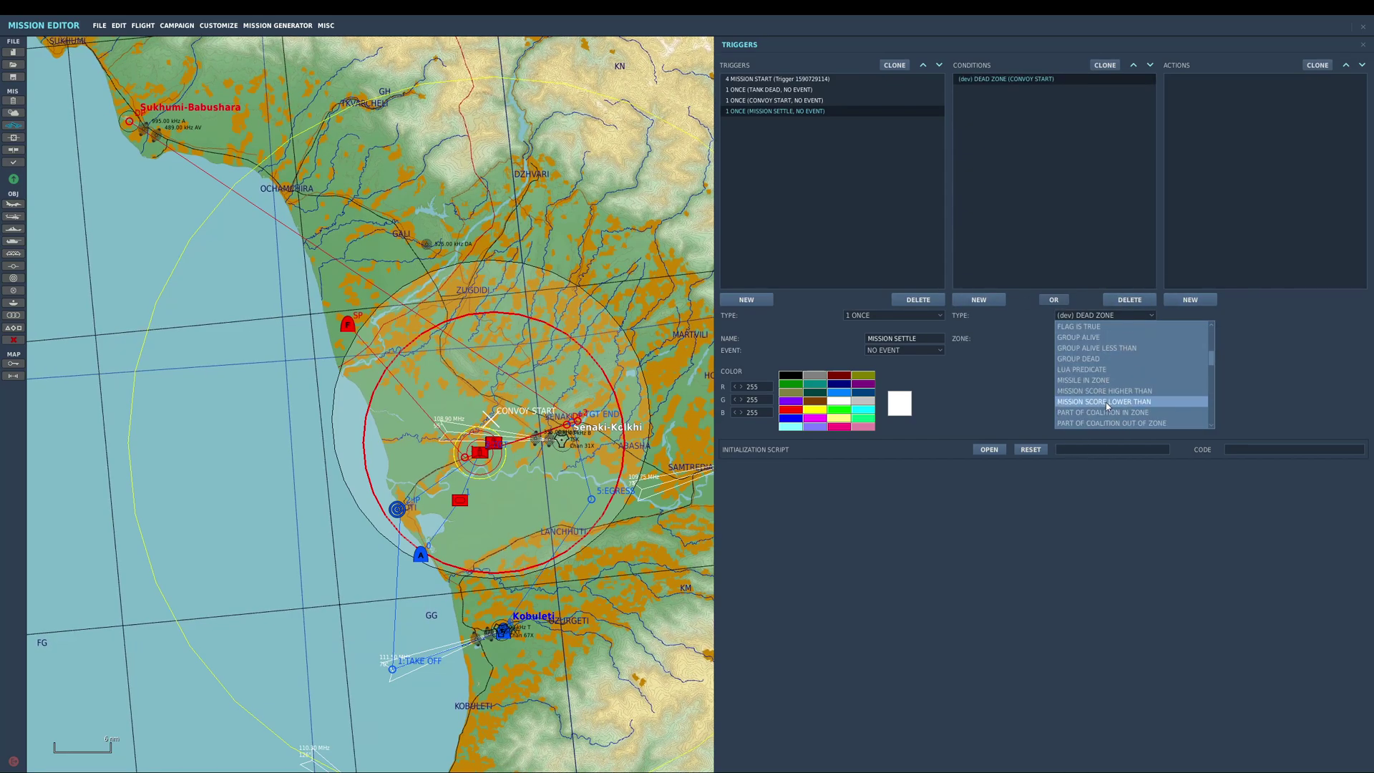
scroll(1105, 402, down, 5)
click(1105, 402)
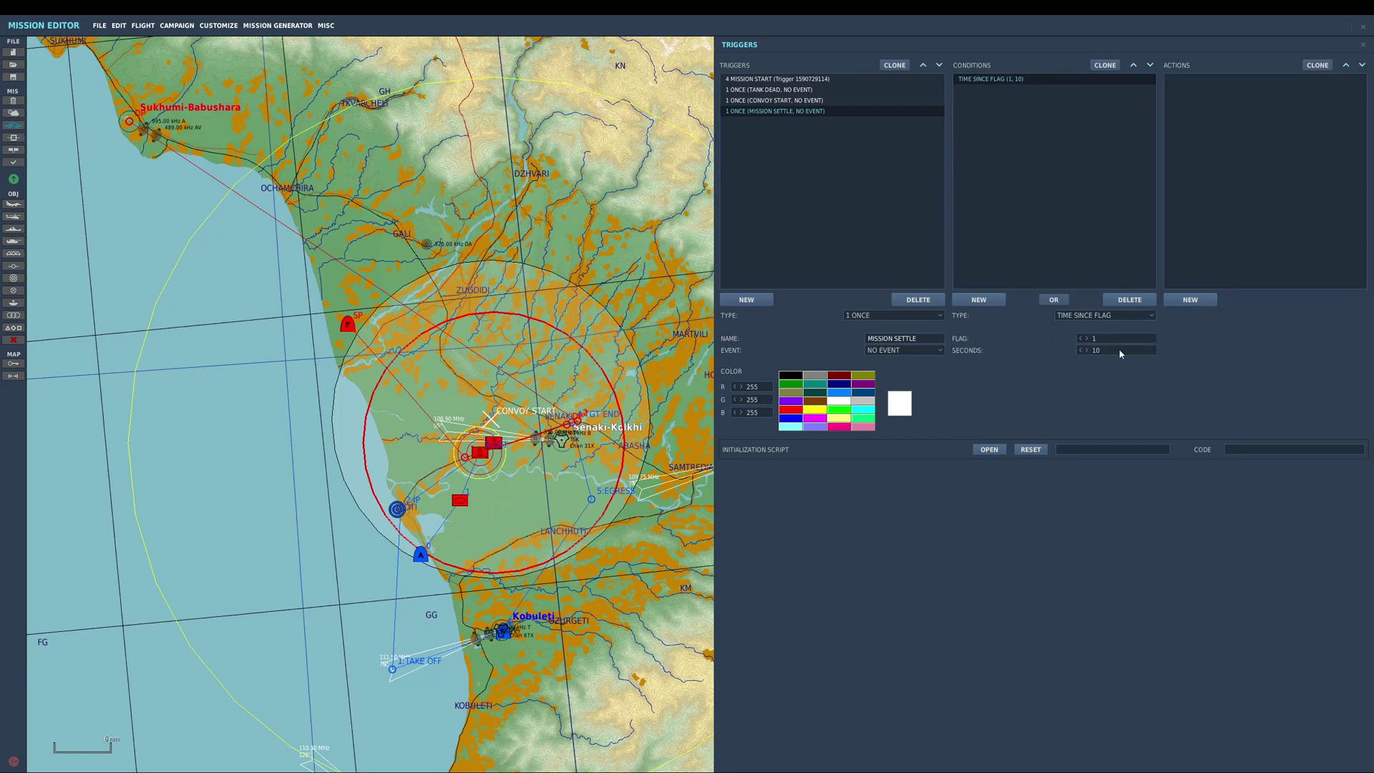
text(15)
Step: Add a FLAG ON action for flag 2 to MISSION SETTLE
click(1203, 301)
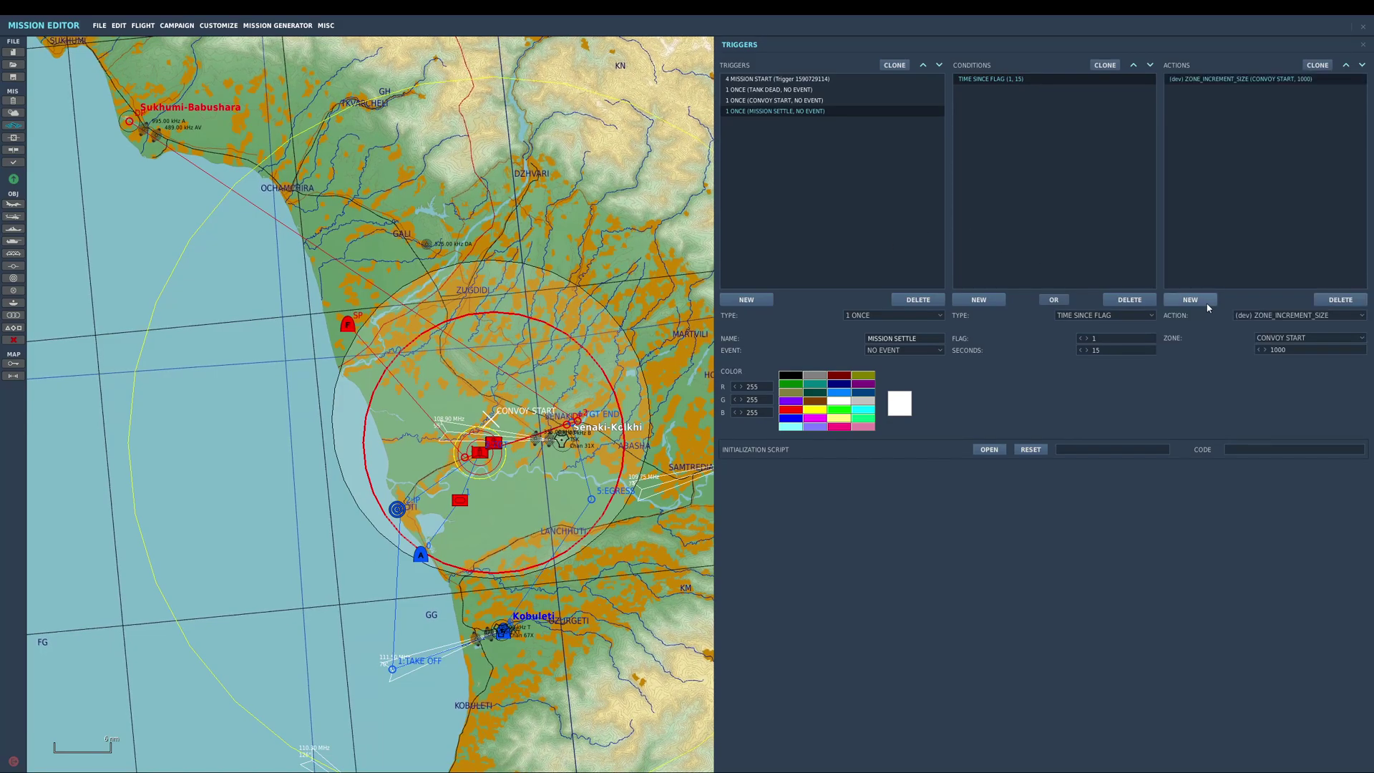
click(1283, 316)
scroll(1284, 365, down, 4)
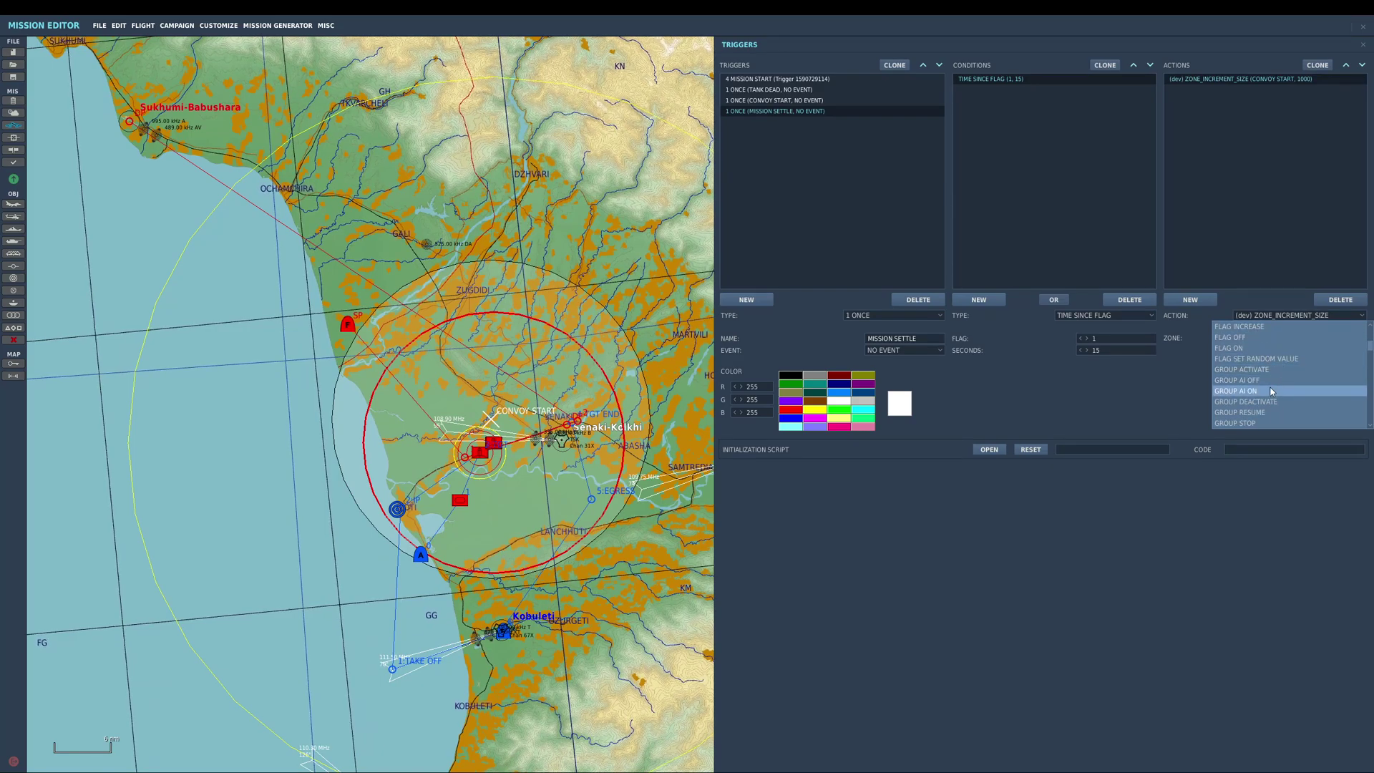
scroll(1264, 380, up, 1)
click(1259, 380)
click(1265, 338)
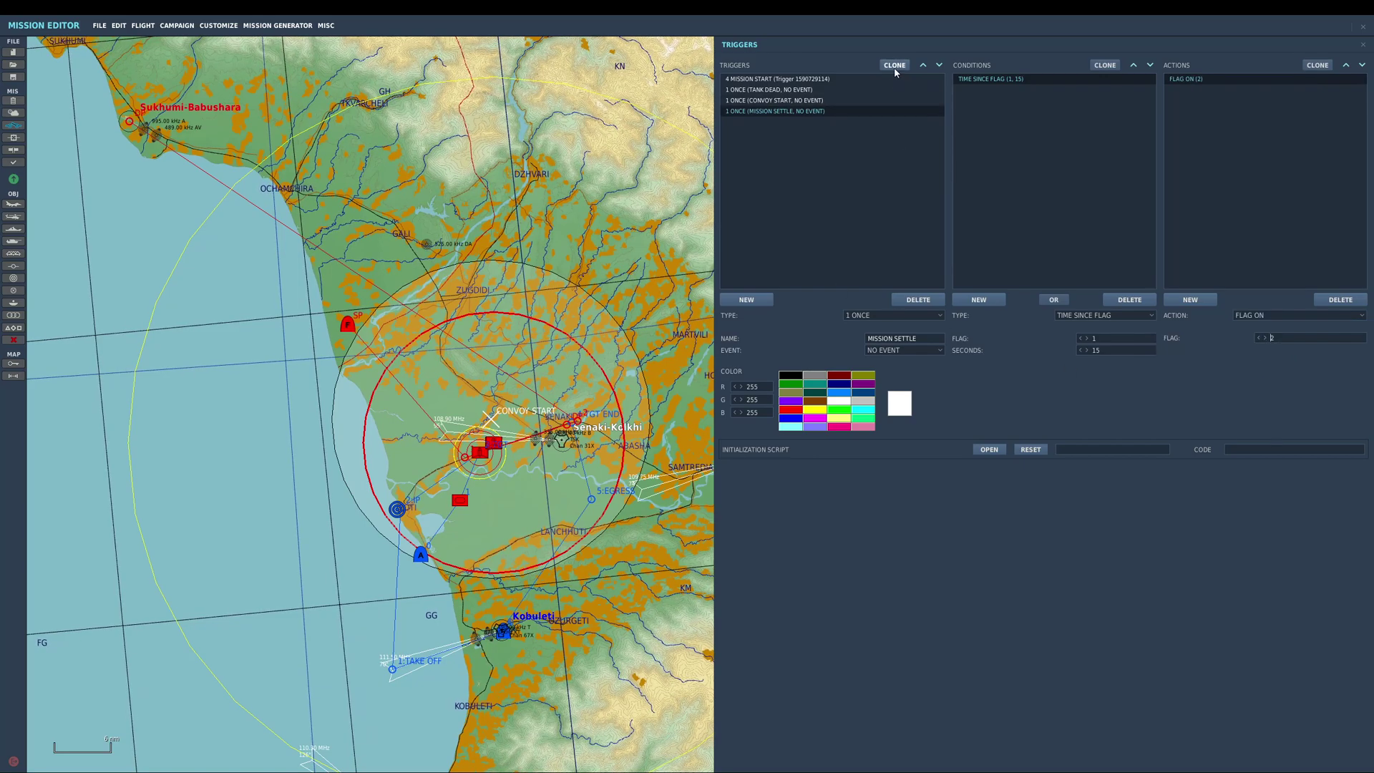
Step: Move MISSION SETTLE to second place and verify MISSION START's and MISSION SETTLE's conditions and actions
click(923, 65)
click(923, 65)
click(759, 79)
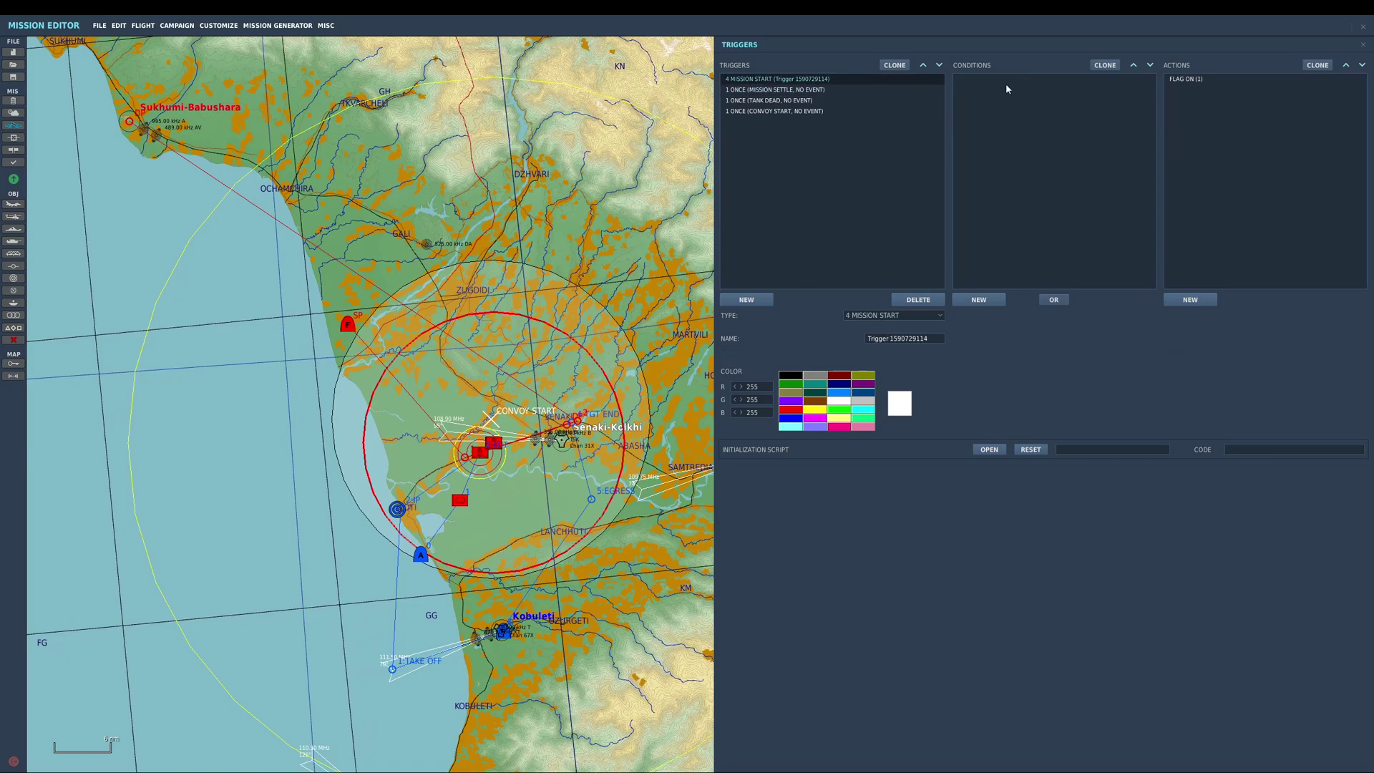
click(1203, 78)
click(813, 90)
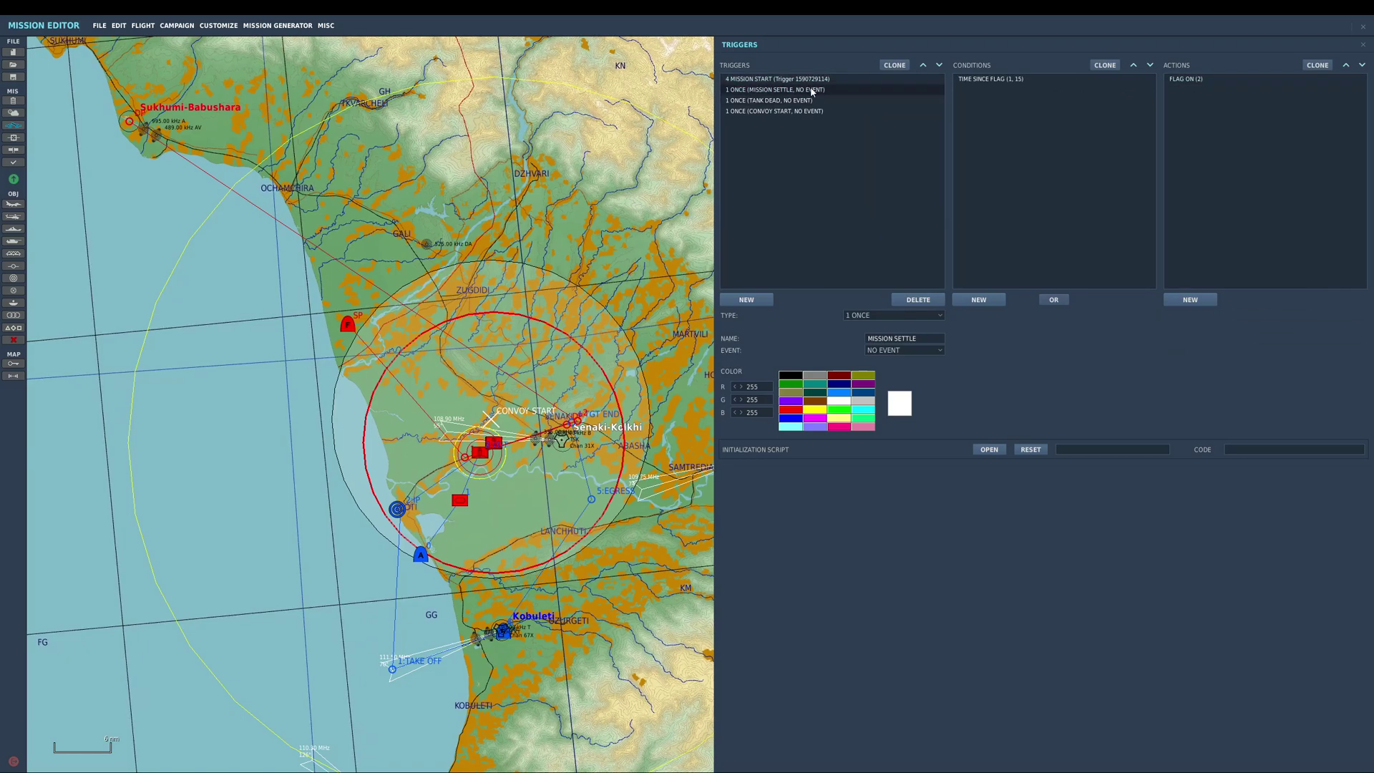
click(1001, 78)
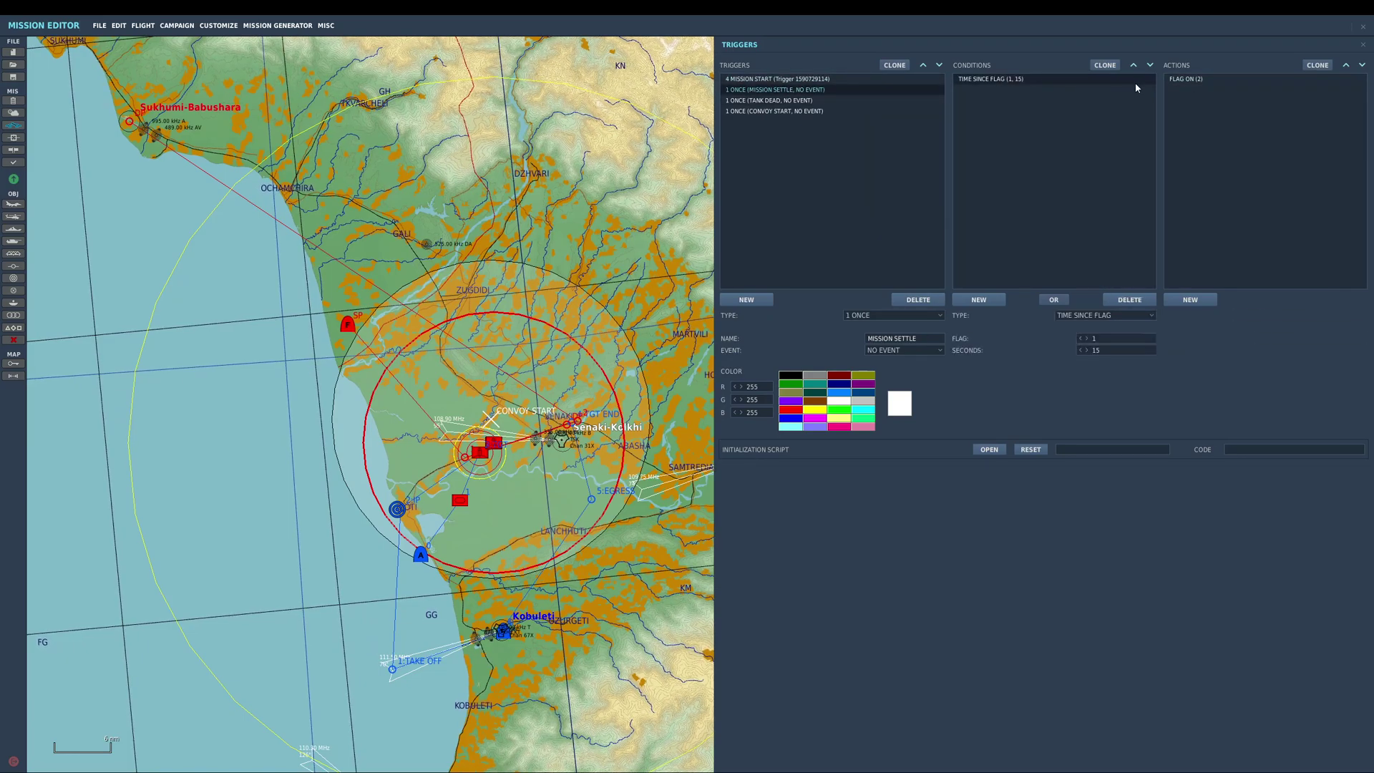
click(1191, 81)
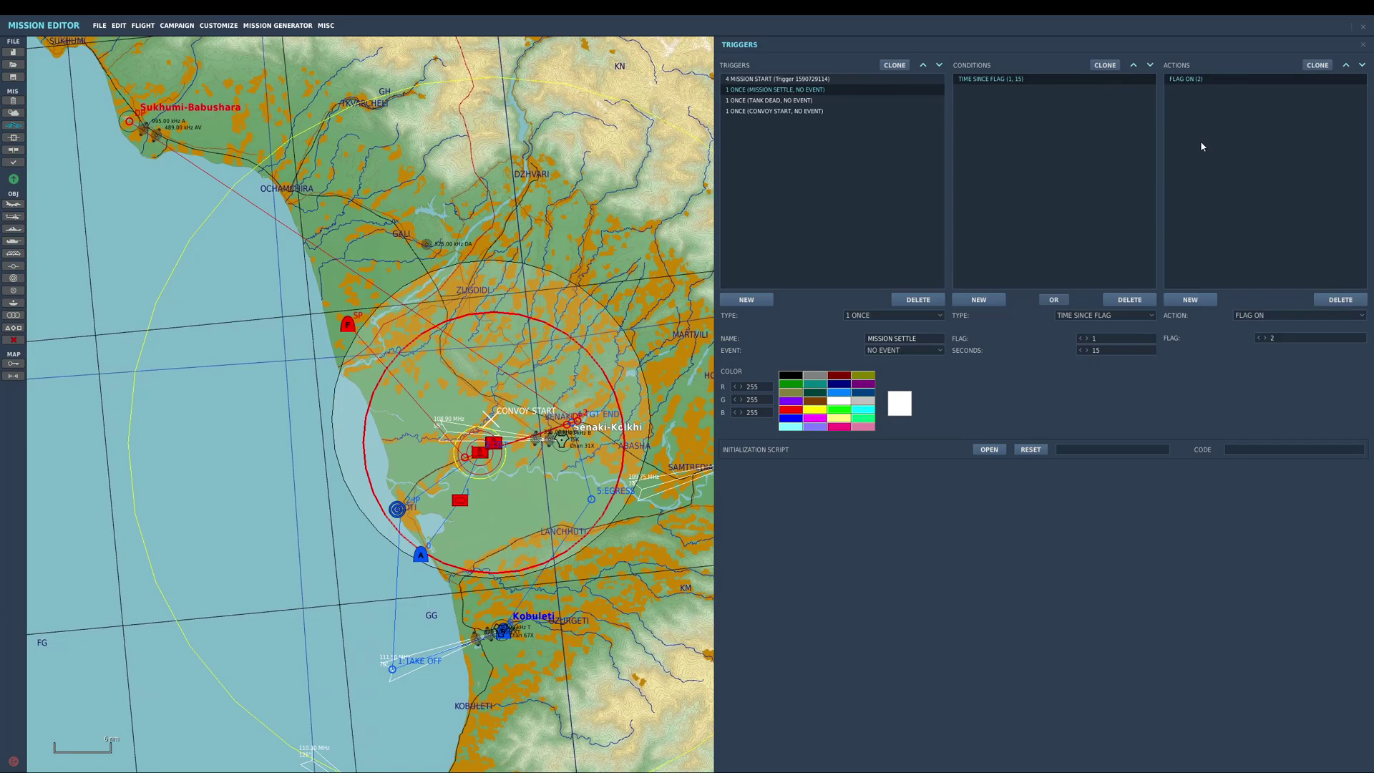
Step: Change the TANK DEAD trigger's FLAG ON action to flag 3 and inspect CONVOY START's condition
click(822, 101)
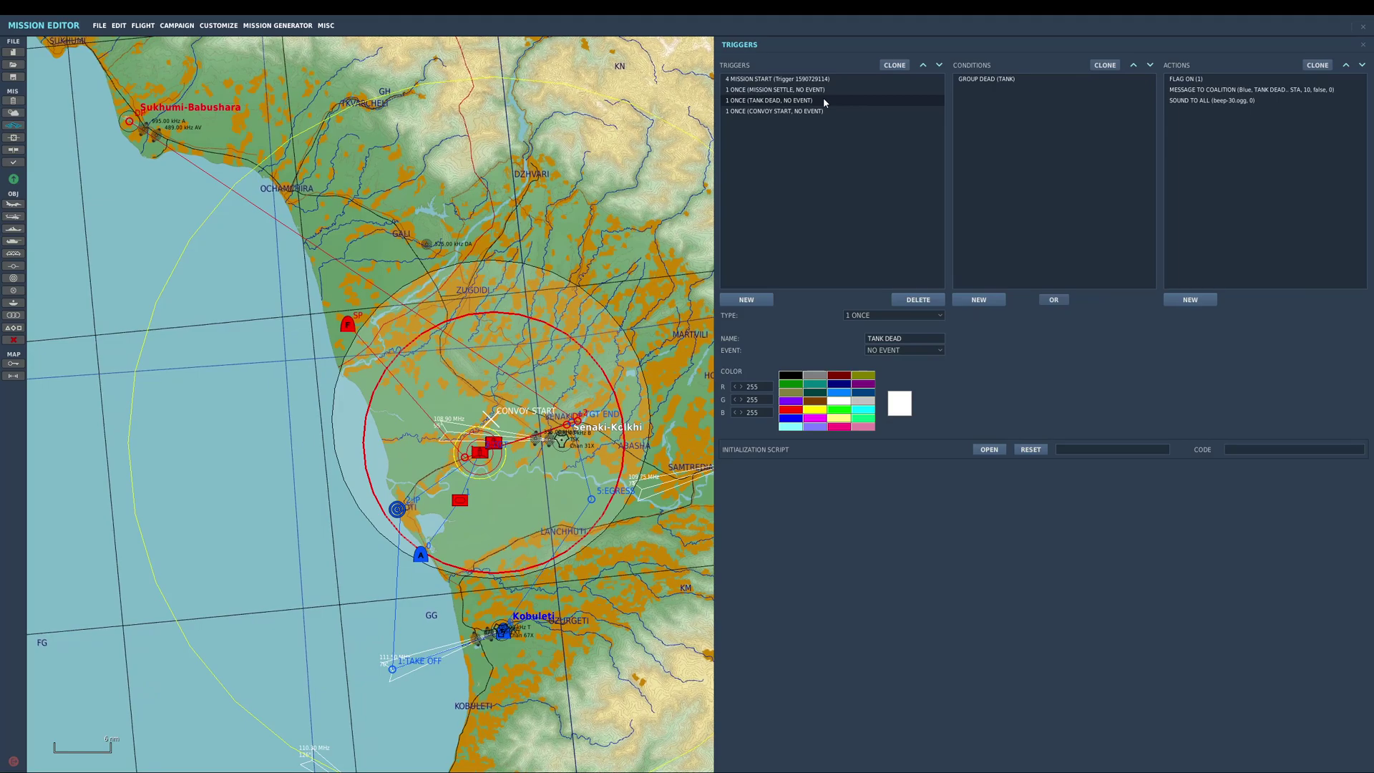
click(1220, 80)
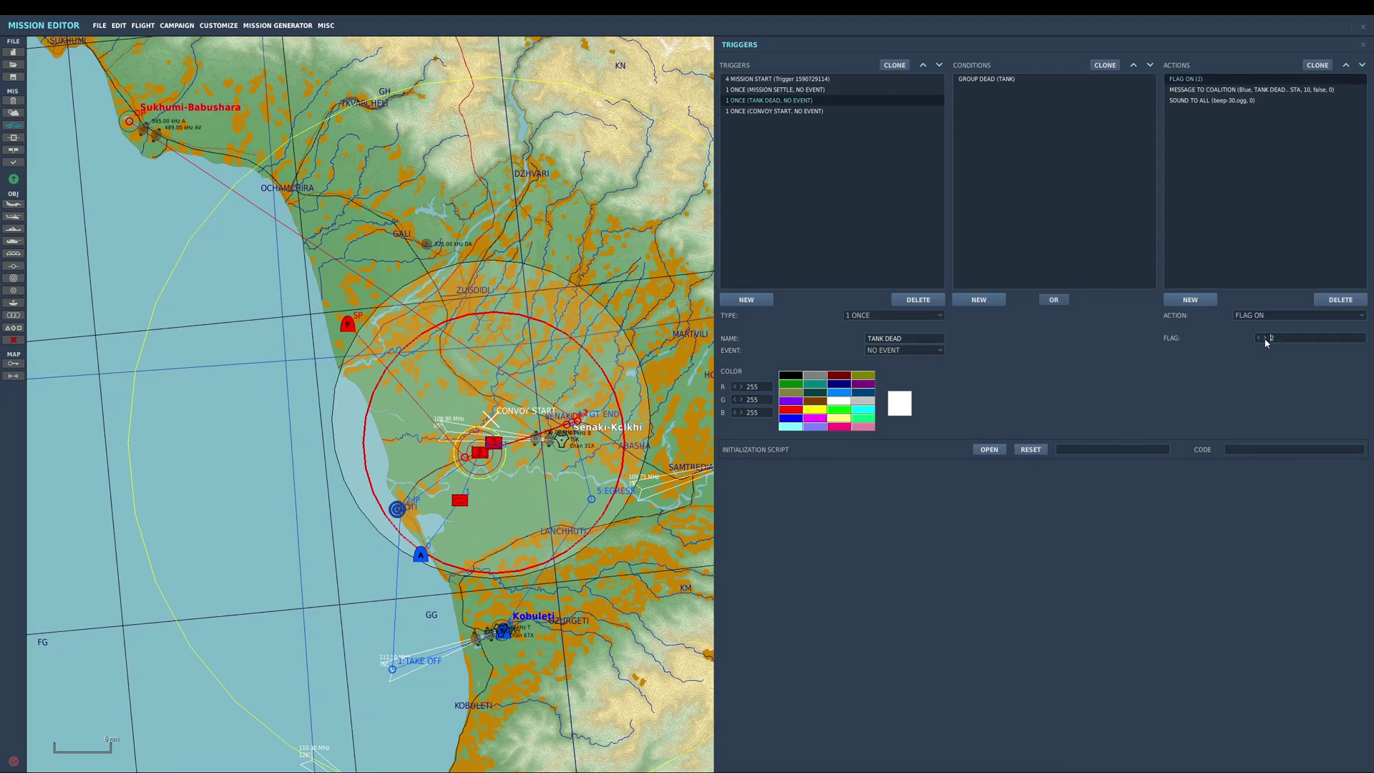
click(1264, 338)
click(774, 111)
click(970, 89)
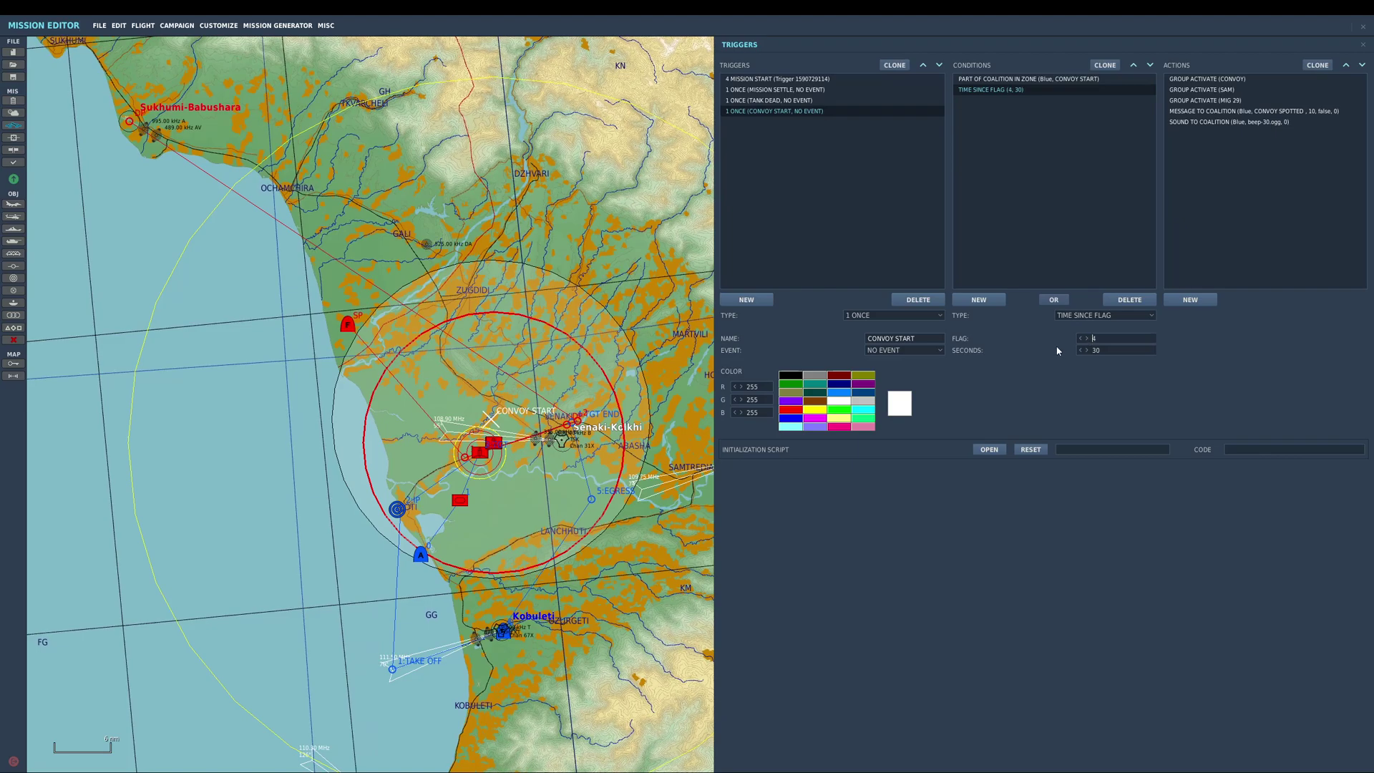
click(769, 100)
click(773, 89)
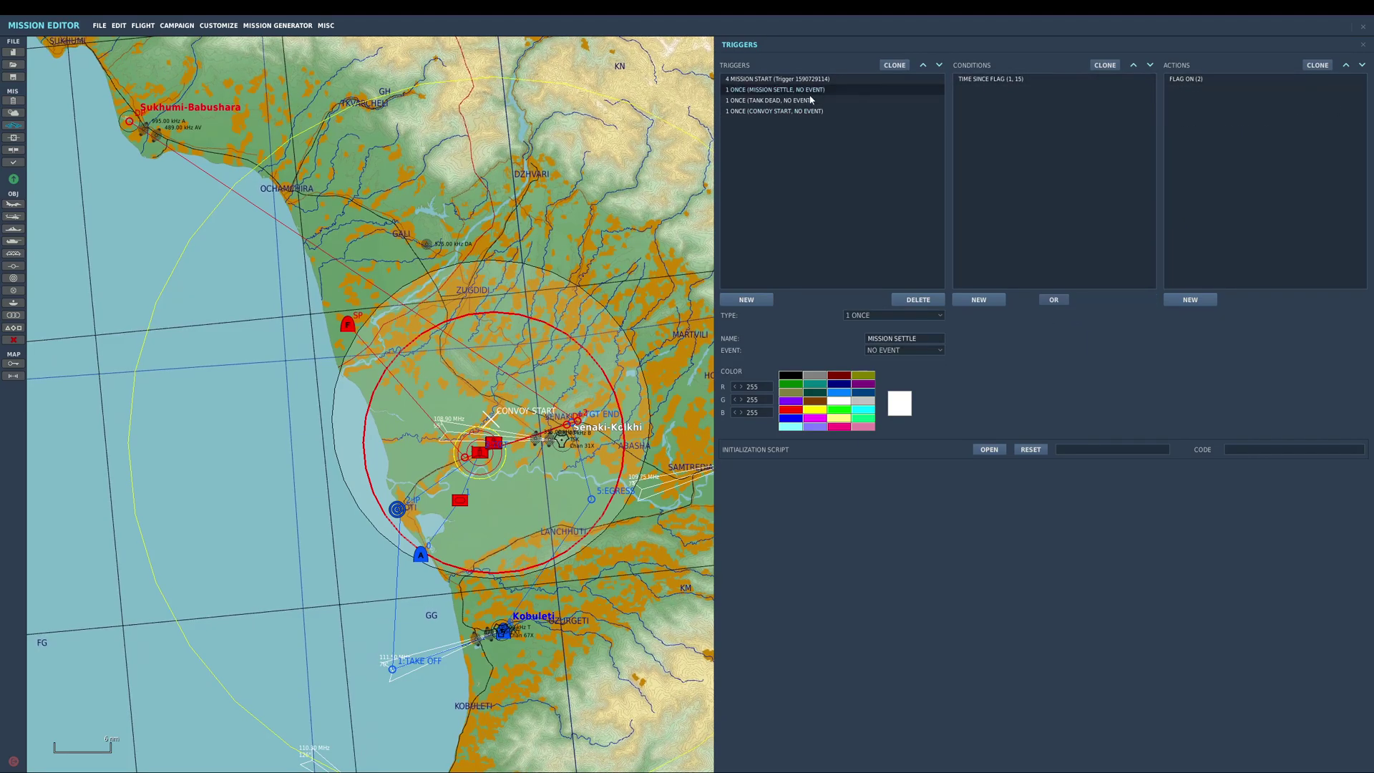
scroll(506, 367, down, 2)
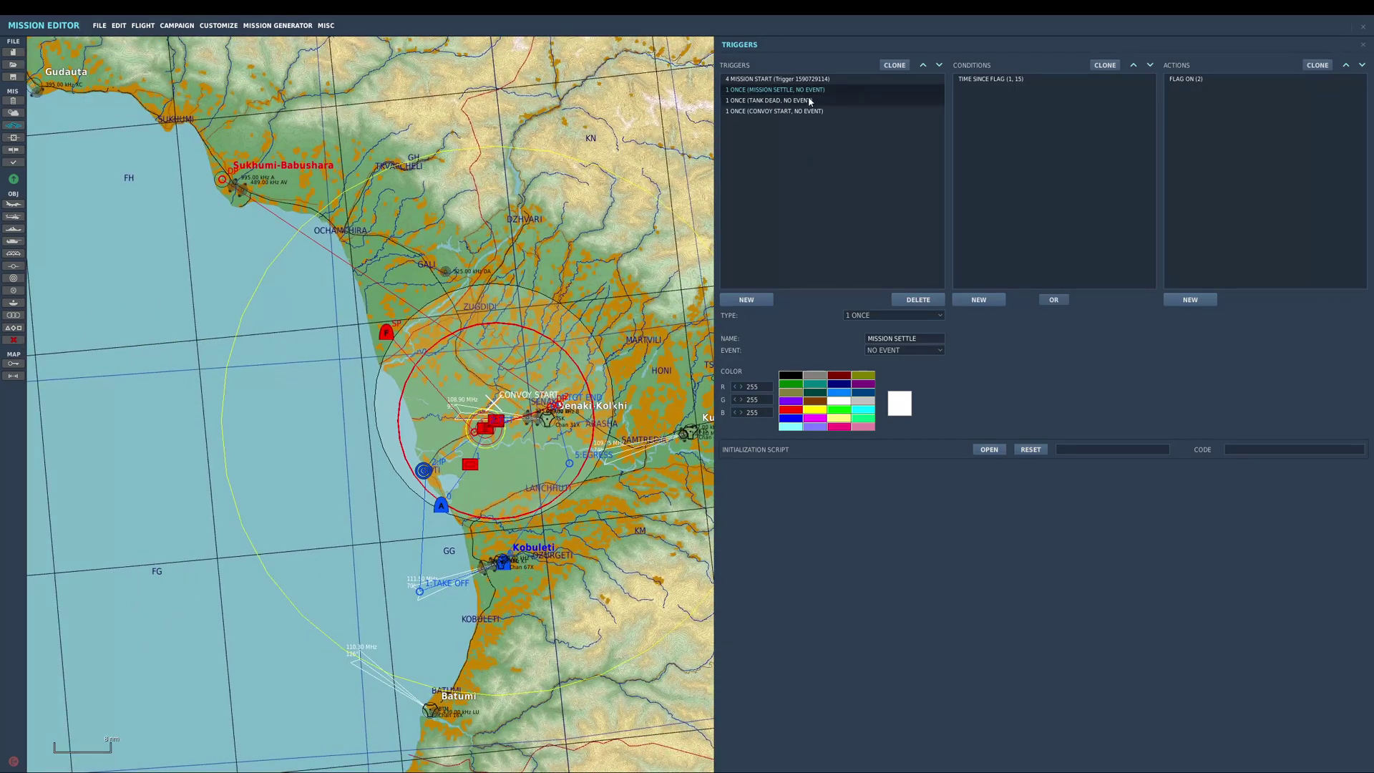
Step: Add a RADIO ITEM ADD FOR COALITION action to MISSION SETTLE with coalition Blue
click(1196, 302)
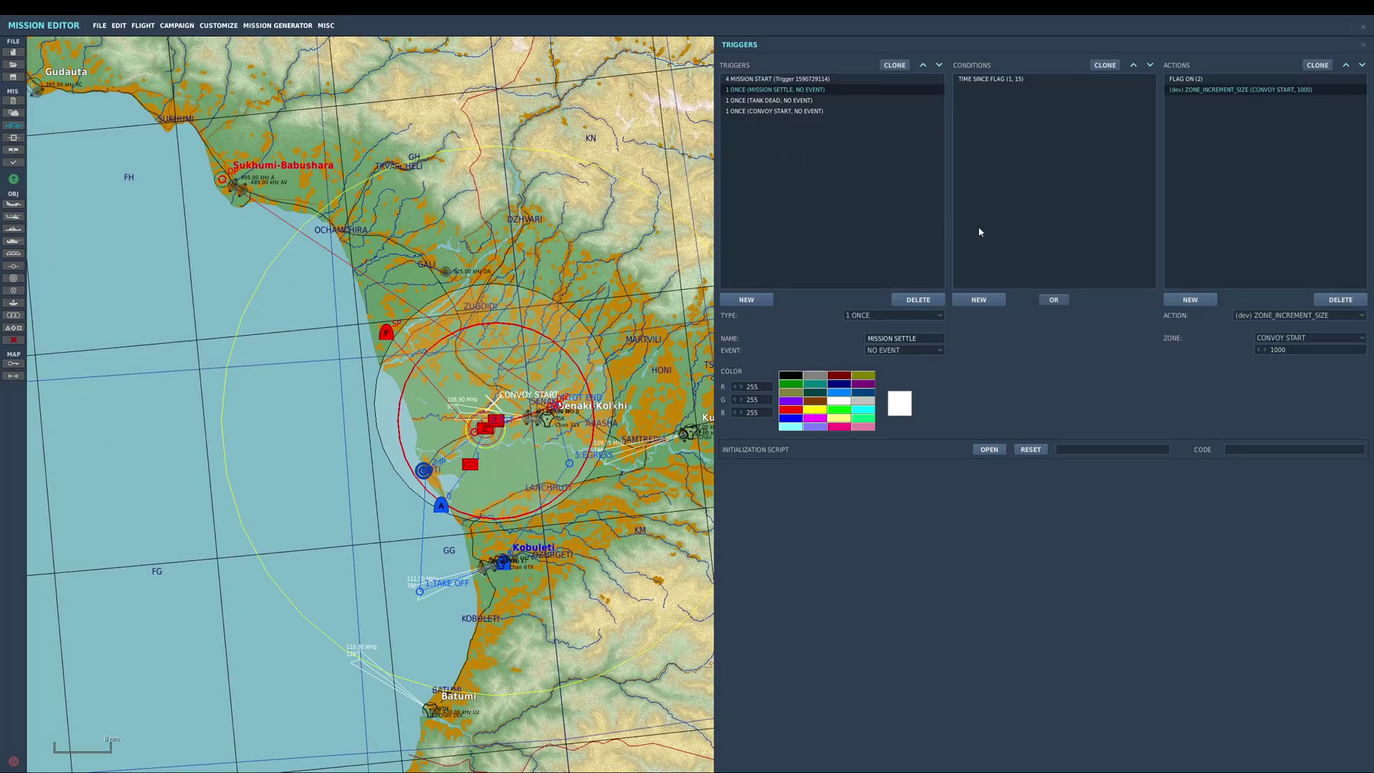
click(1301, 315)
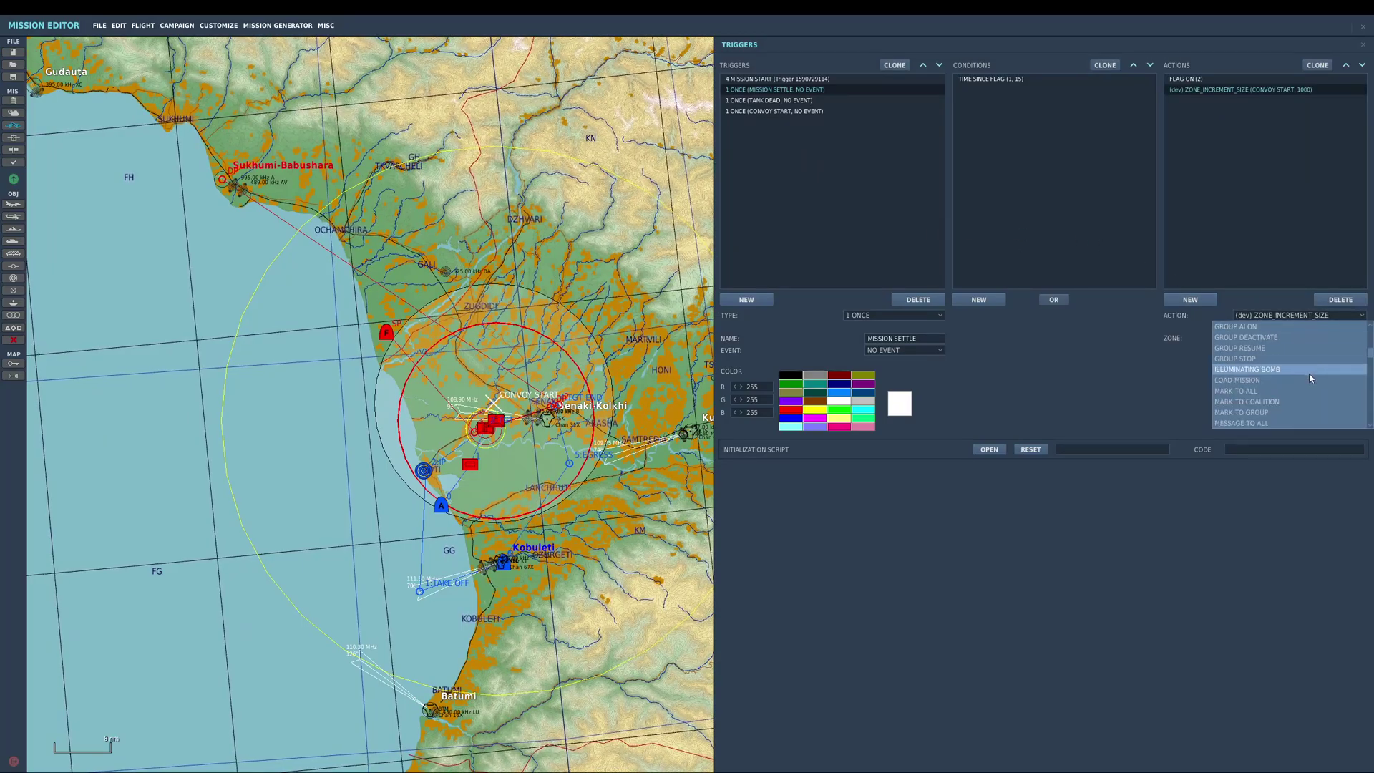
scroll(1310, 378, down, 1)
scroll(1310, 378, down, 2)
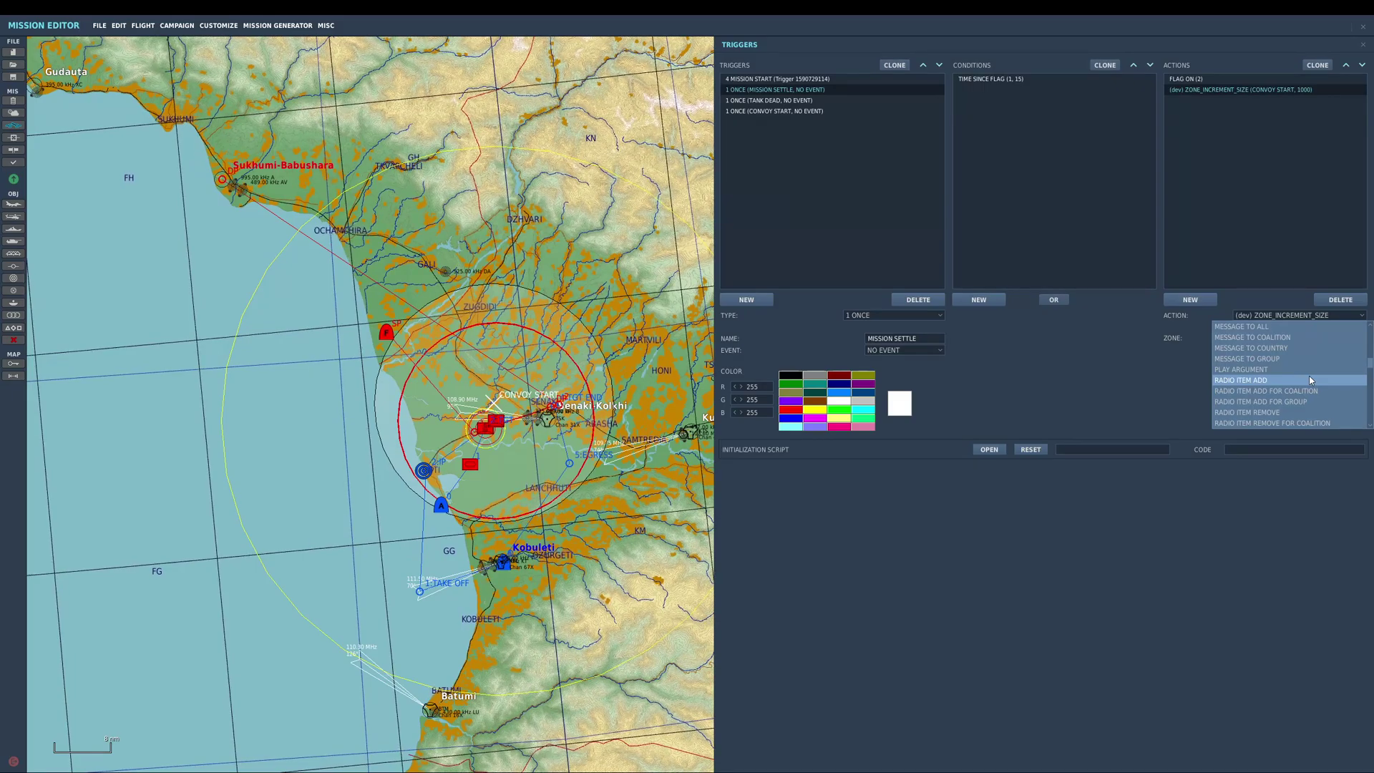
click(1309, 390)
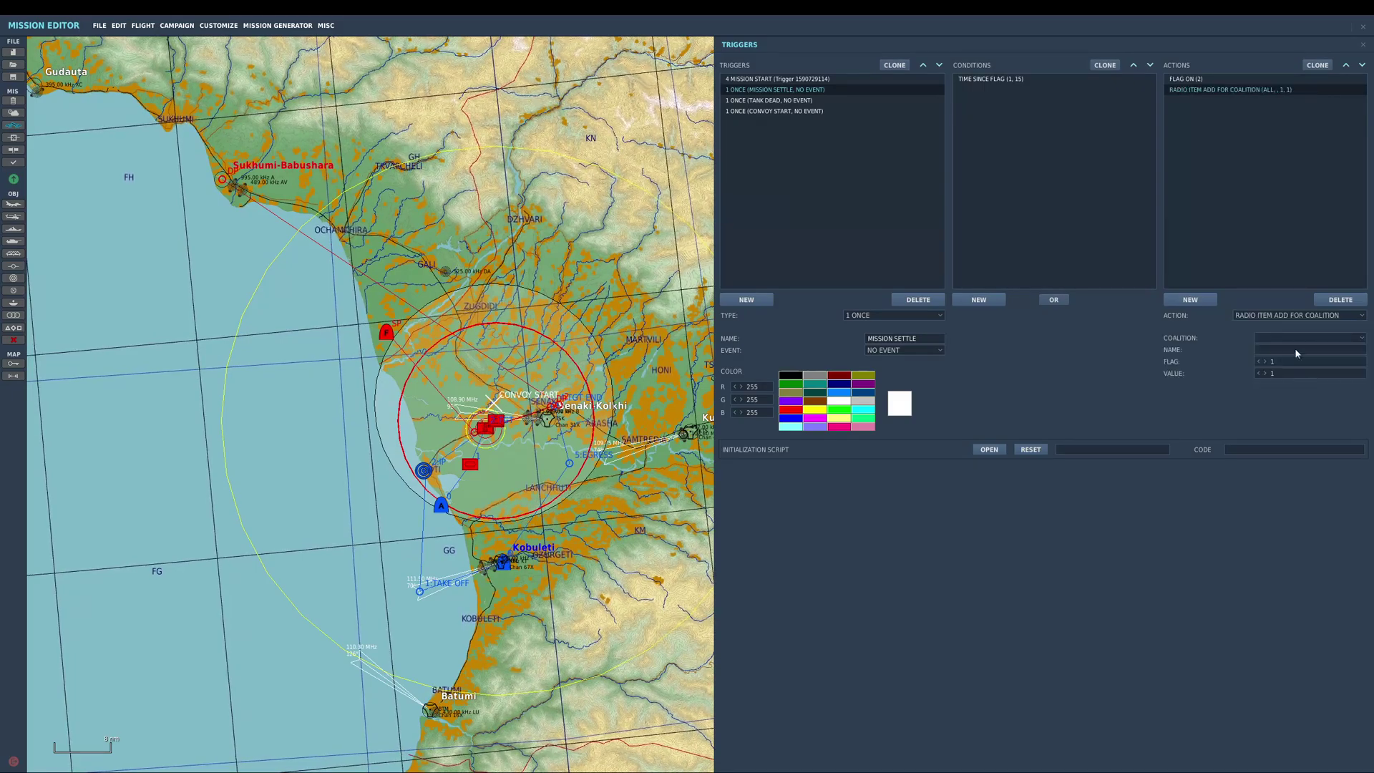
click(1294, 338)
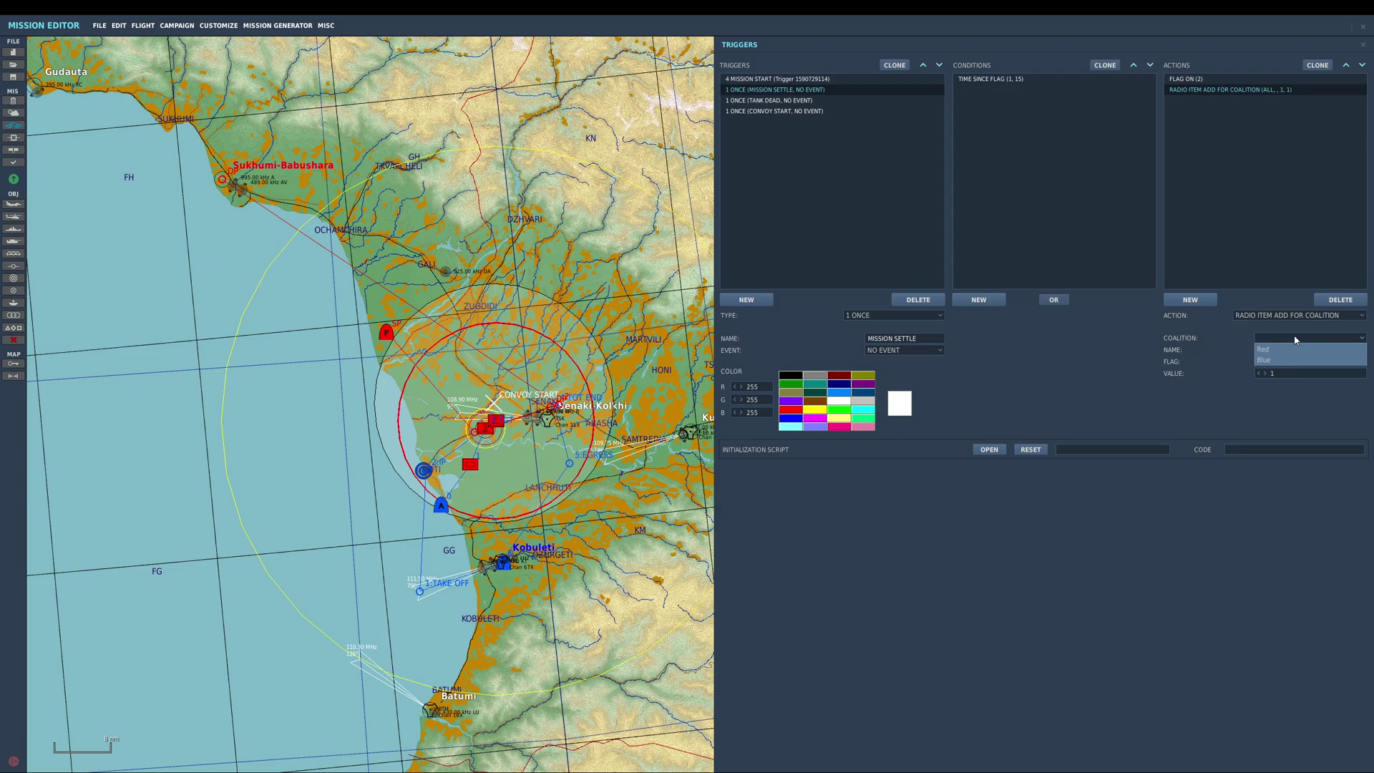
click(1284, 360)
Step: Name the radio item SU 27 SPAWN and set its flag to 3
click(1285, 350)
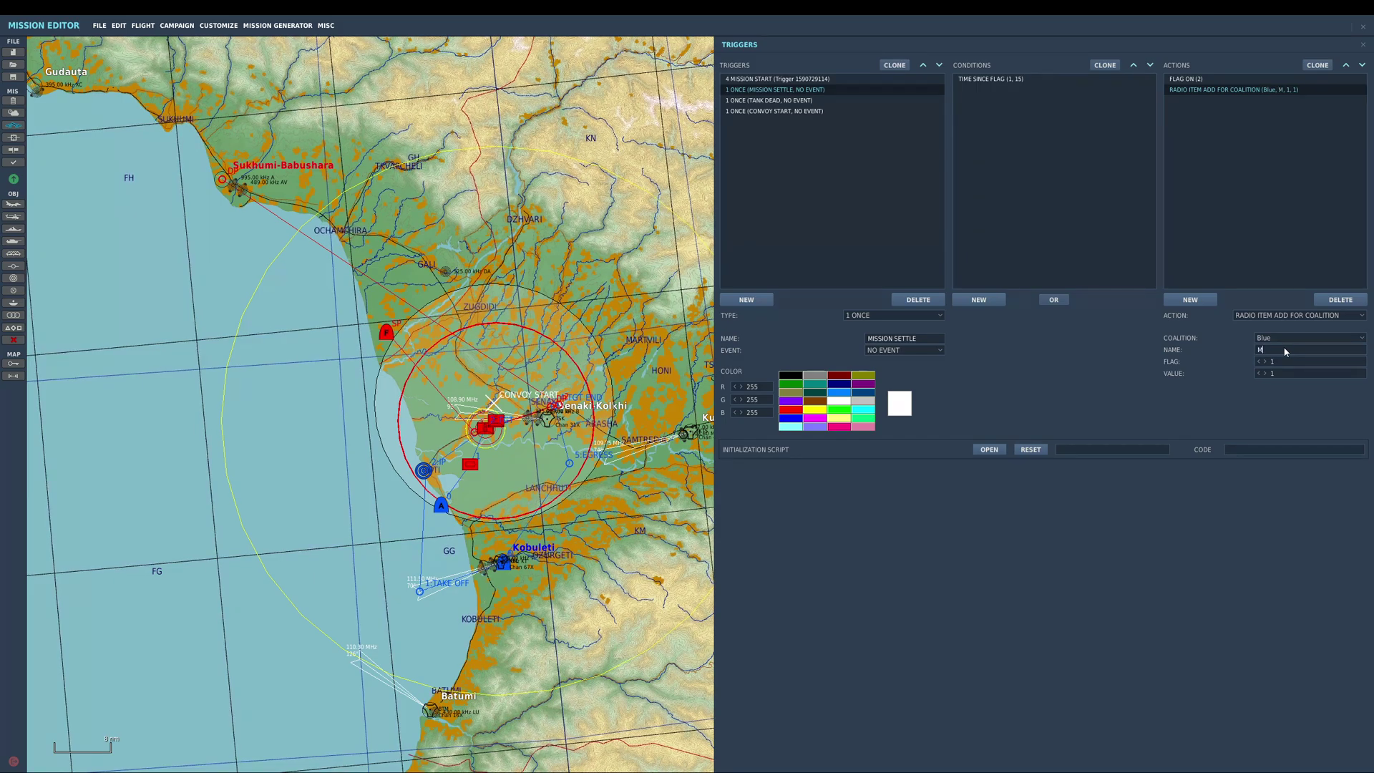
text(MIG 29 SPAWN)
click(1278, 350)
text(SU 27)
key(Tab)
text(3)
Step: Close the trigger list and change the MiG 29 #001 group's aircraft type to Su-27
right_drag(650, 334, 450, 340)
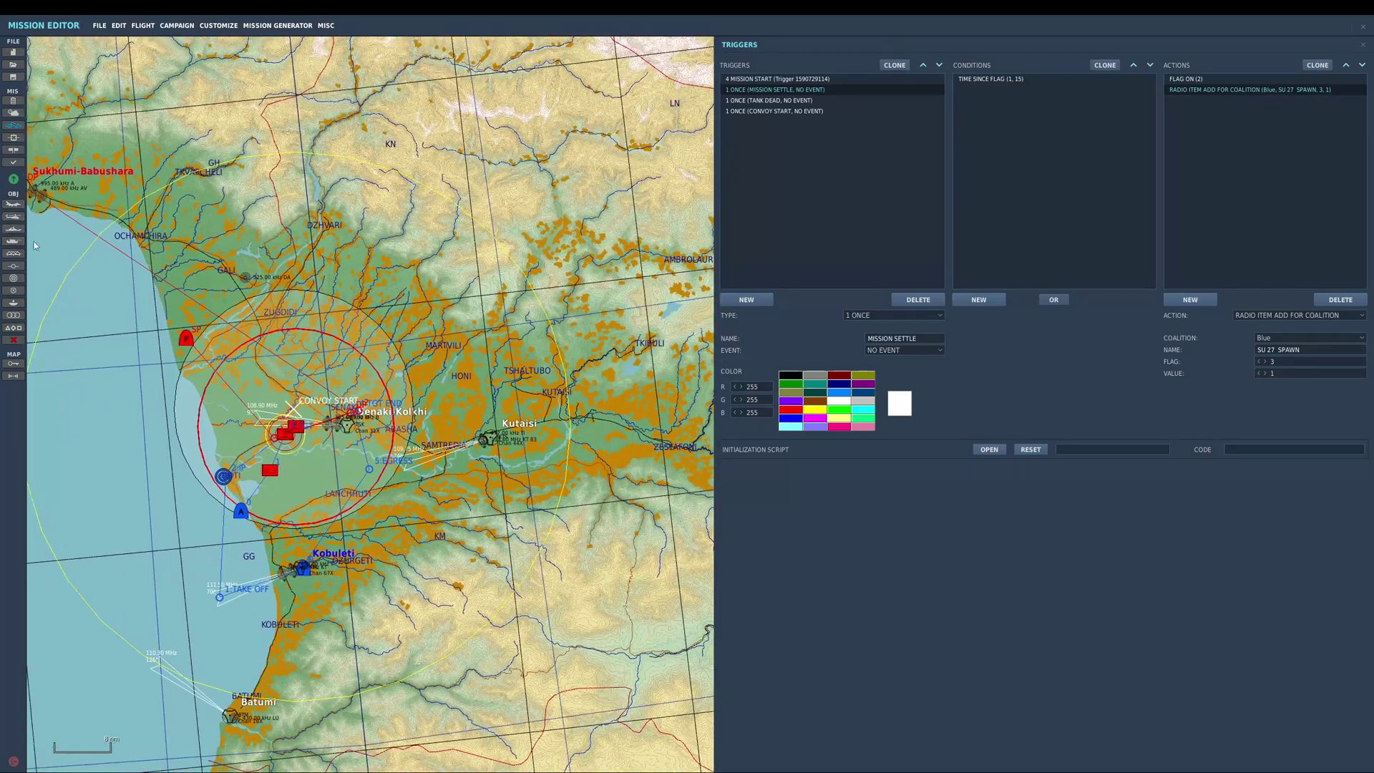
right_drag(43, 255, 207, 263)
scroll(314, 333, down, 2)
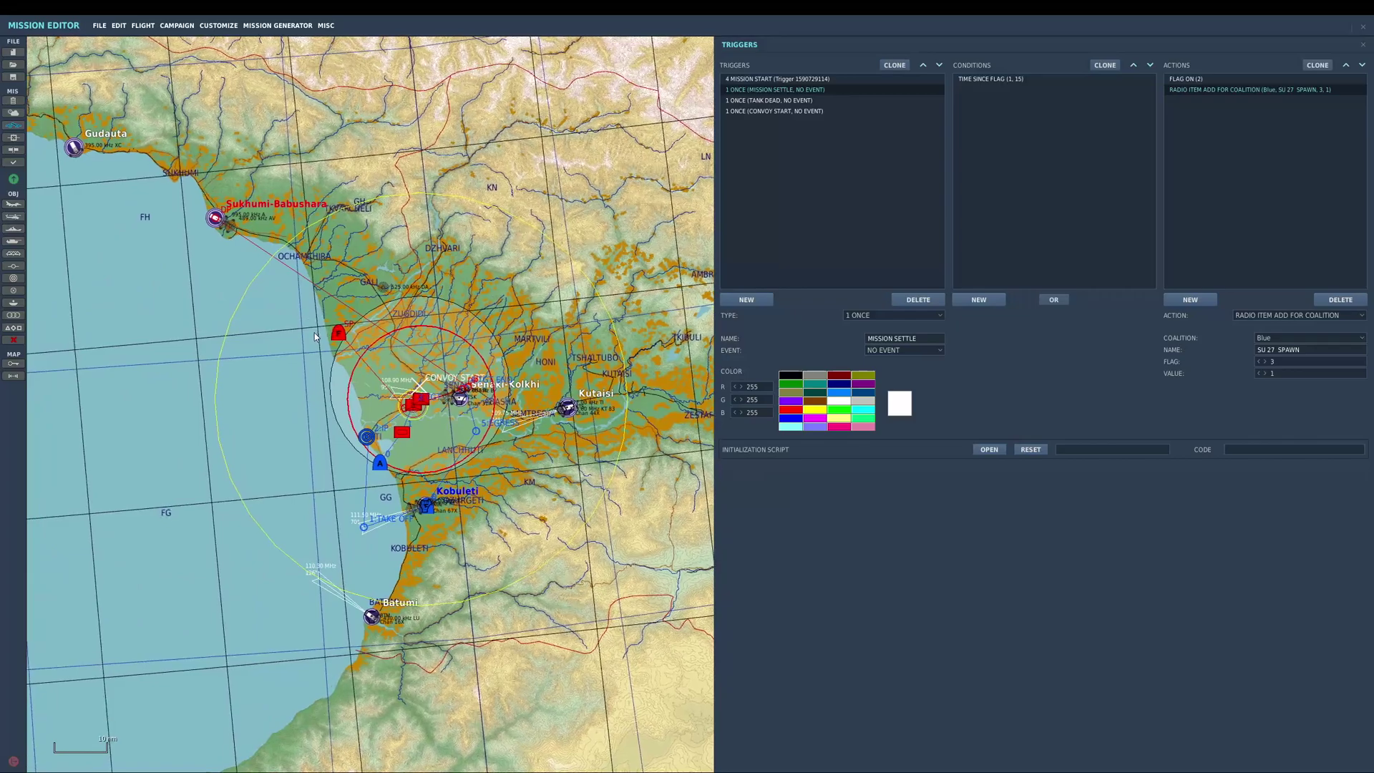
click(314, 333)
click(336, 333)
drag(335, 337, 338, 324)
click(529, 377)
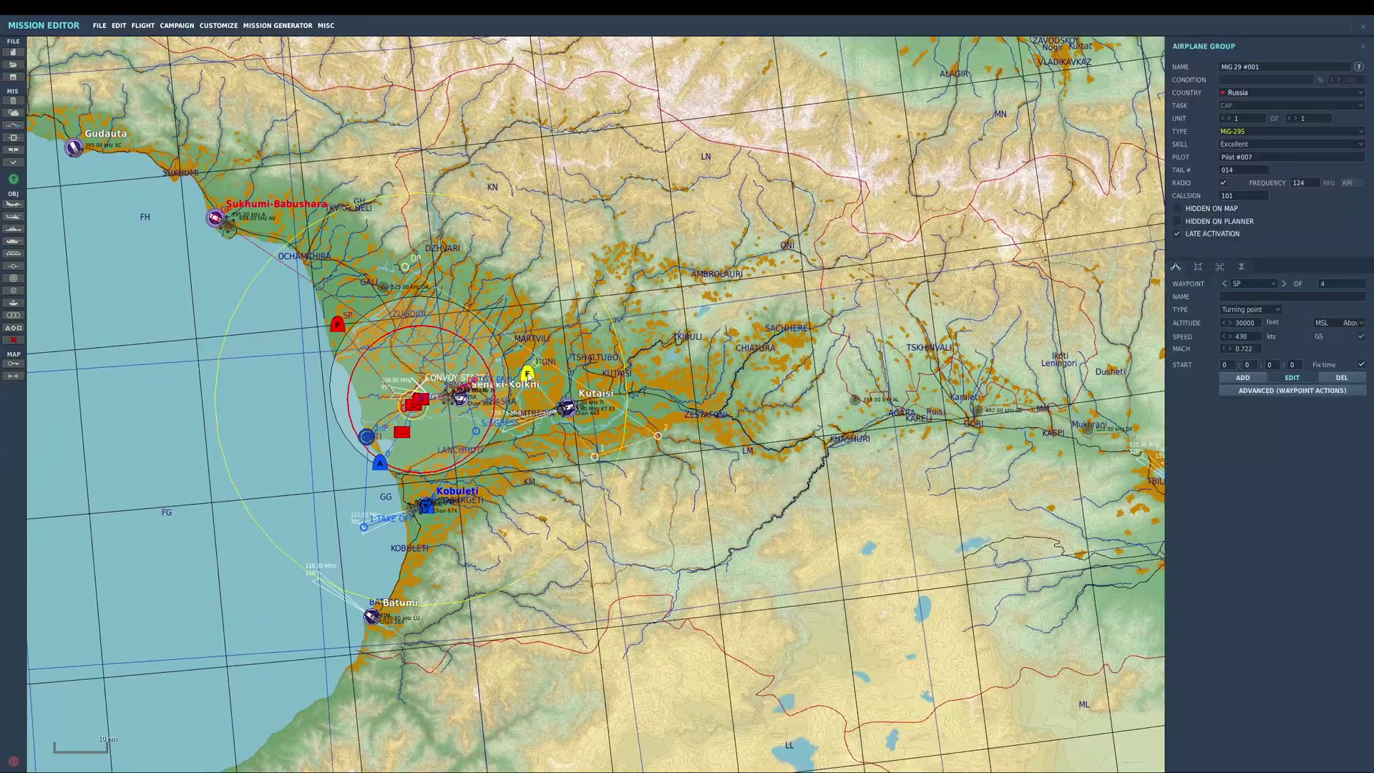
click(1281, 131)
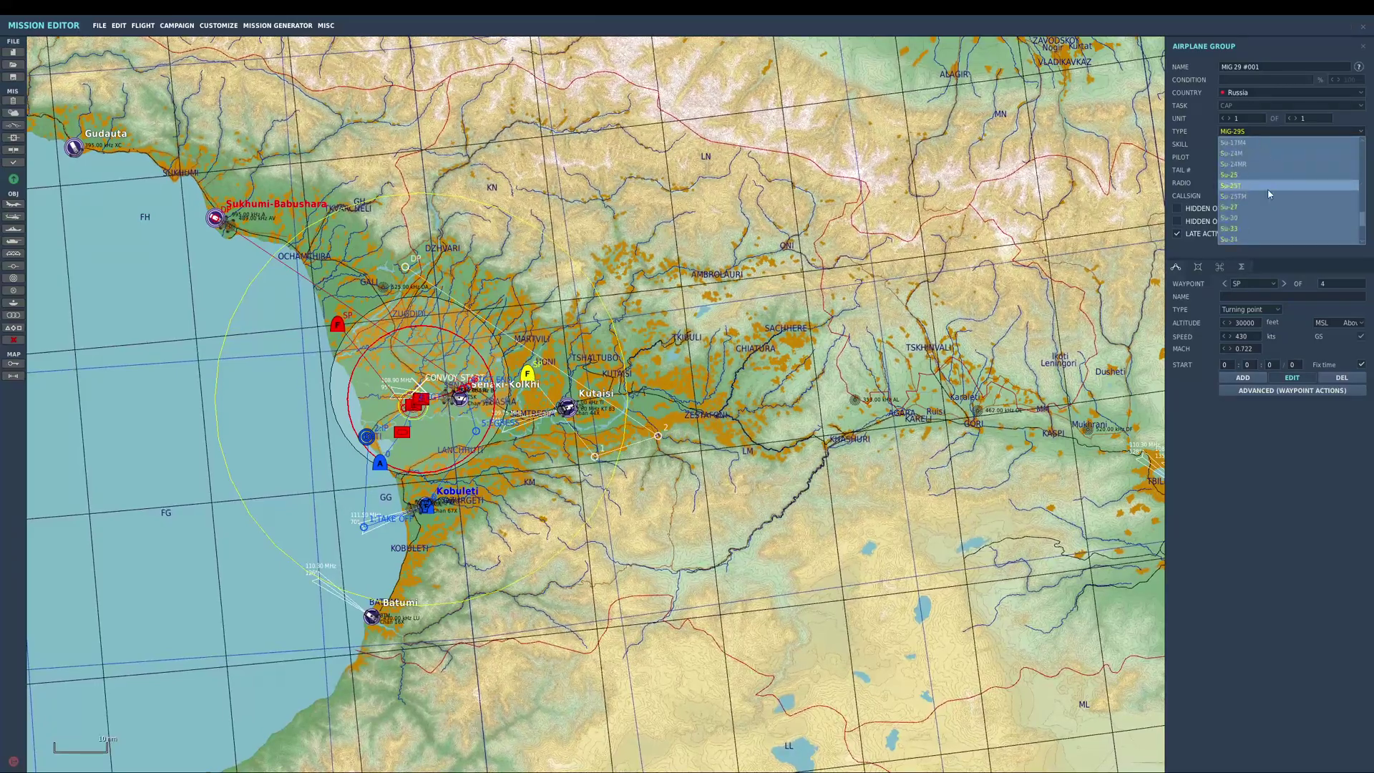
click(661, 292)
Step: Reposition the Su-27 route waypoints, putting the landing waypoint on Sukhumi airfield
click(663, 419)
right_drag(663, 418, 691, 370)
drag(688, 384, 455, 398)
drag(623, 405, 514, 381)
drag(433, 214, 246, 166)
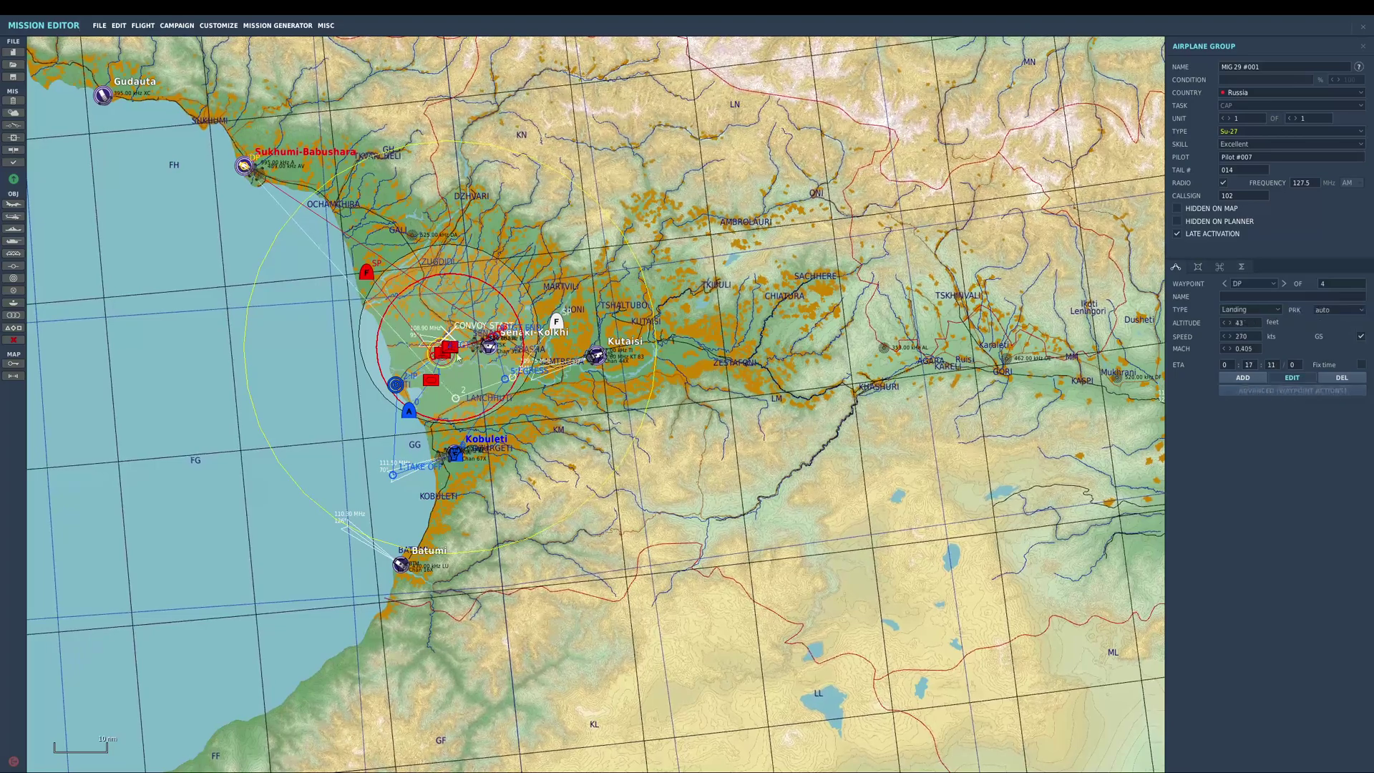
drag(461, 395, 417, 359)
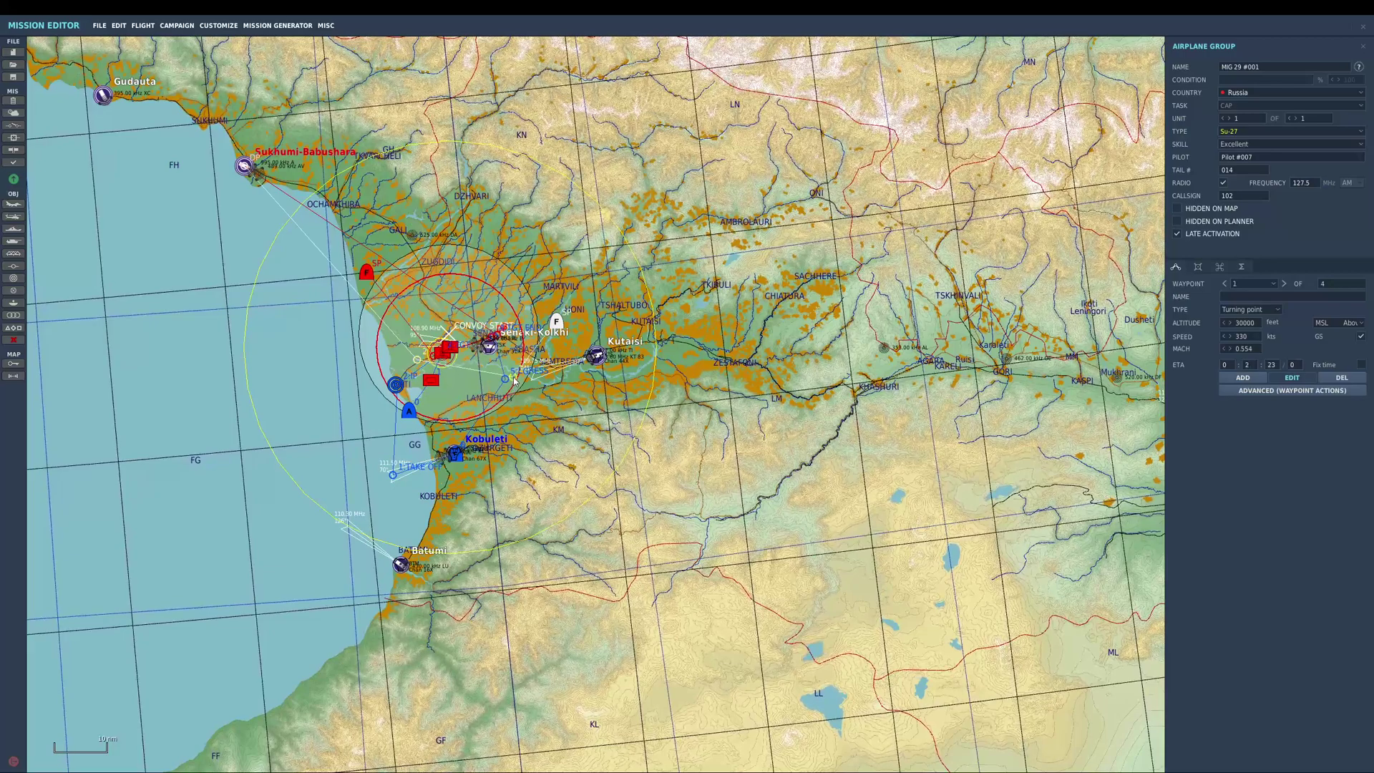
click(505, 378)
right_drag(554, 343, 571, 362)
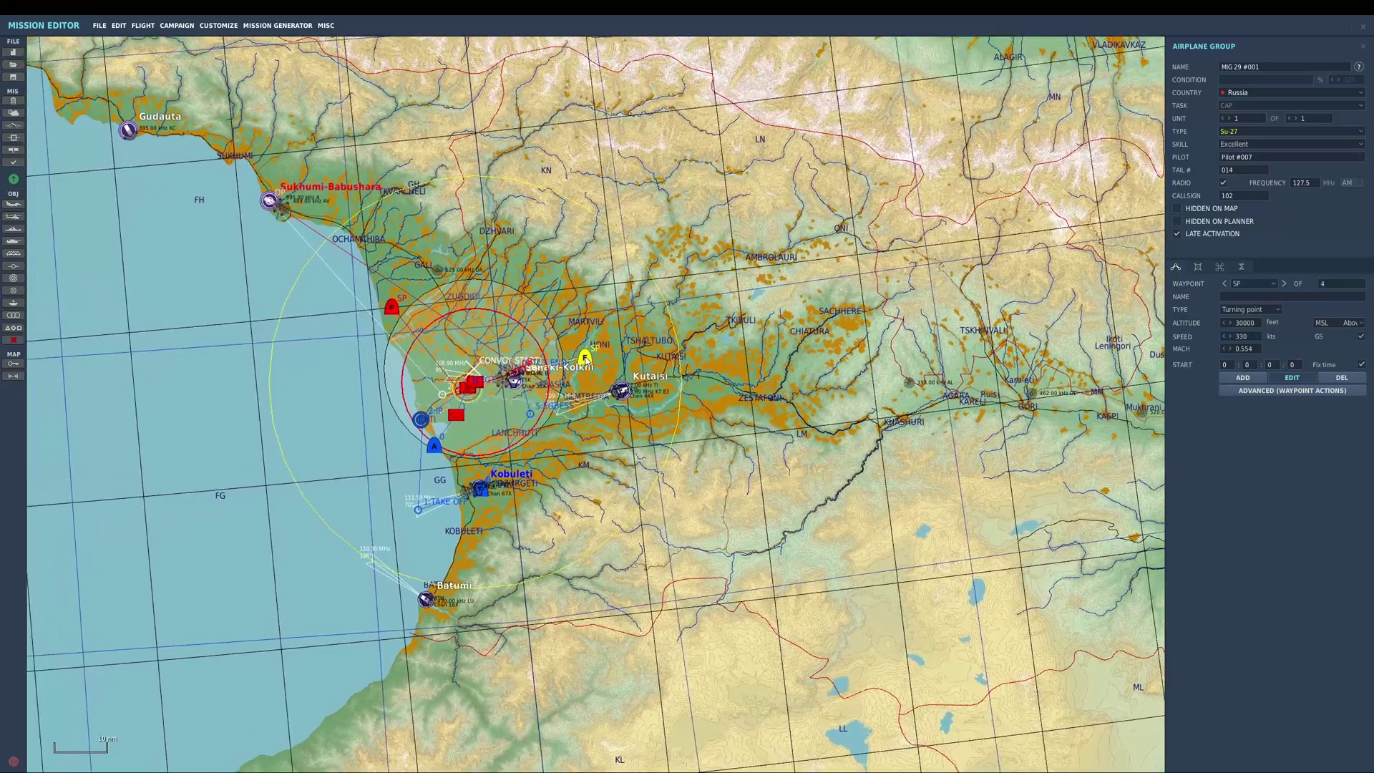
drag(586, 359, 629, 310)
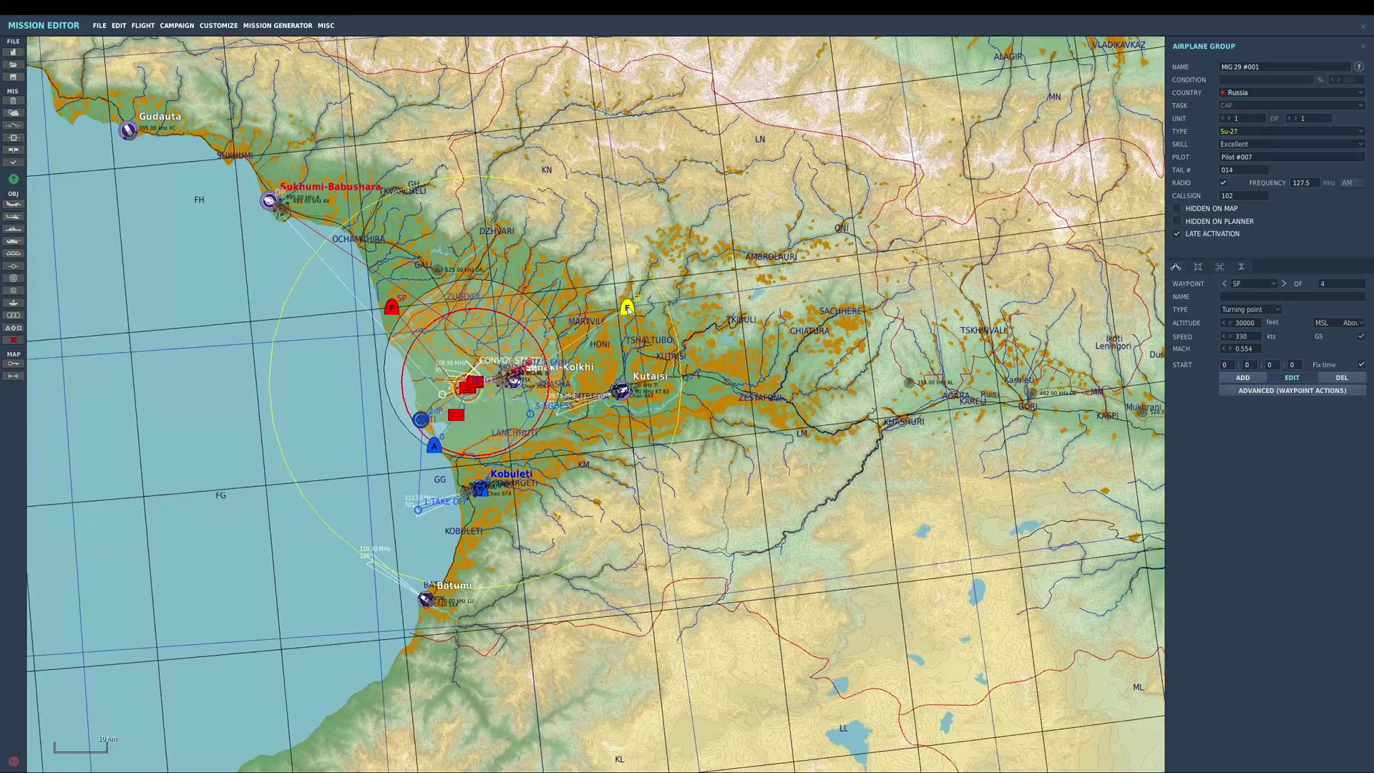
Step: Give the Su-27 the first weapons loadout and rename the group SU 27
click(1199, 267)
click(503, 200)
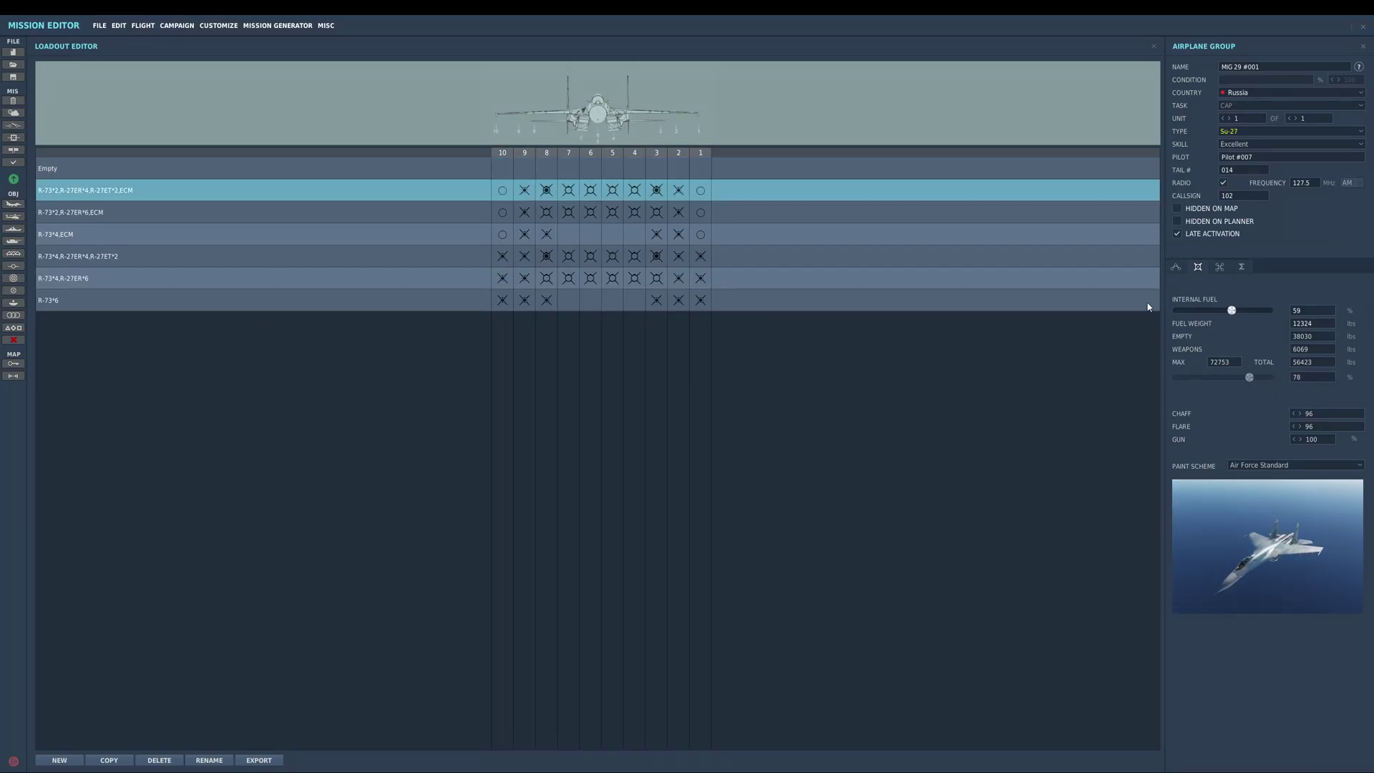
click(1176, 267)
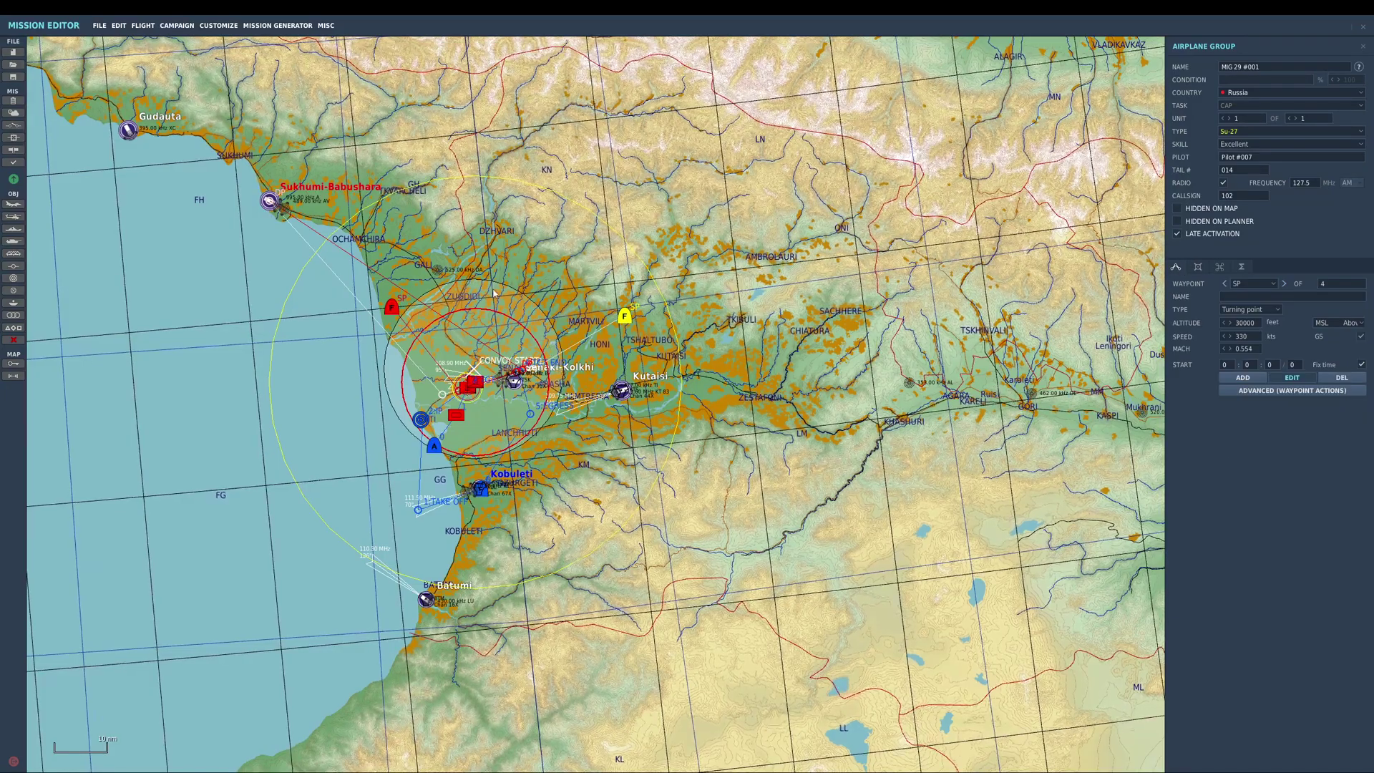
click(1285, 67)
text(SU 27)
Step: Reopen the triggers and add a trigger named SU 27 SPAWN, moved up below MISSION SETTLE
click(12, 125)
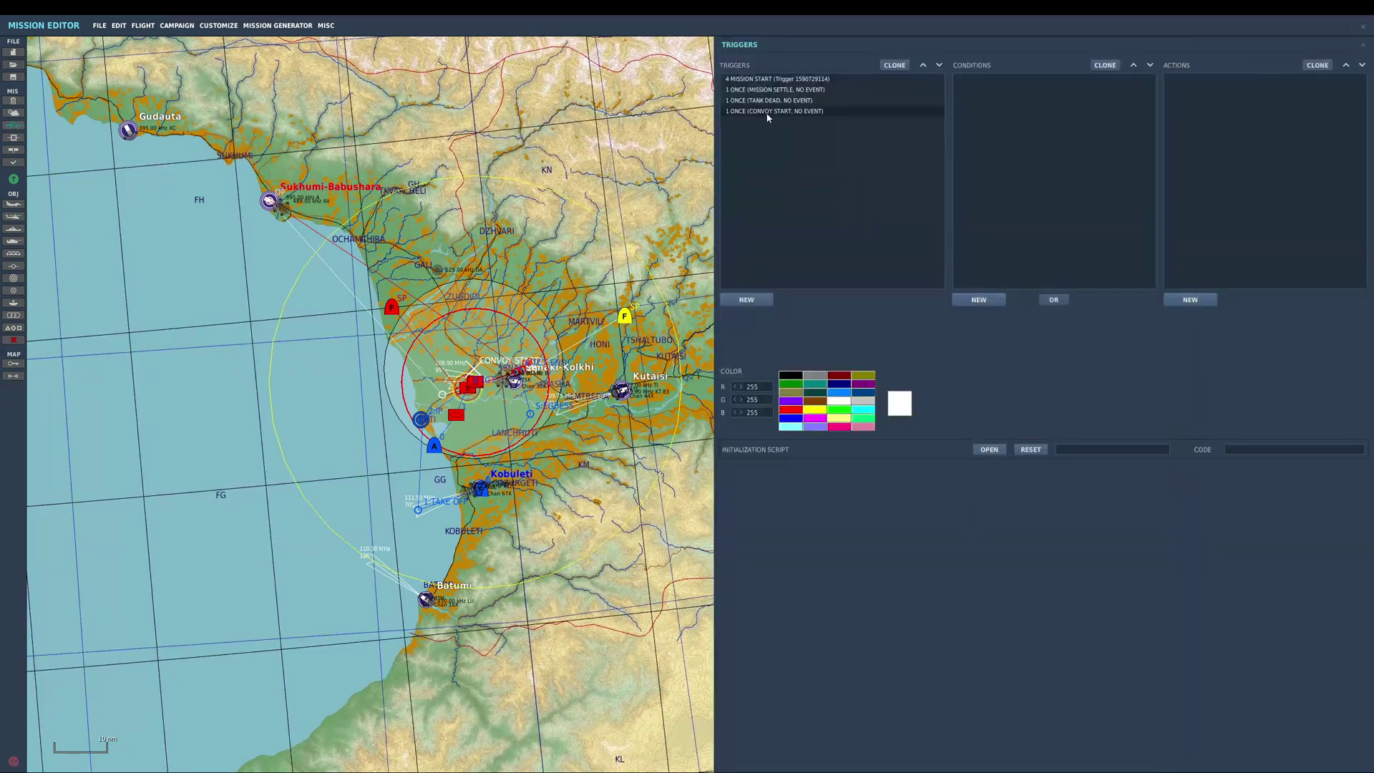
click(771, 89)
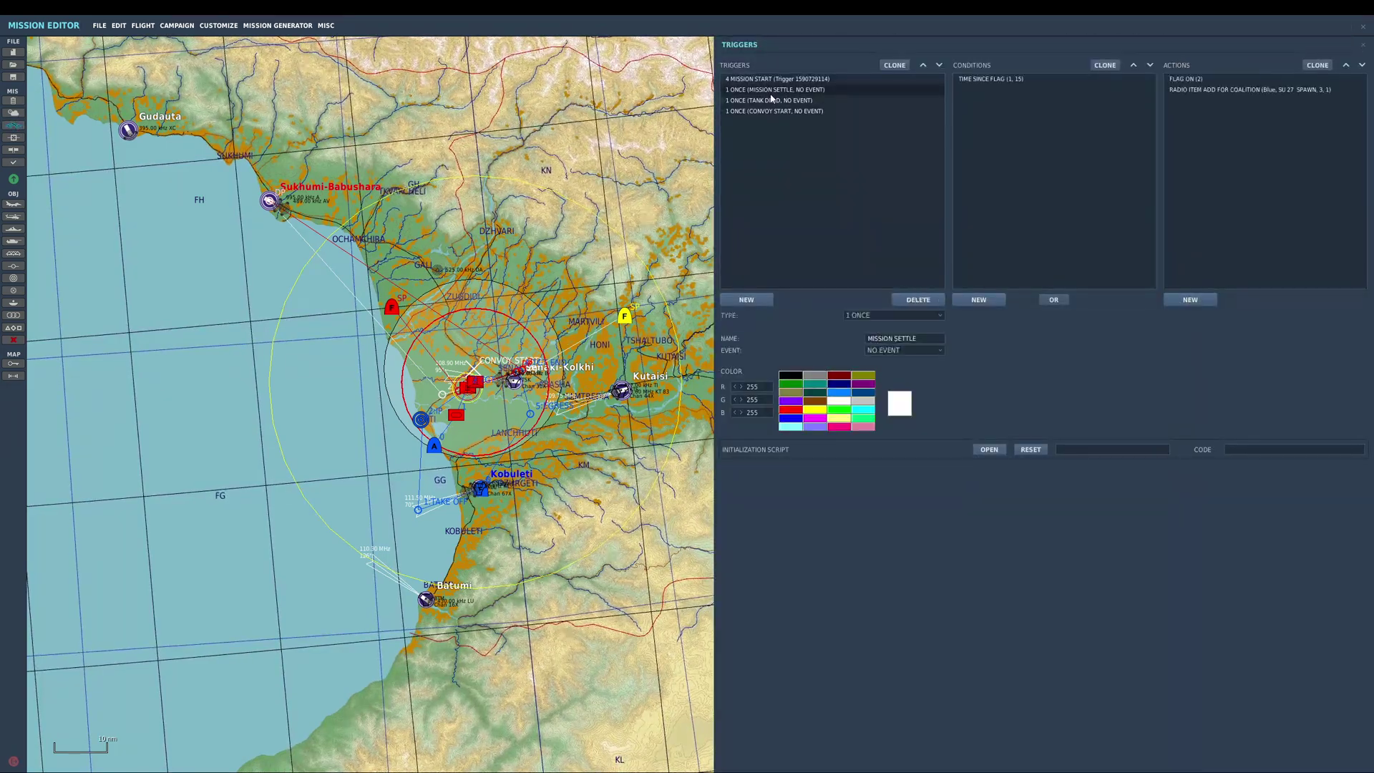
click(1234, 91)
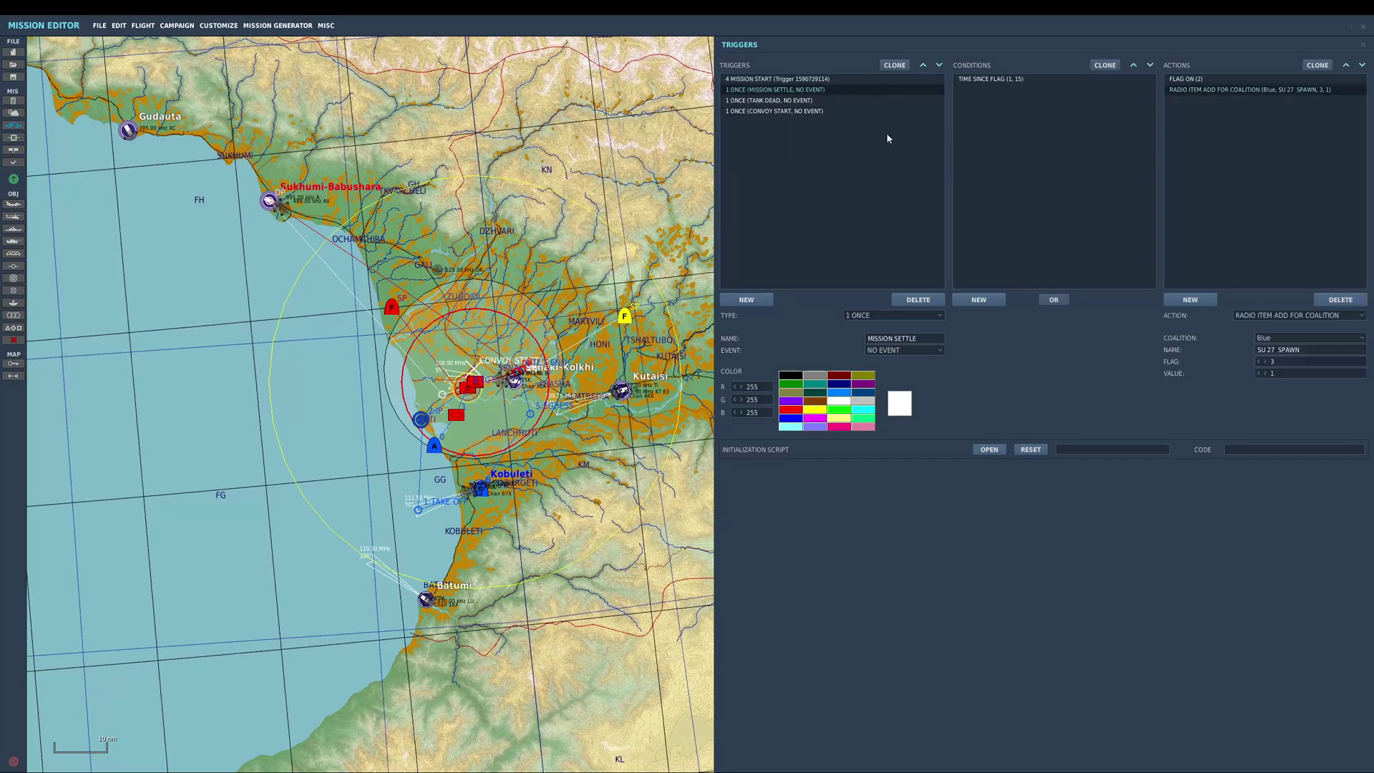
click(746, 299)
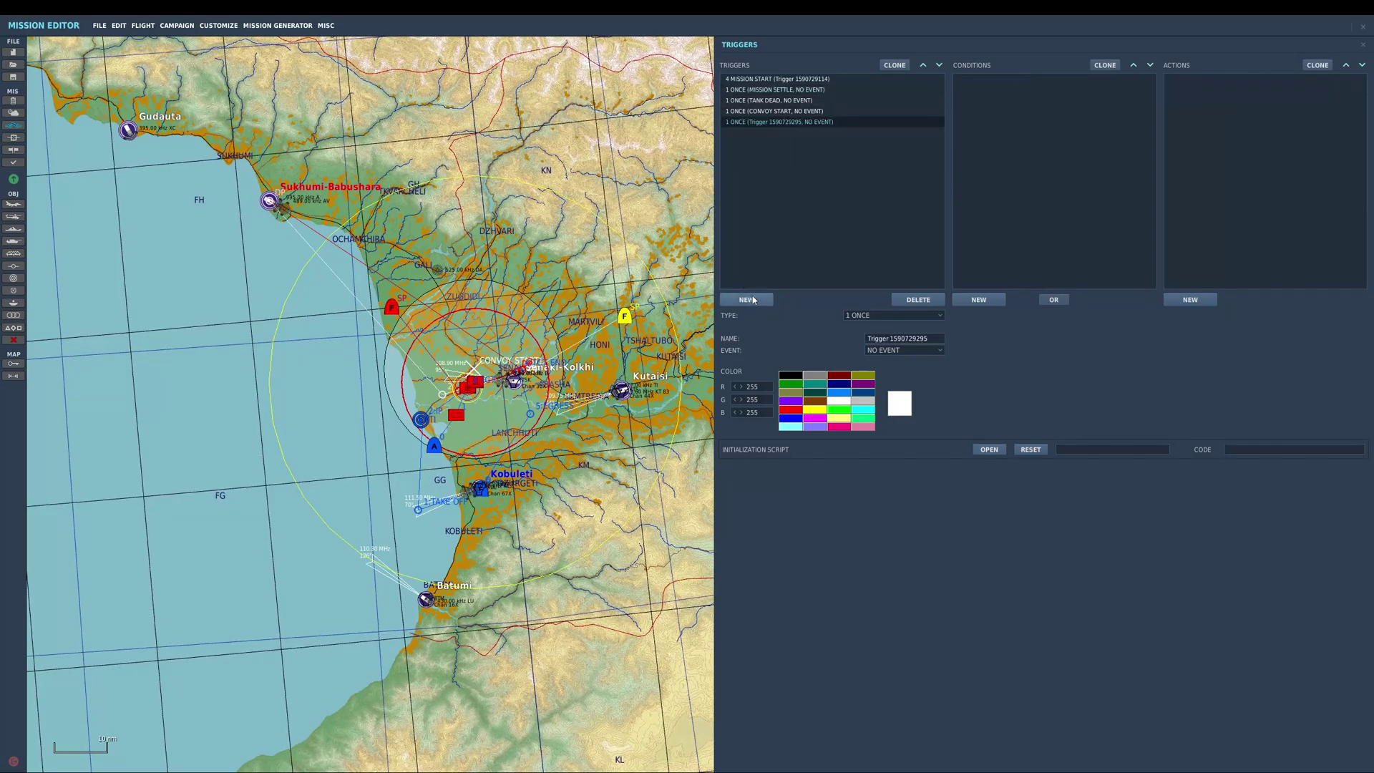
click(922, 66)
click(921, 67)
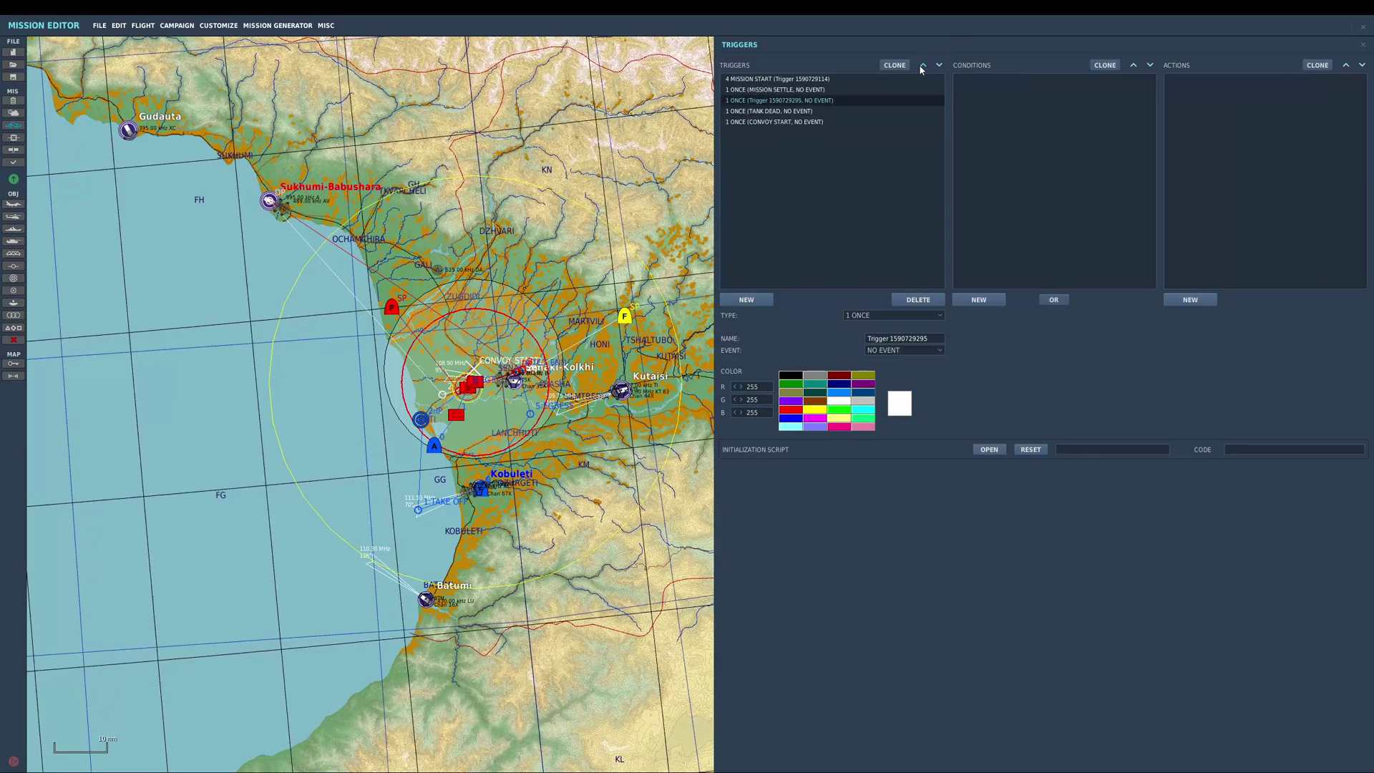
triple_click(928, 338)
text(SU2)
key(BackSpace)
text(27 SPAWN)
Step: Give SU 27 SPAWN a FLAG IS TRUE (3) condition and a GROUP ACTIVATE action for group SU 27
click(977, 299)
click(1102, 315)
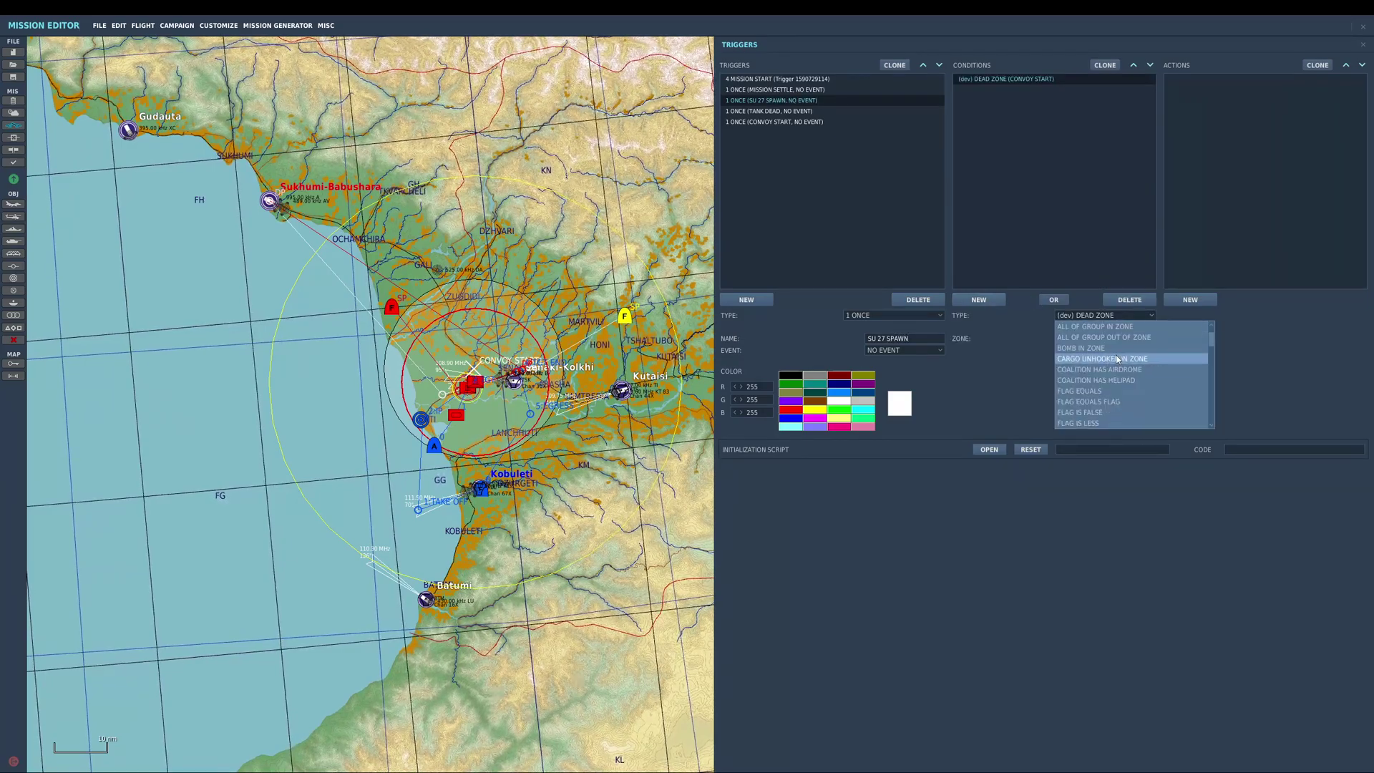
click(1095, 423)
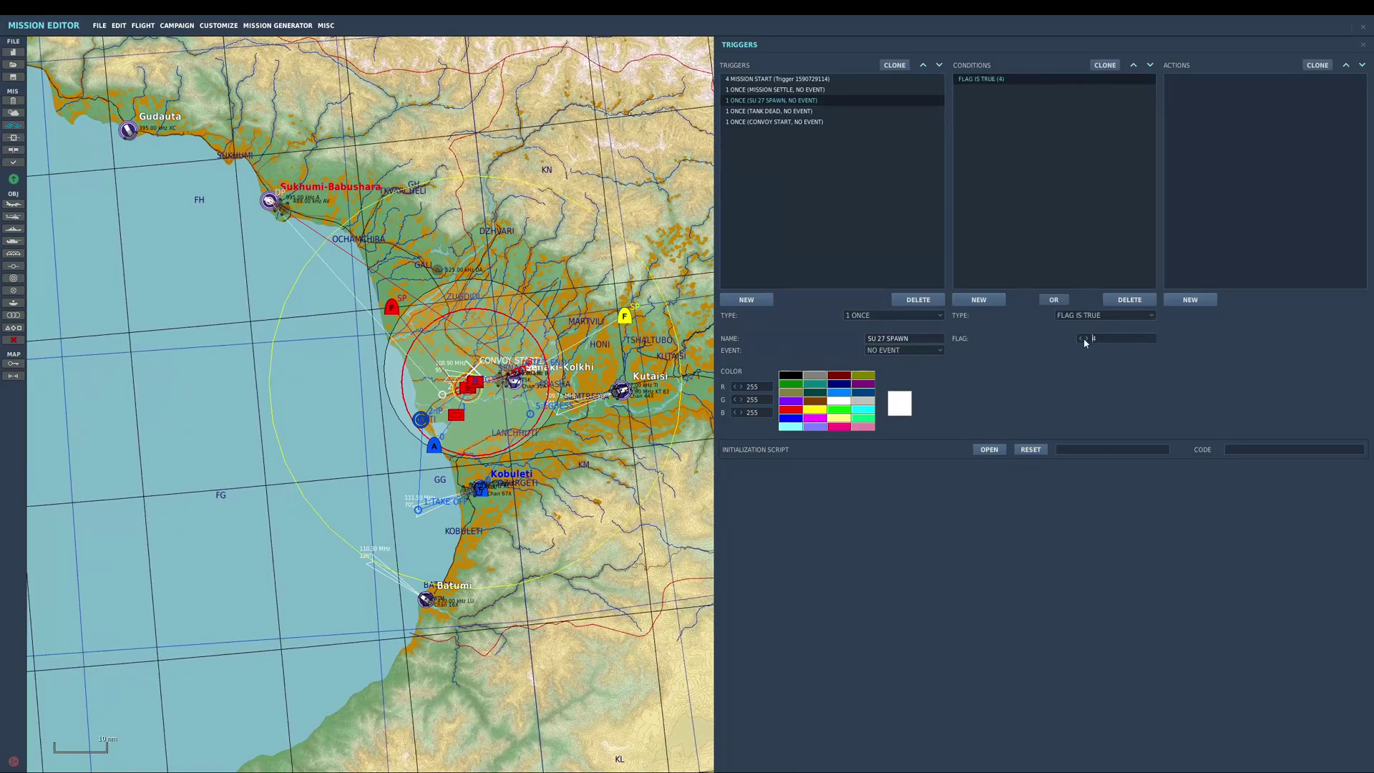
click(1190, 299)
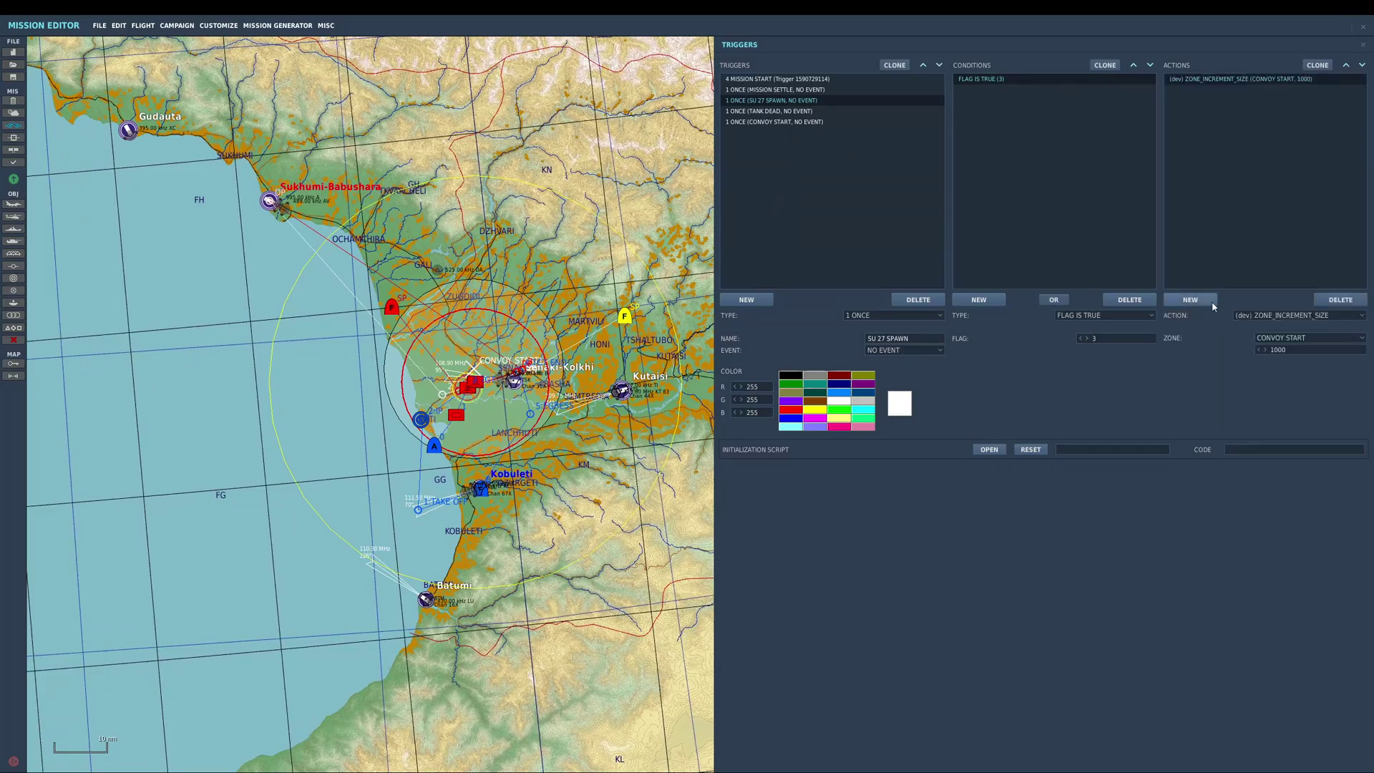
click(1282, 315)
scroll(1288, 350, down, 5)
click(1289, 367)
click(1292, 344)
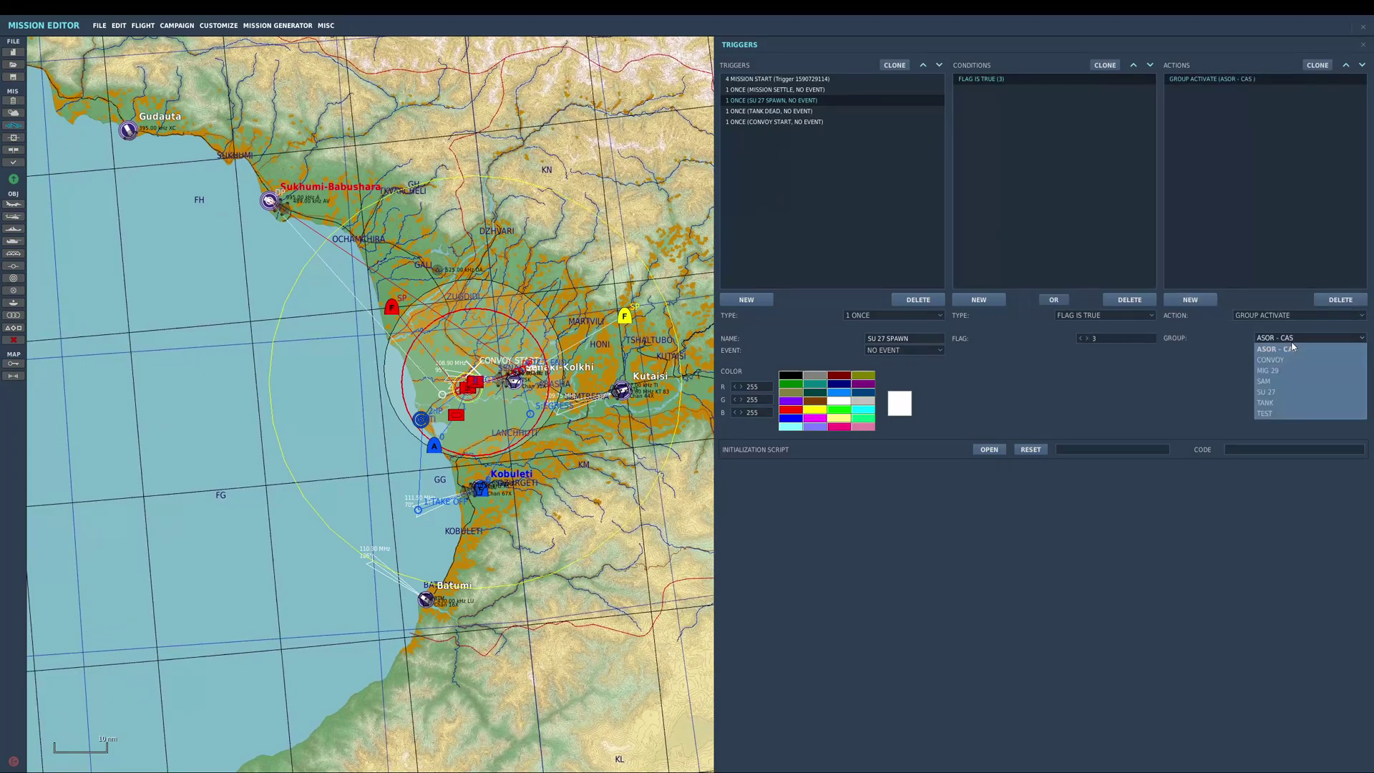
click(1294, 388)
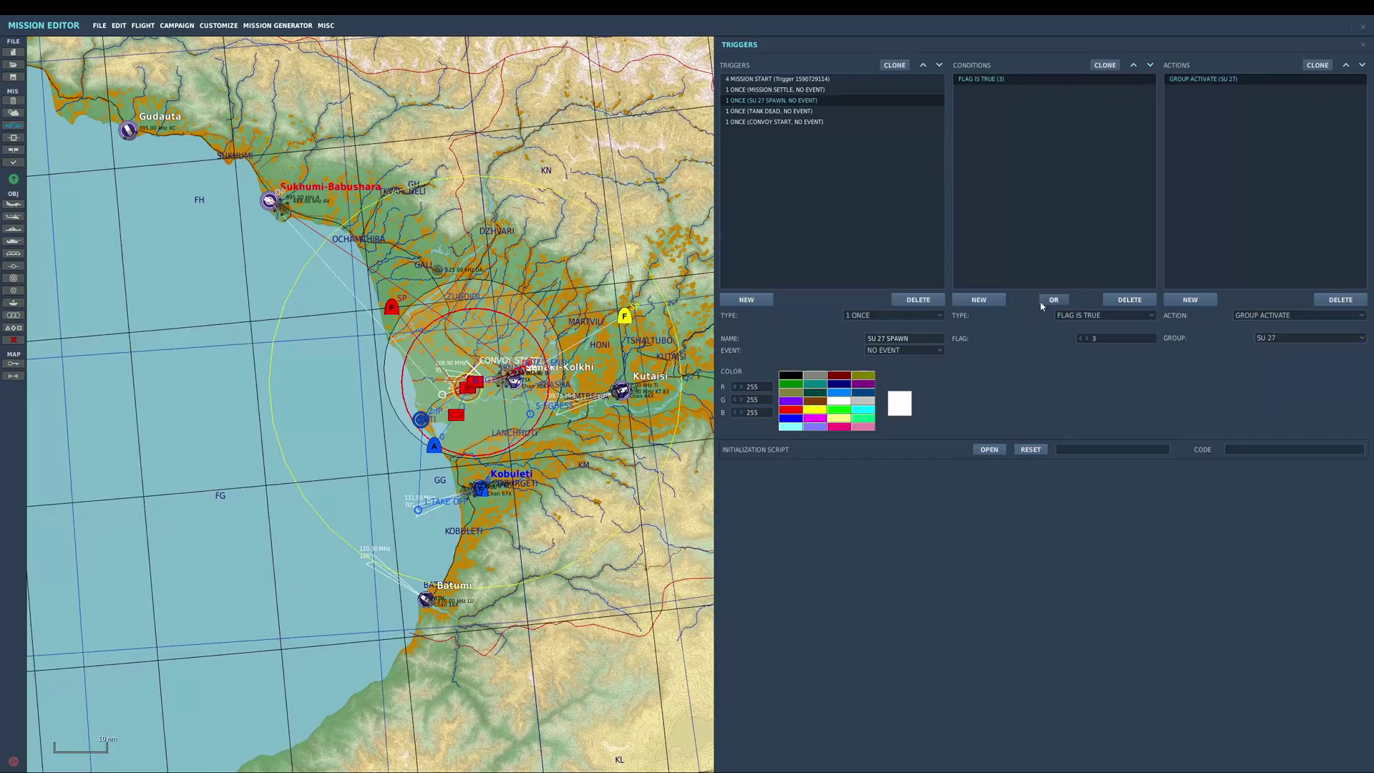
Step: Review MISSION SETTLE's TIME SINCE FLAG condition and radio item action
click(805, 89)
click(1002, 80)
click(1214, 91)
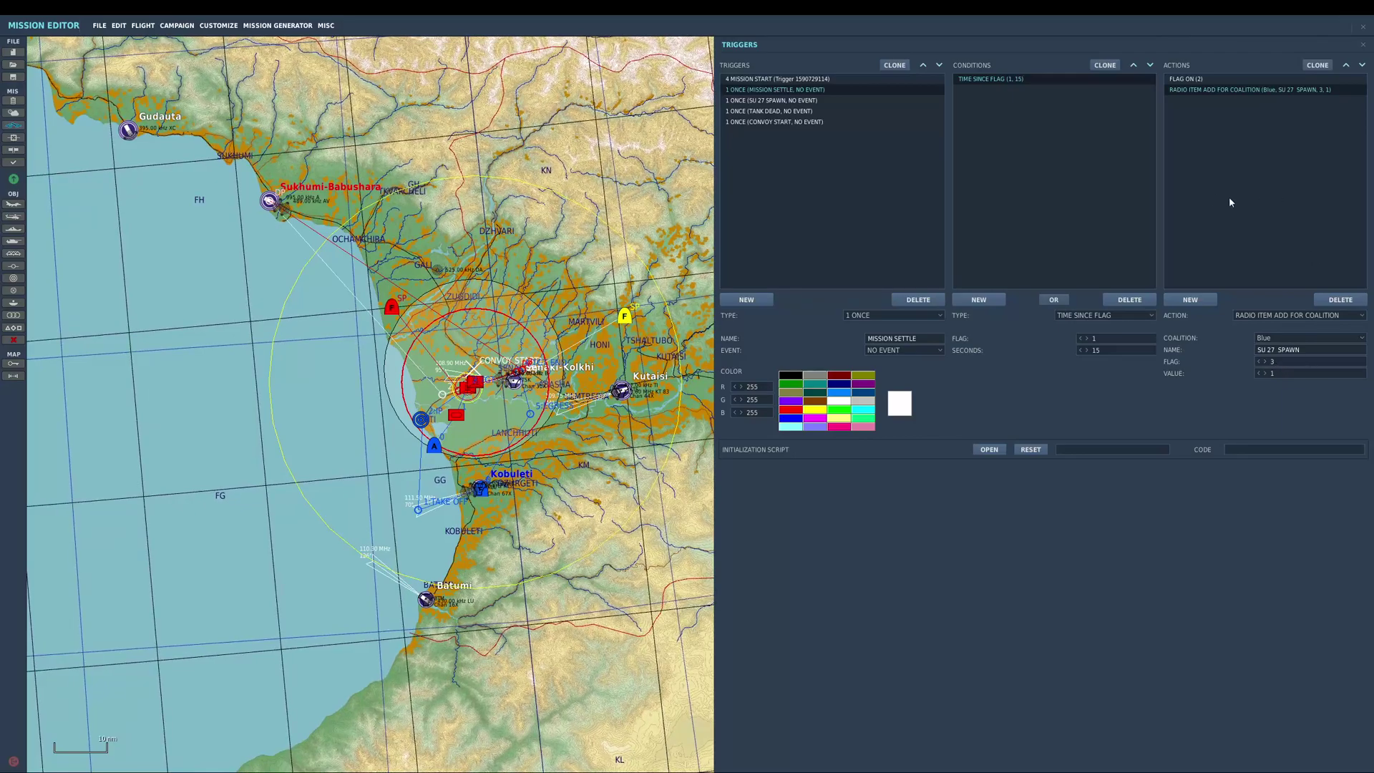
Step: Inspect SU 27 SPAWN's flag 3 condition, TANK DEAD's FLAG ON action, and MISSION SETTLE's radio item settings
click(814, 100)
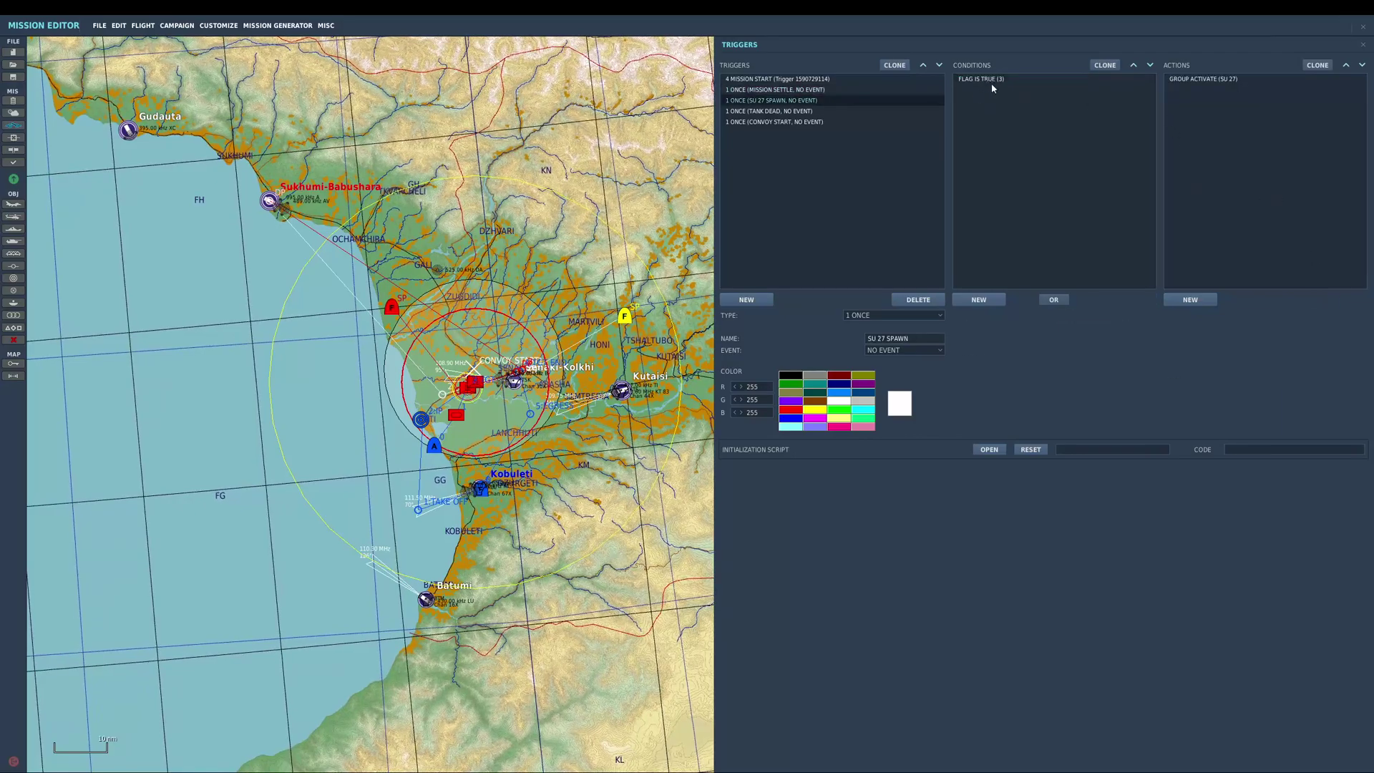
click(987, 80)
click(777, 89)
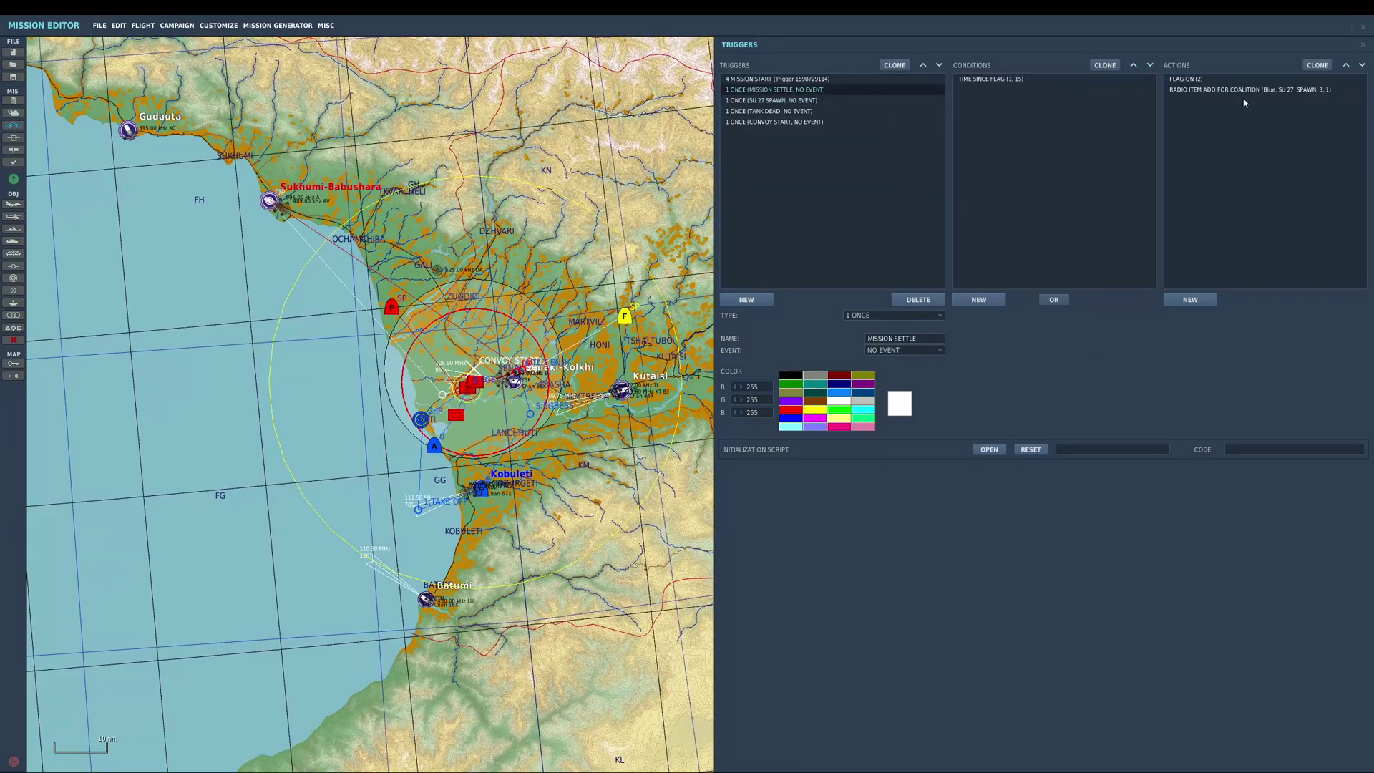
click(1254, 91)
click(748, 100)
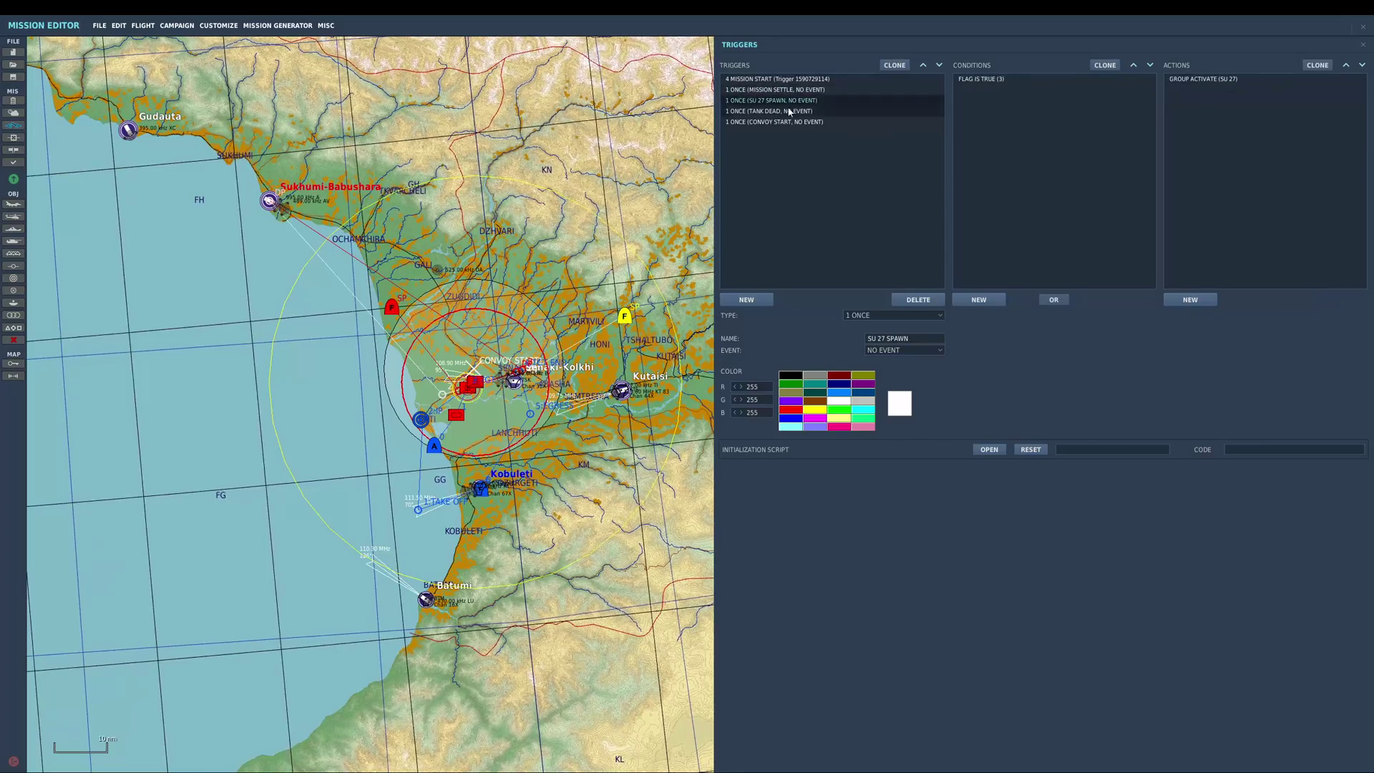
click(790, 111)
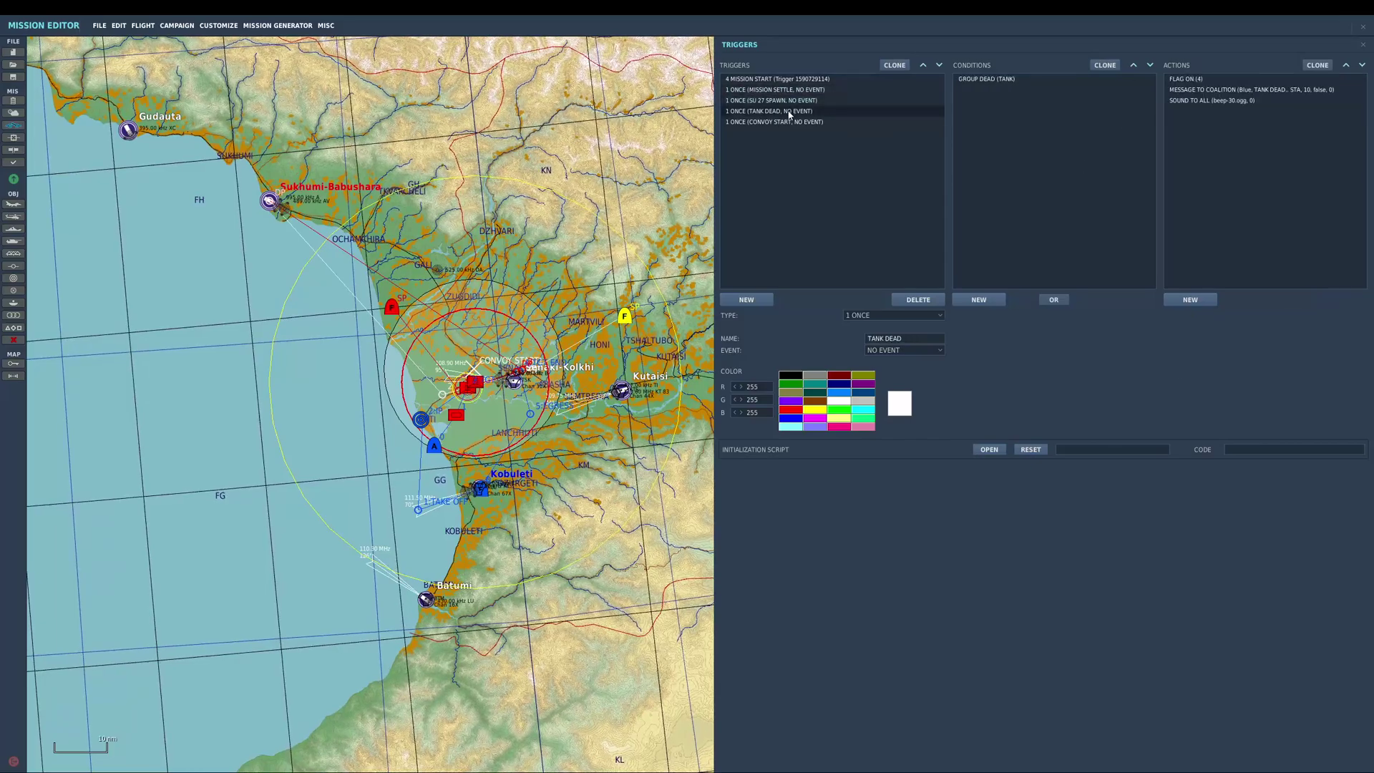
click(1189, 79)
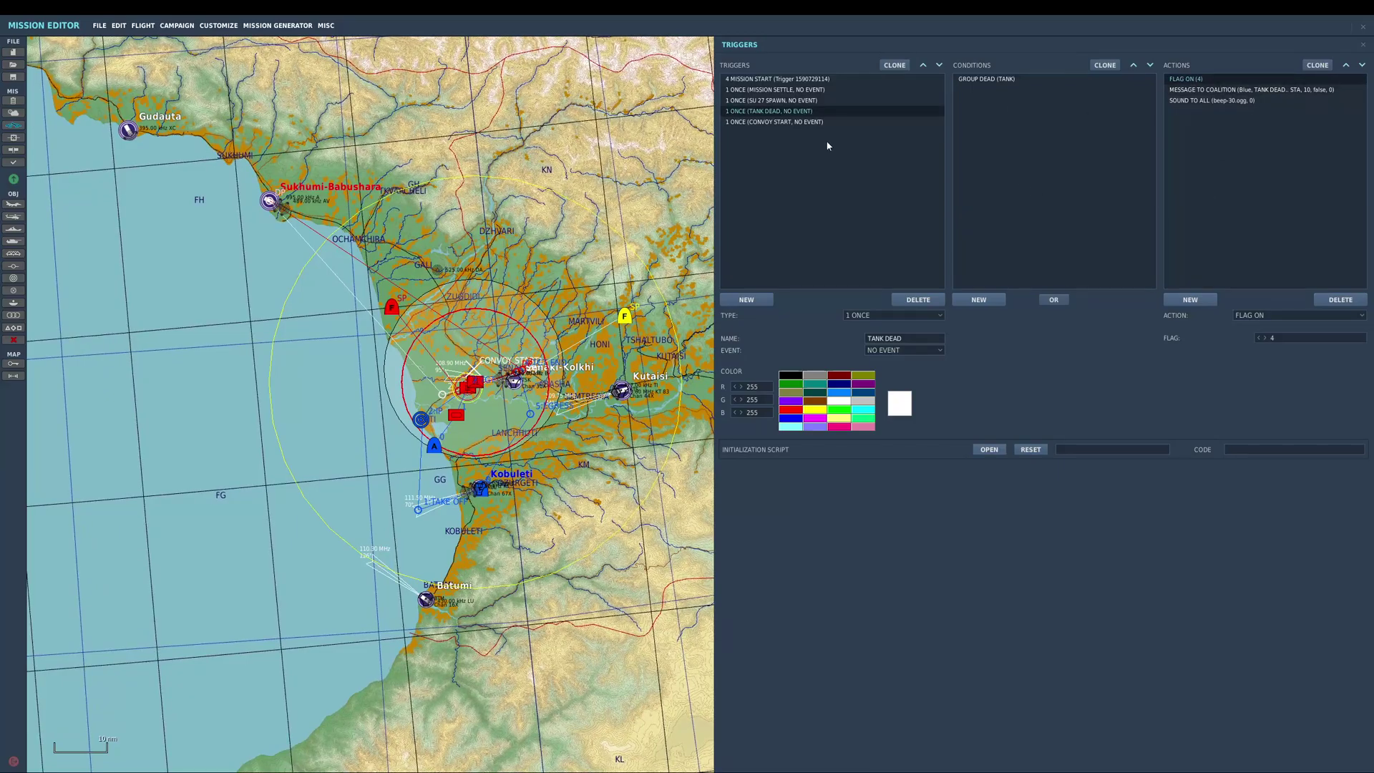
click(801, 101)
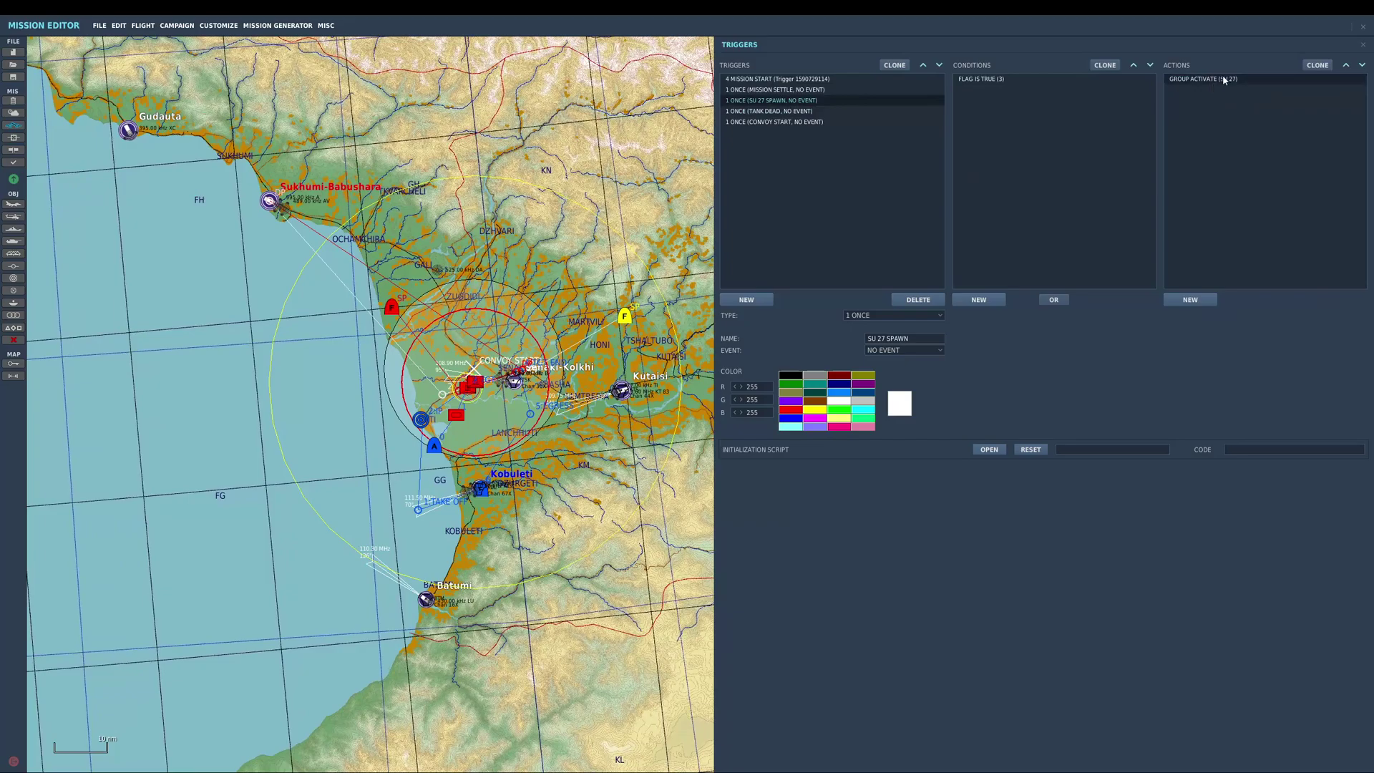
click(1202, 79)
click(810, 90)
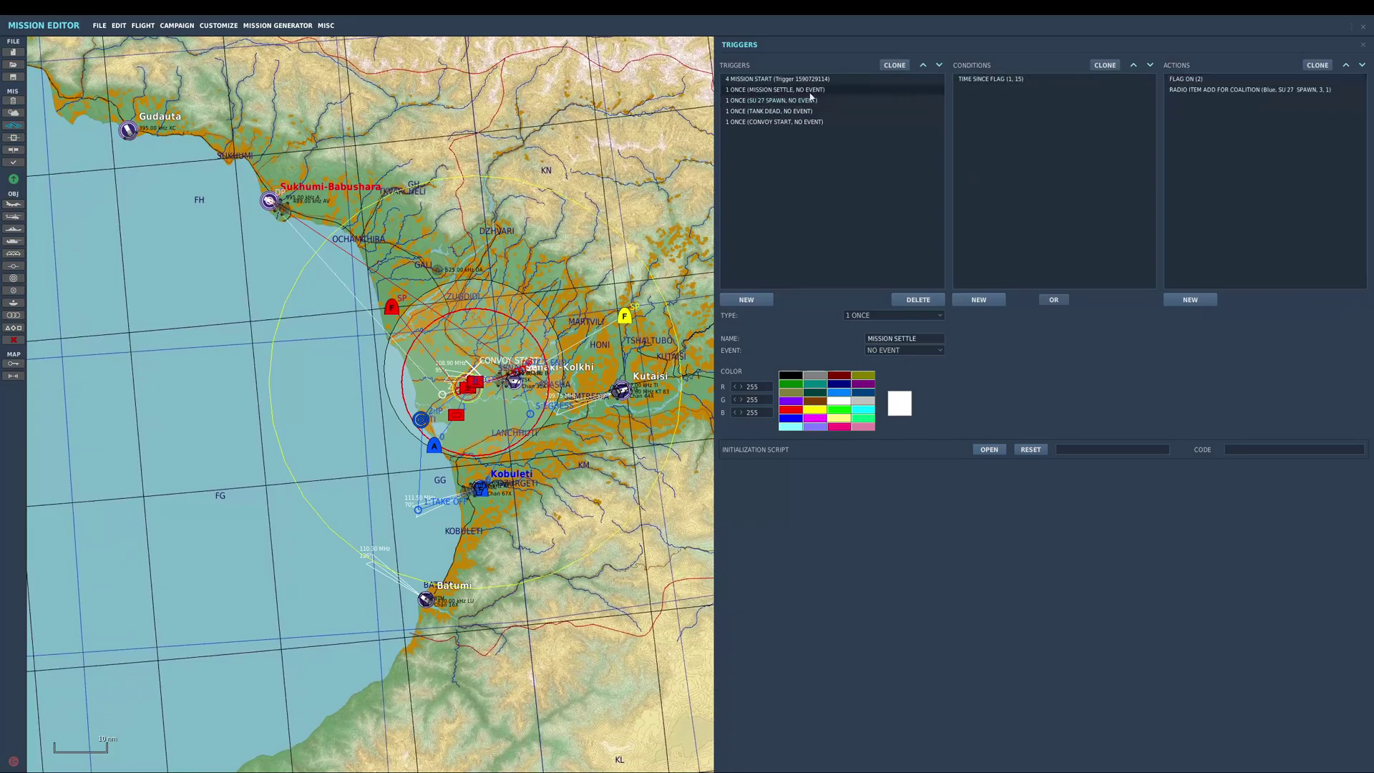
click(1311, 91)
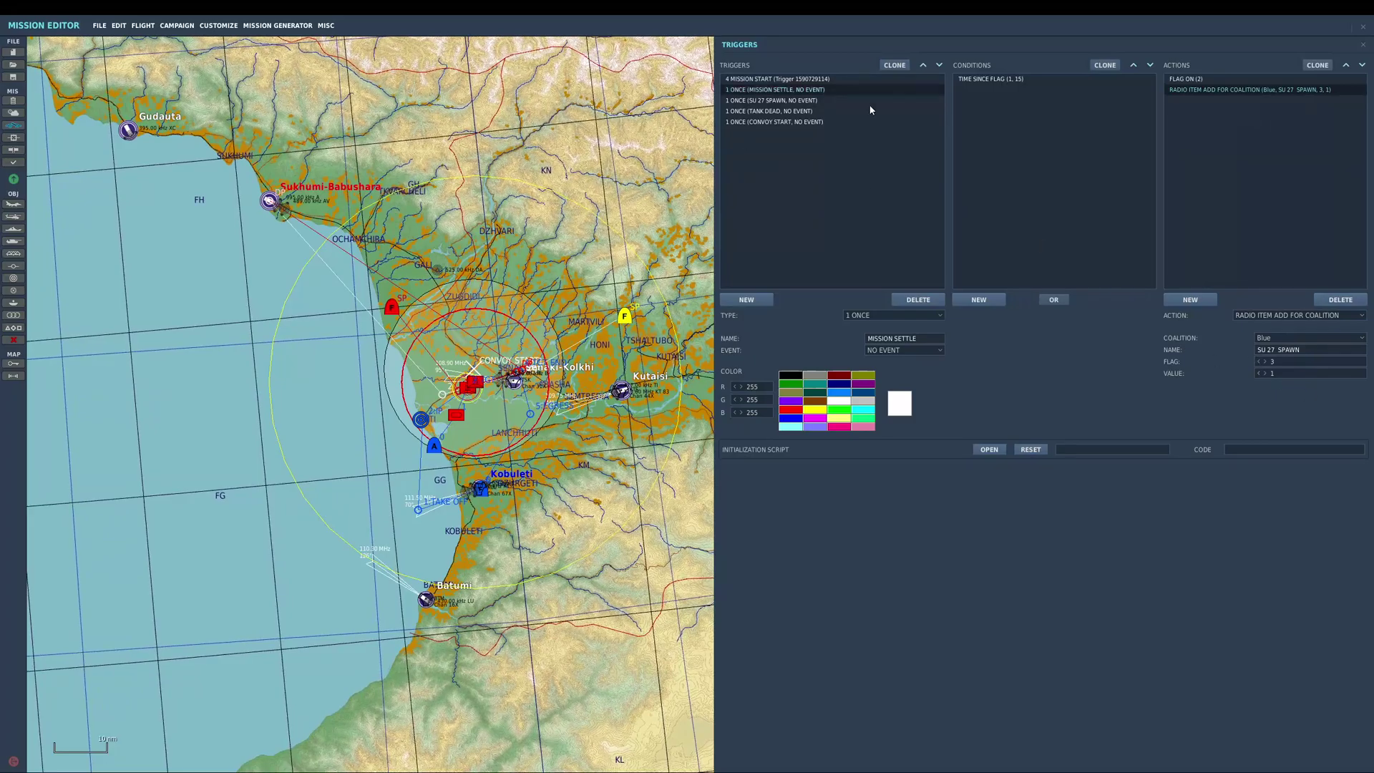
Step: Change the SU 27 SPAWN radio item's flag from 3 to 12 and check the SU 27 SPAWN flag condition
double_click(1303, 362)
text(12)
click(830, 100)
click(1002, 79)
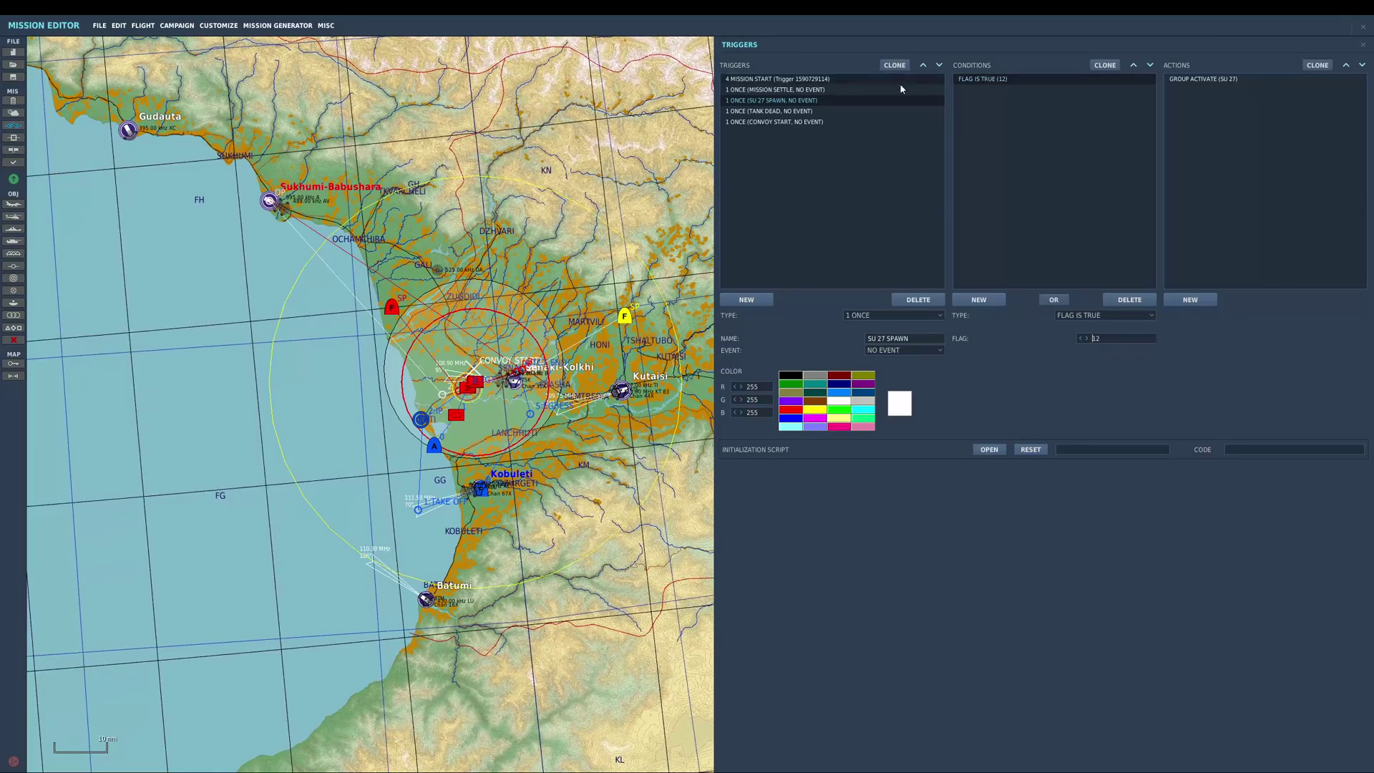
click(759, 91)
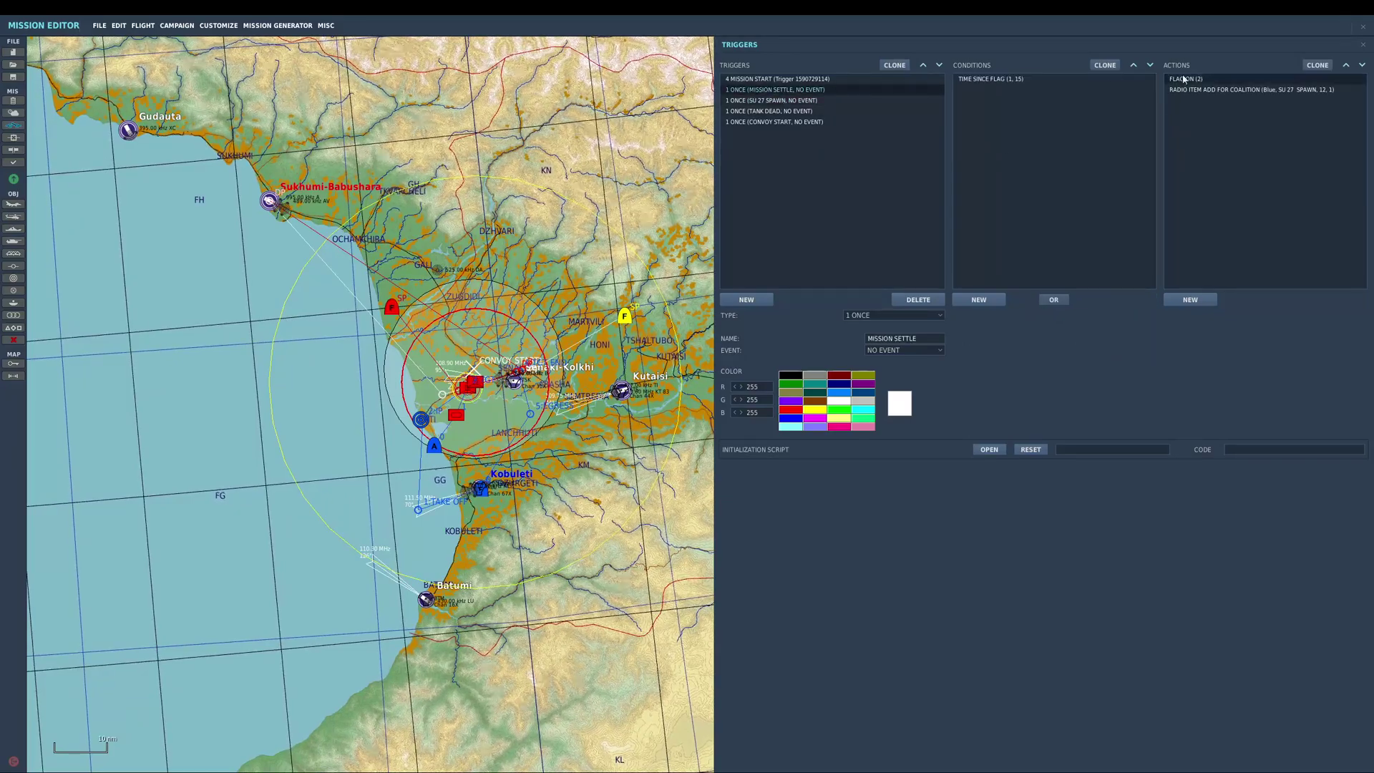
click(1252, 91)
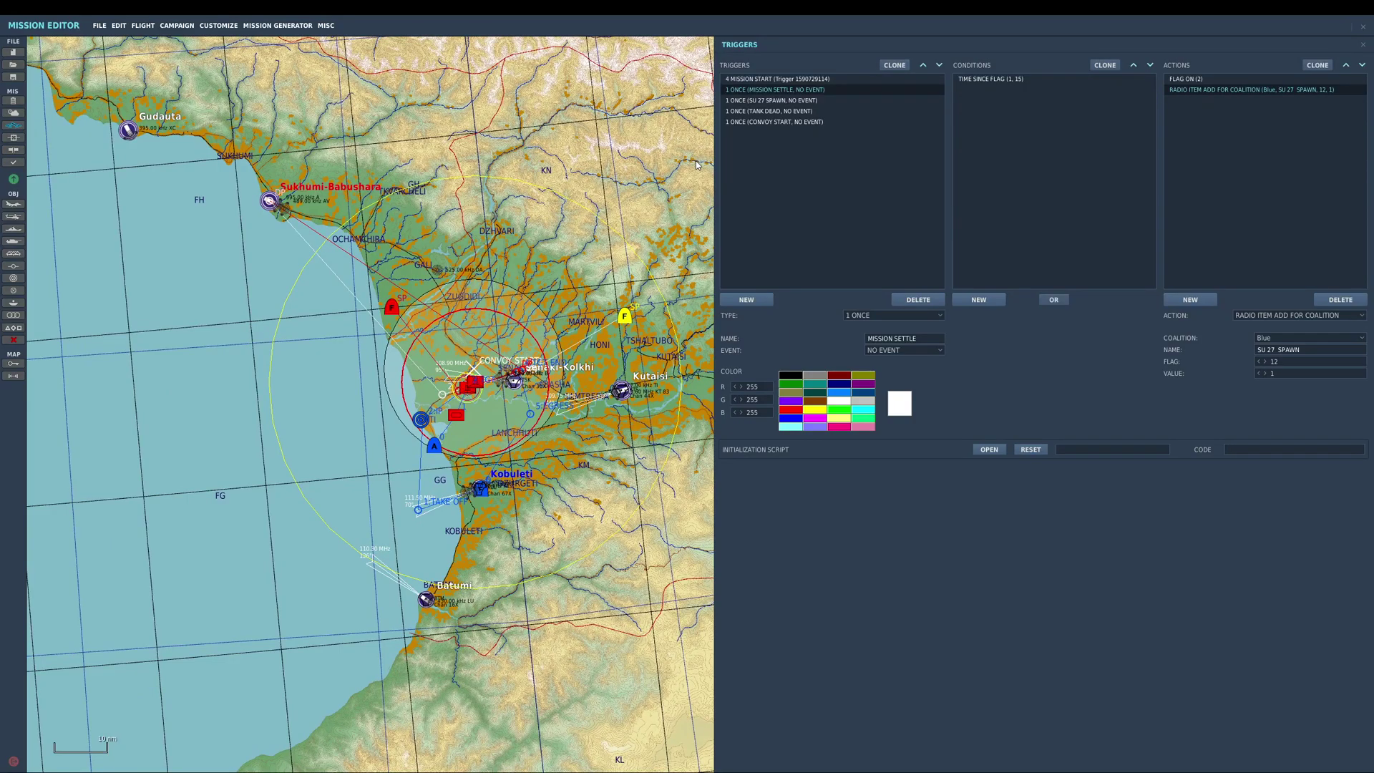
scroll(463, 361, up, 1)
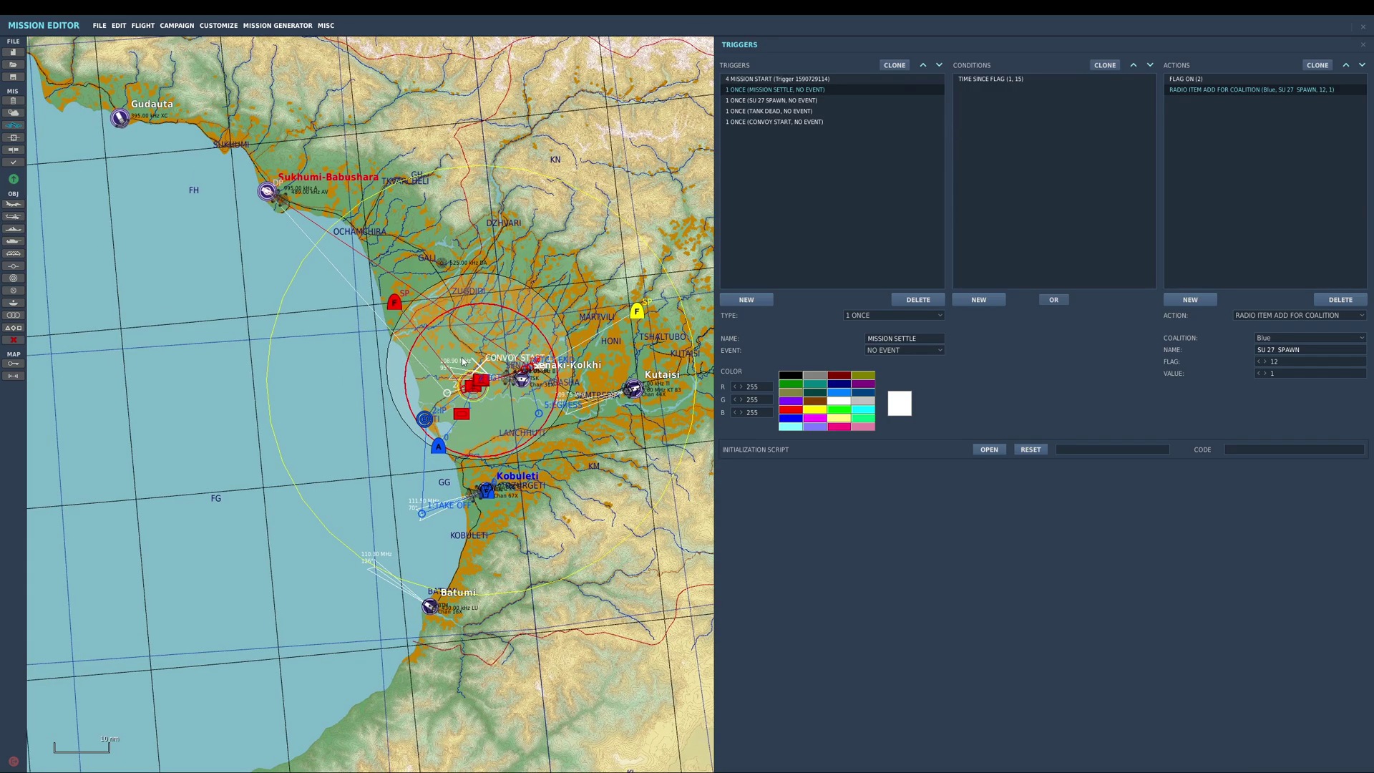
click(100, 26)
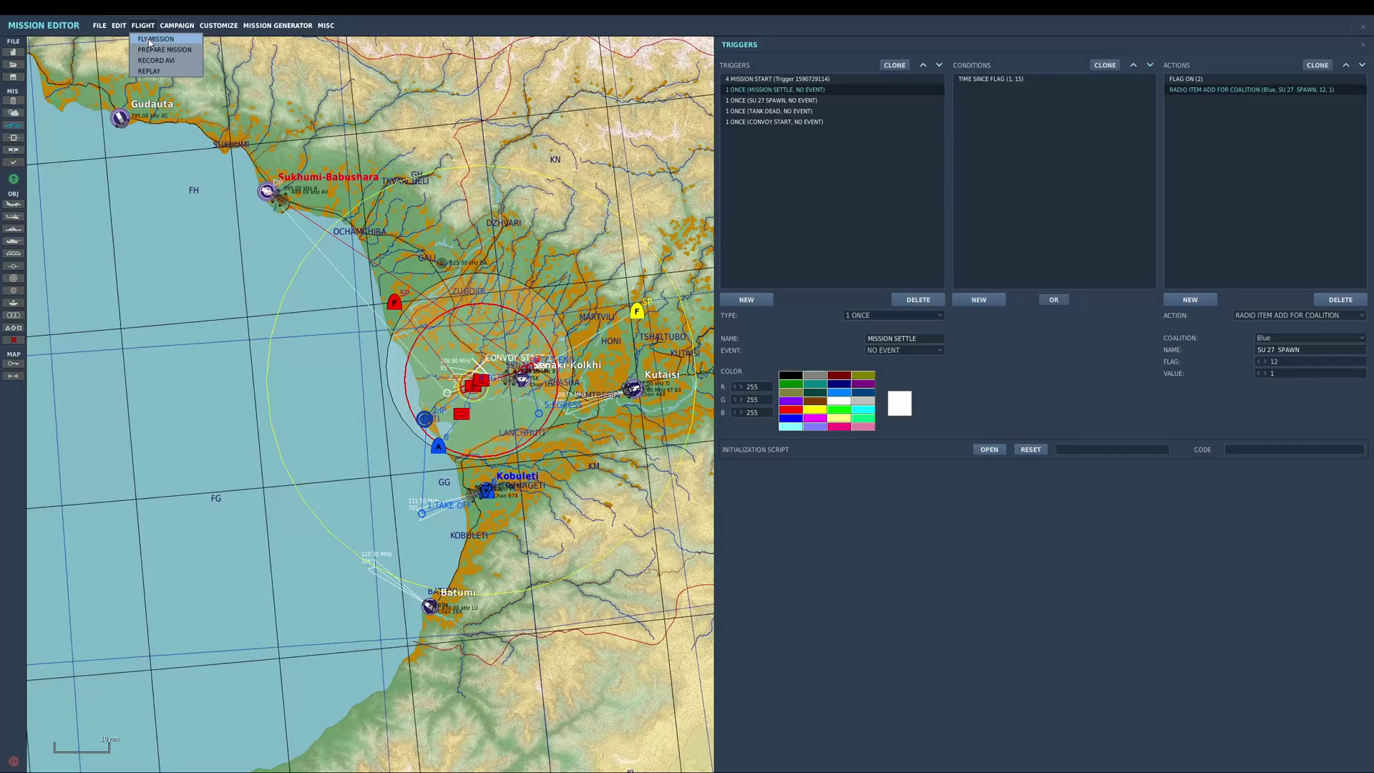
Step: Save the mission as example mission.miz, then launch it with Fly Mission
click(150, 40)
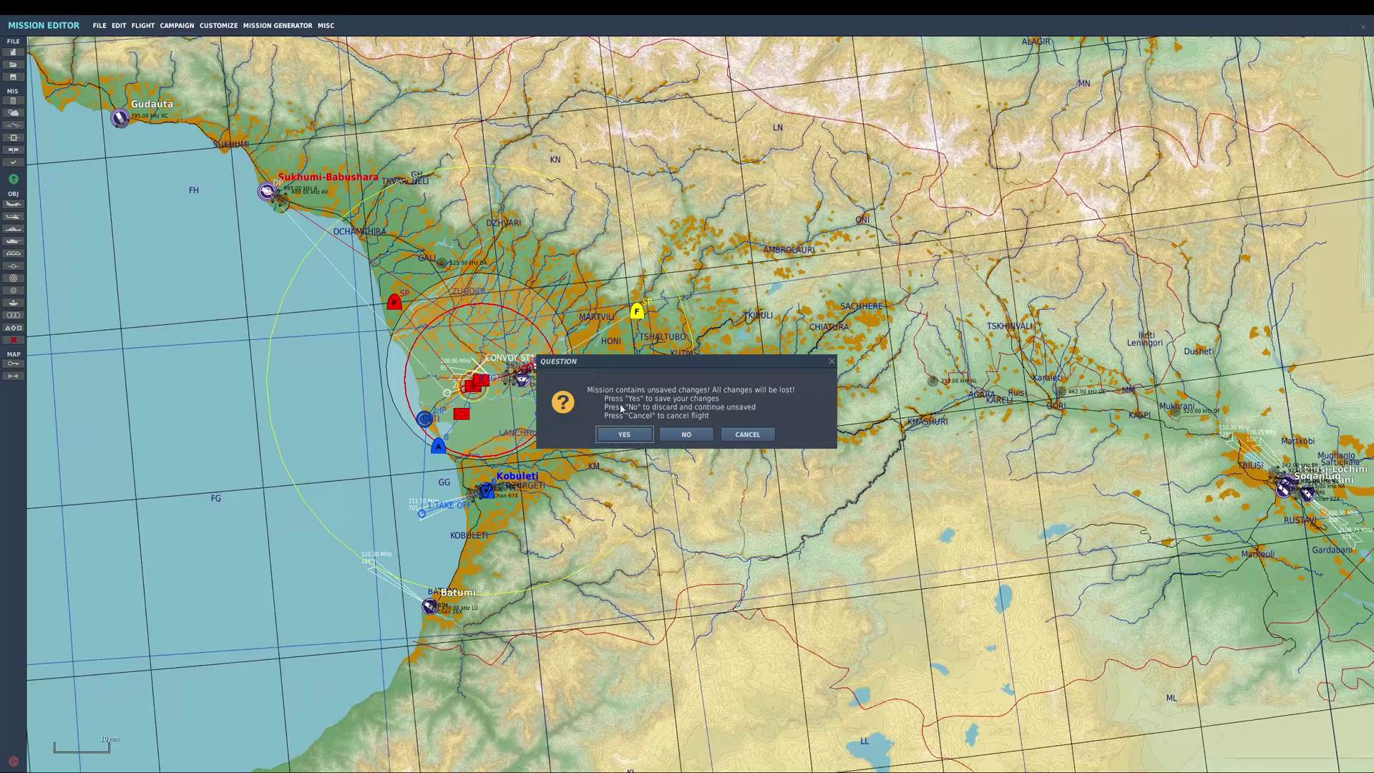
click(747, 435)
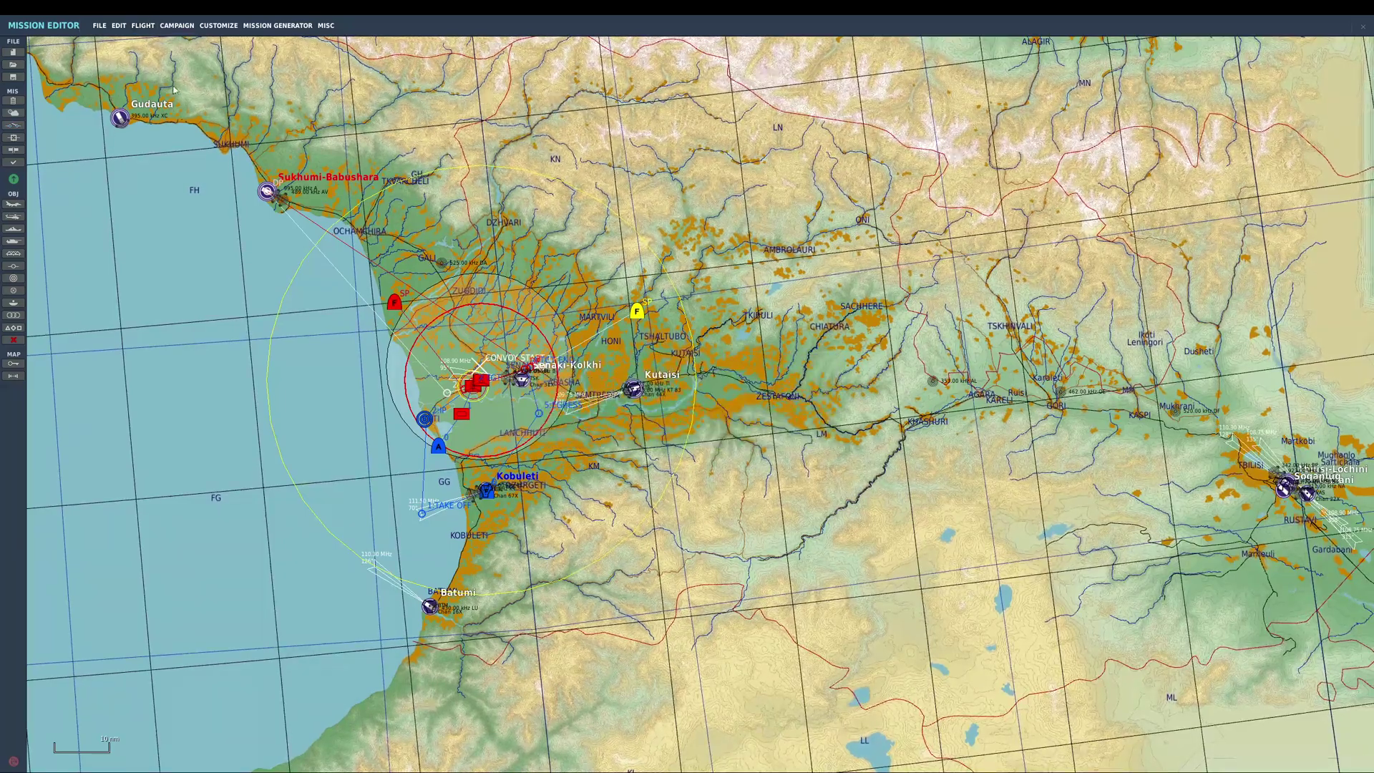
click(99, 25)
click(109, 75)
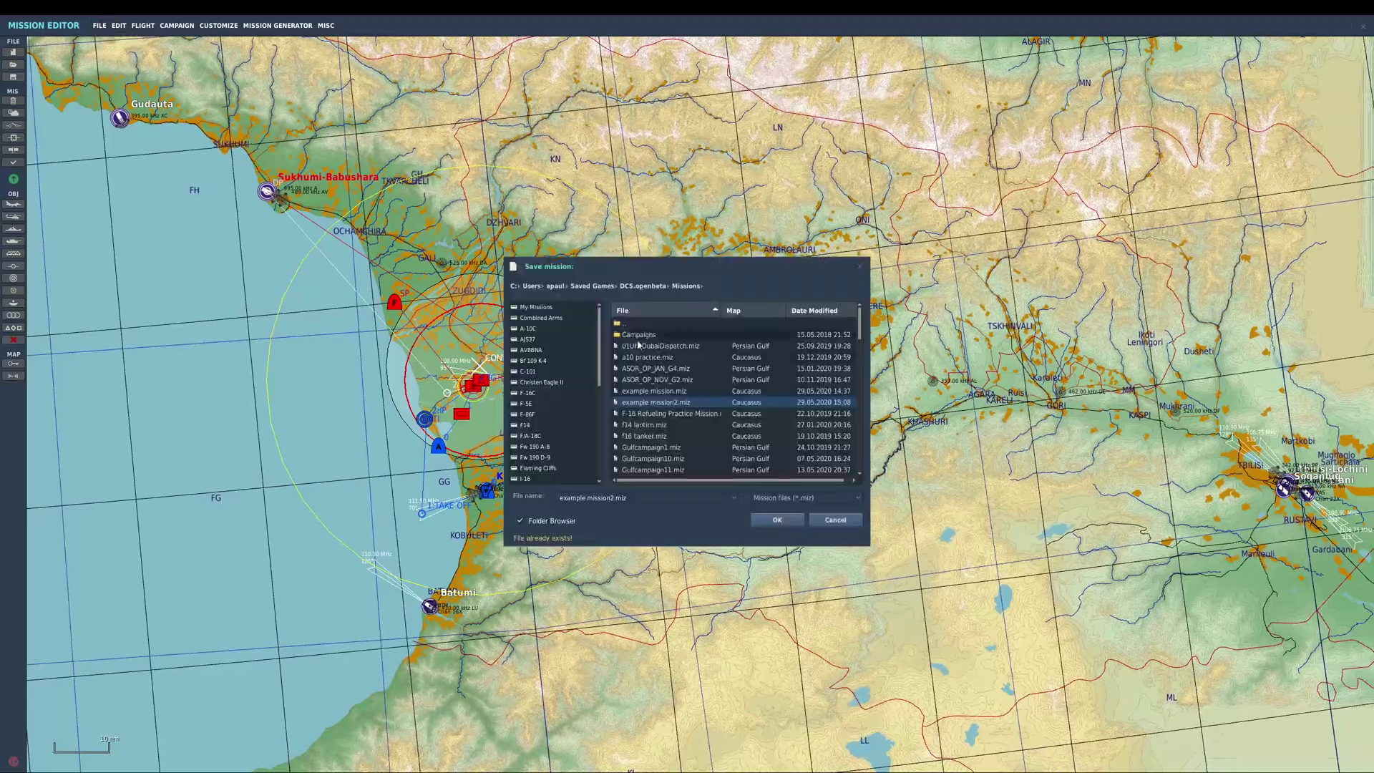
click(613, 498)
key(BackSpace)
key(Return)
key(Return)
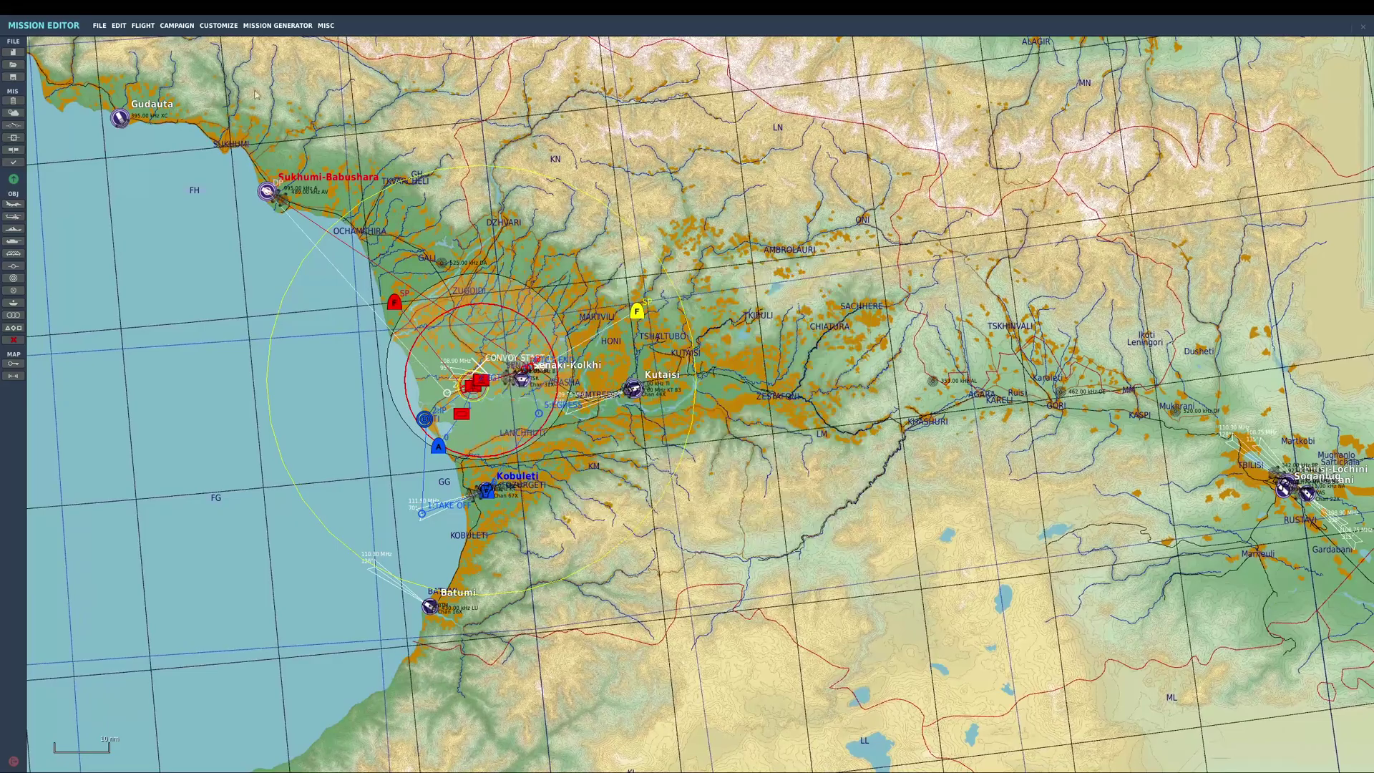
click(144, 26)
click(153, 36)
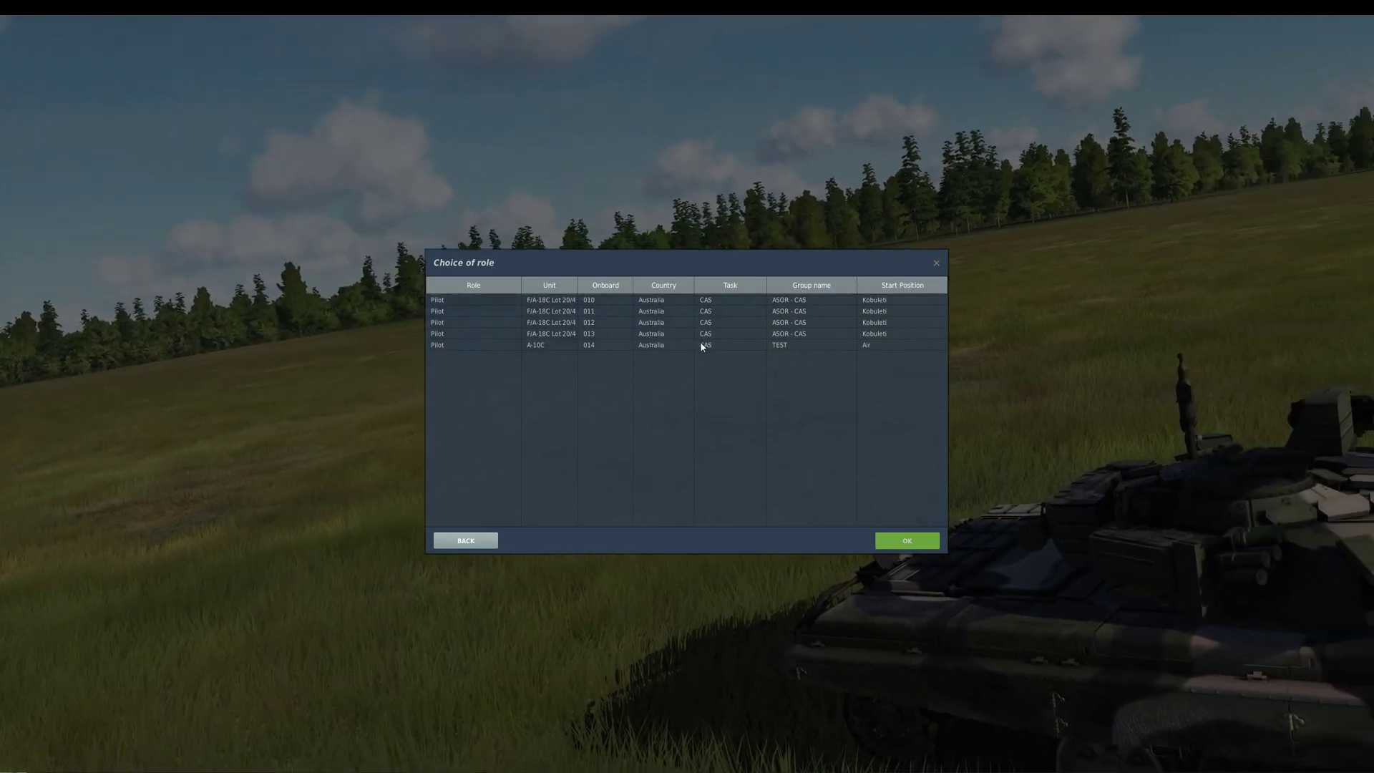
Step: Take the A-10C pilot slot and close the briefing to enter the cockpit
click(700, 345)
click(906, 540)
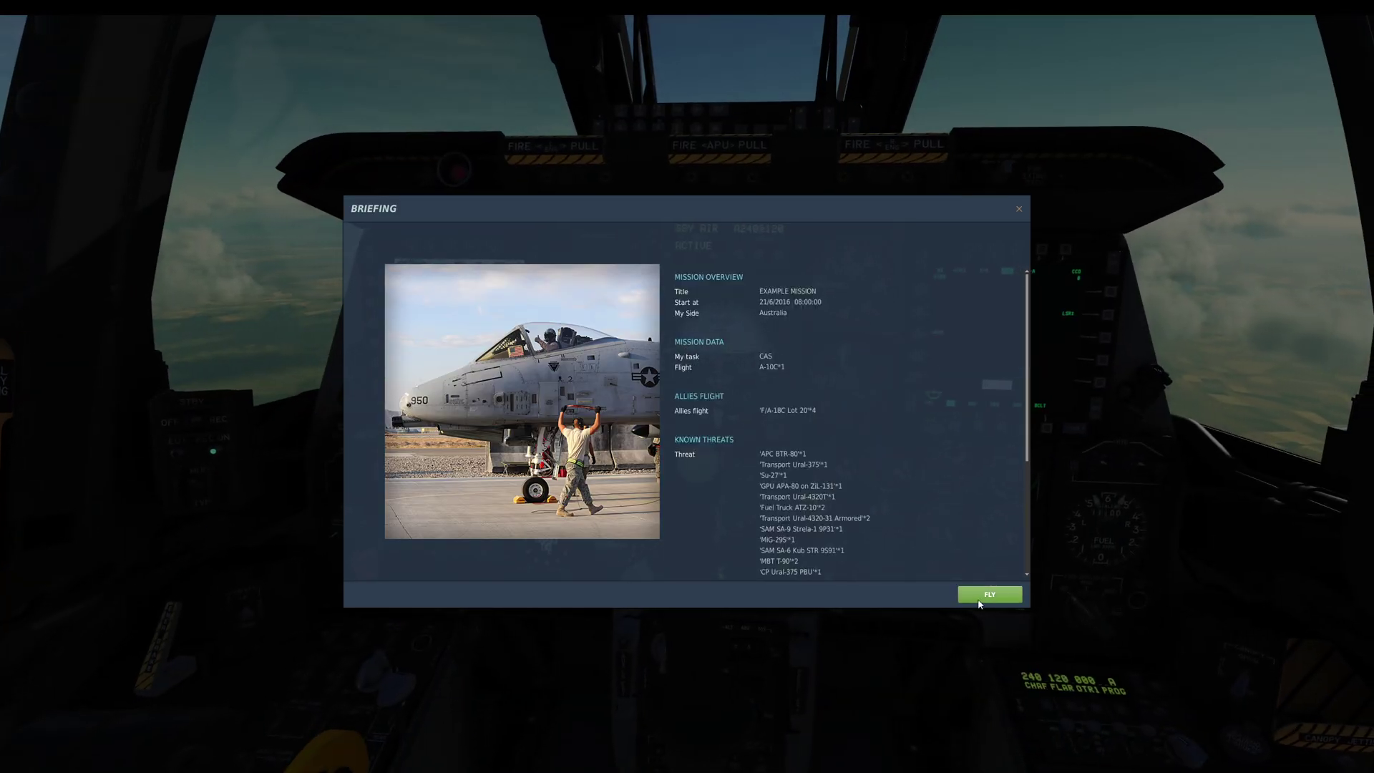
click(985, 593)
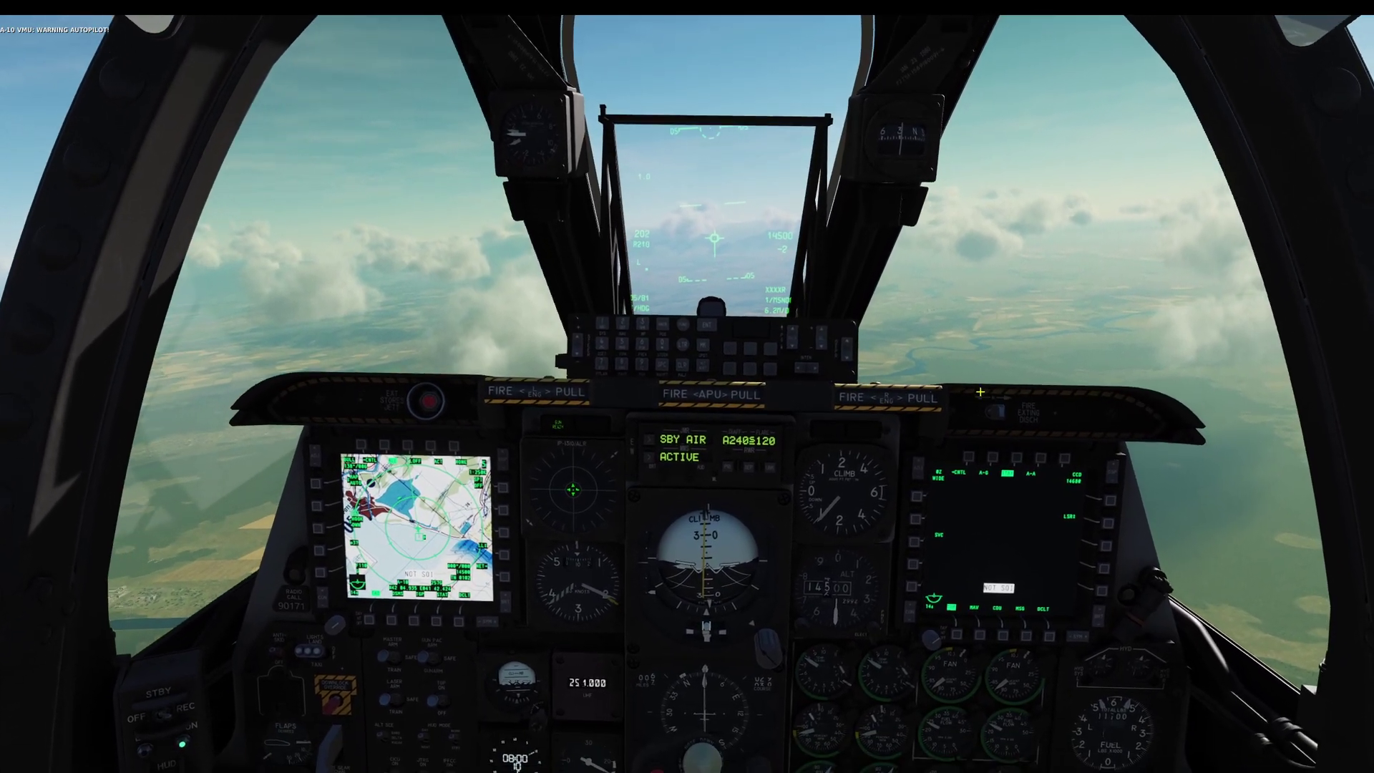
Step: View the theatre map showing the A-10C beside the MBT T-90 near Kolkhi
key(F10)
scroll(766, 222, down, 4)
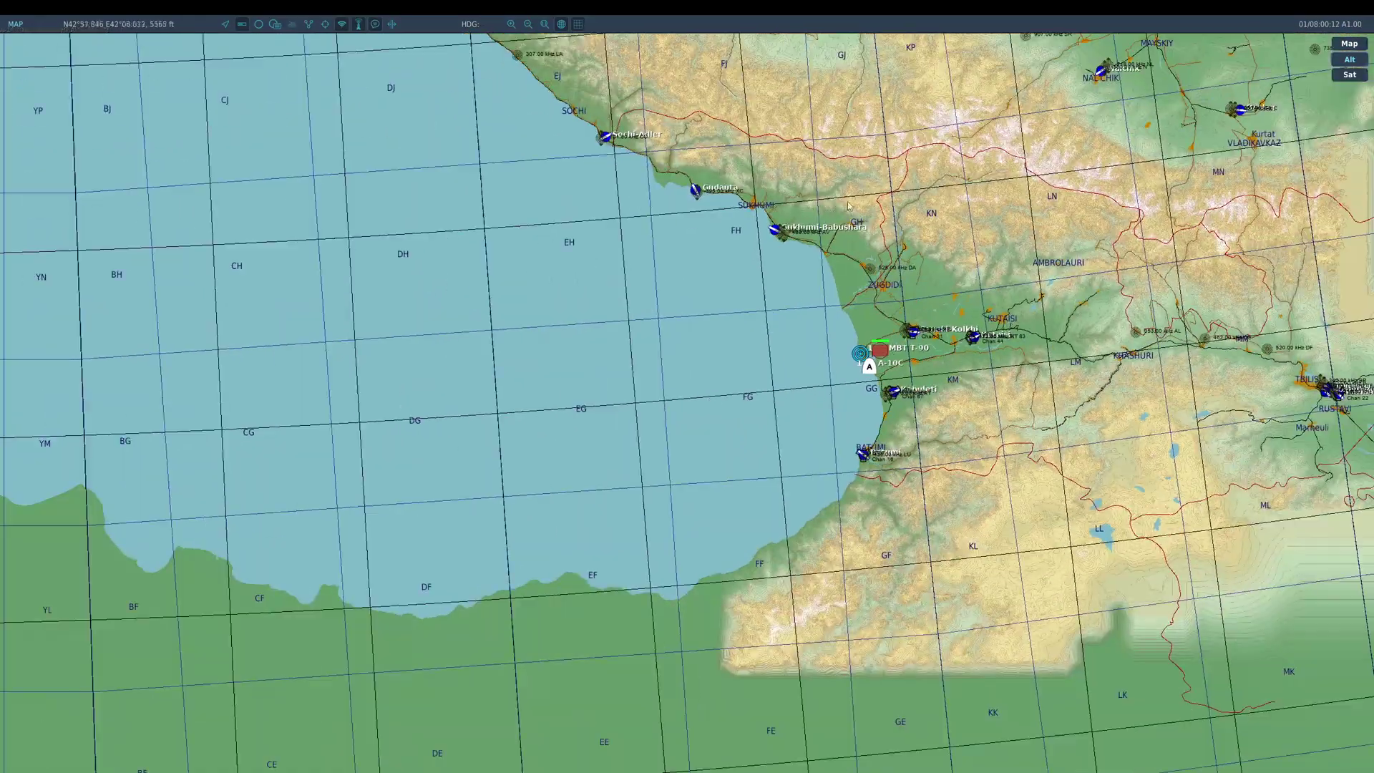
scroll(988, 322, up, 2)
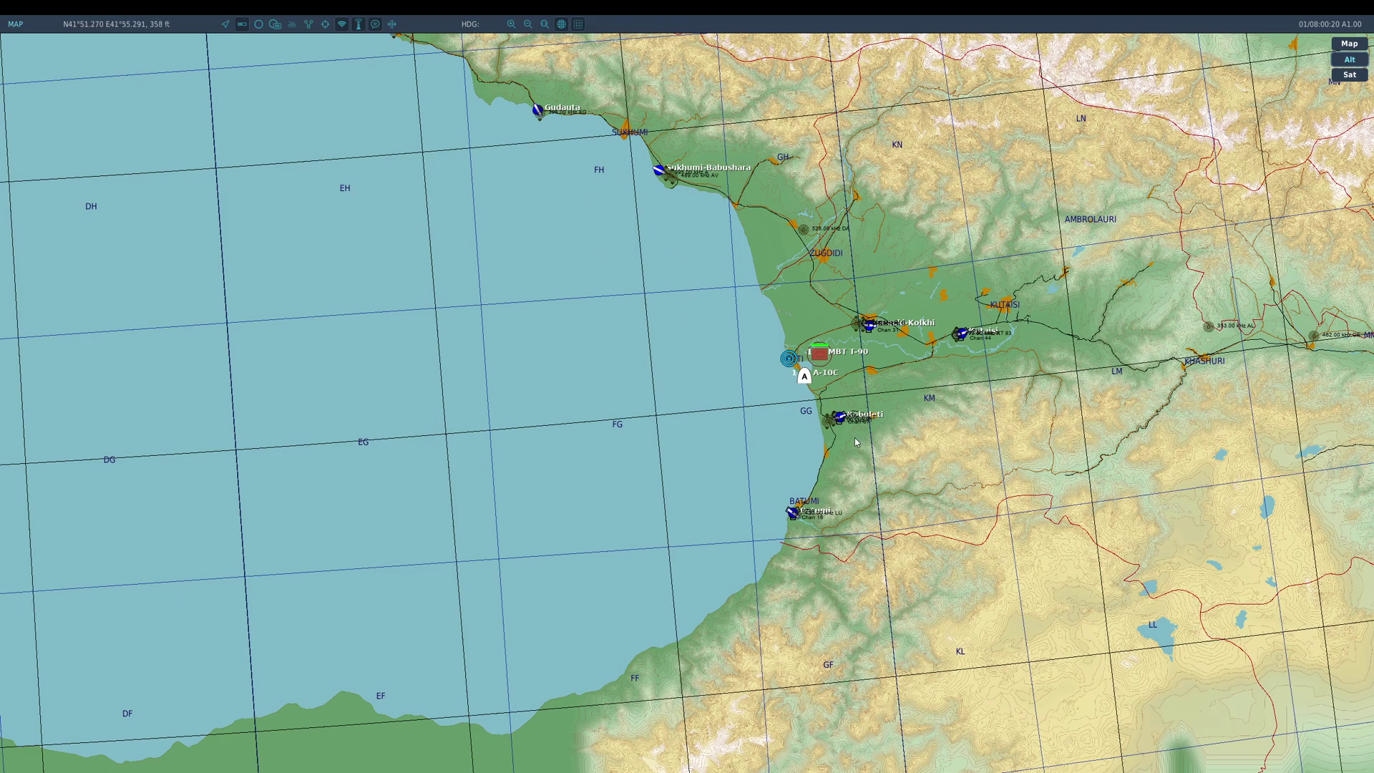
Step: Call SU 27 SPAWN from the radio Other submenu and check the map for the Su-27
key(F1)
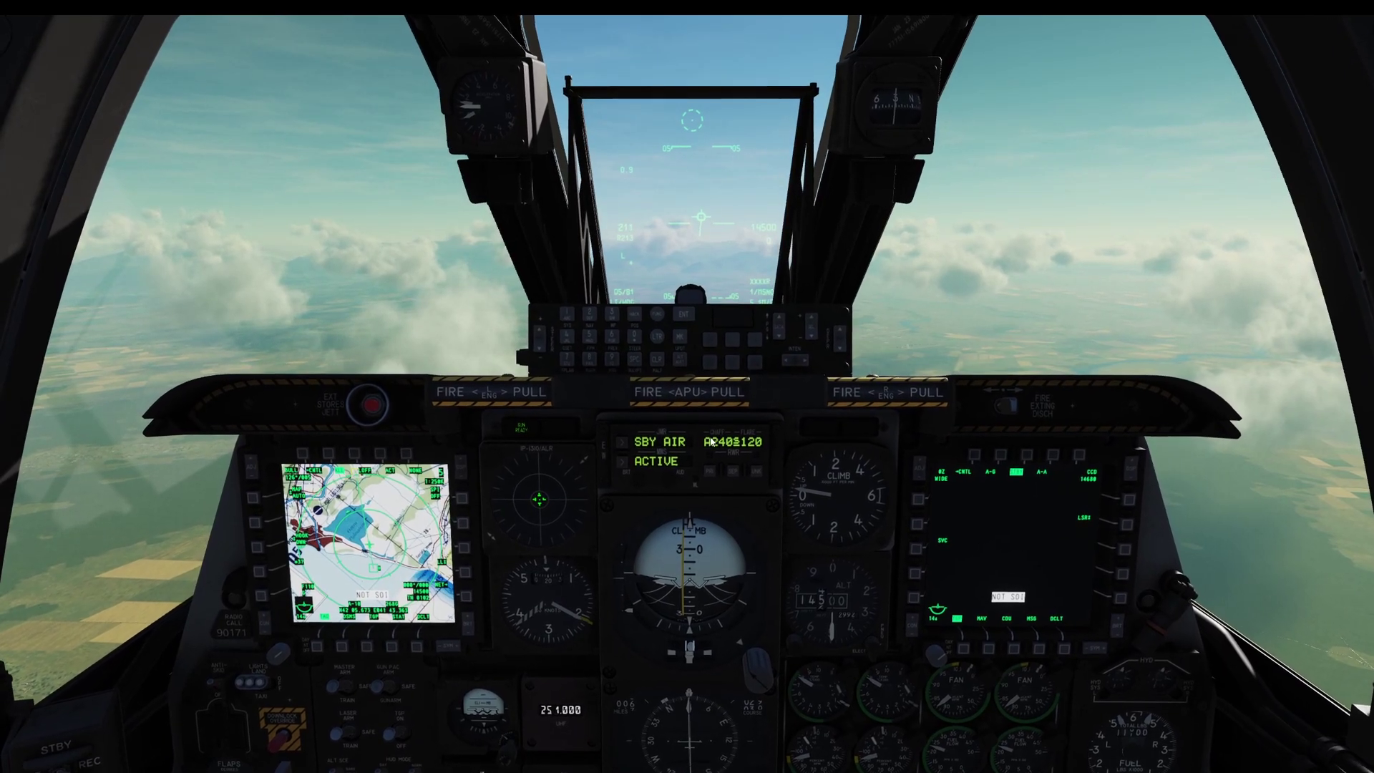
key(backslash)
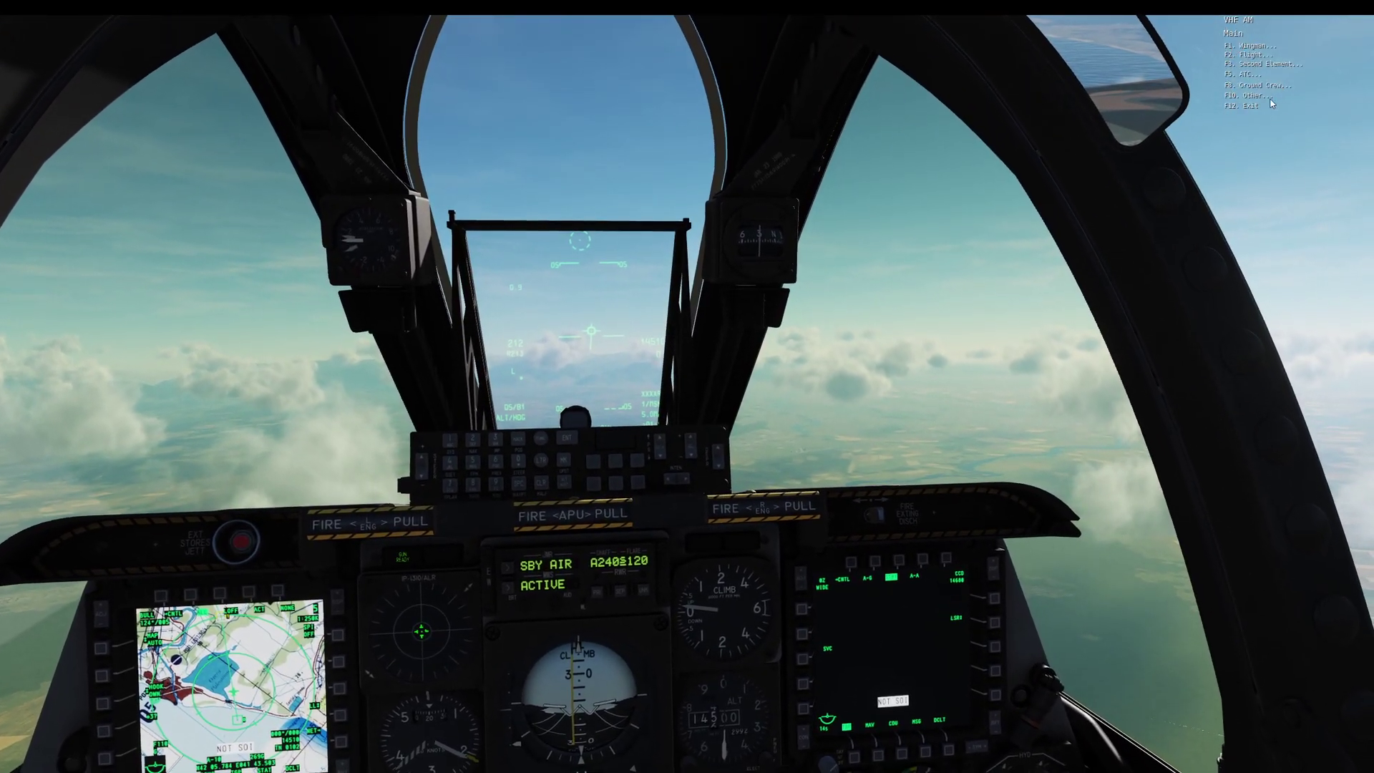
click(1248, 95)
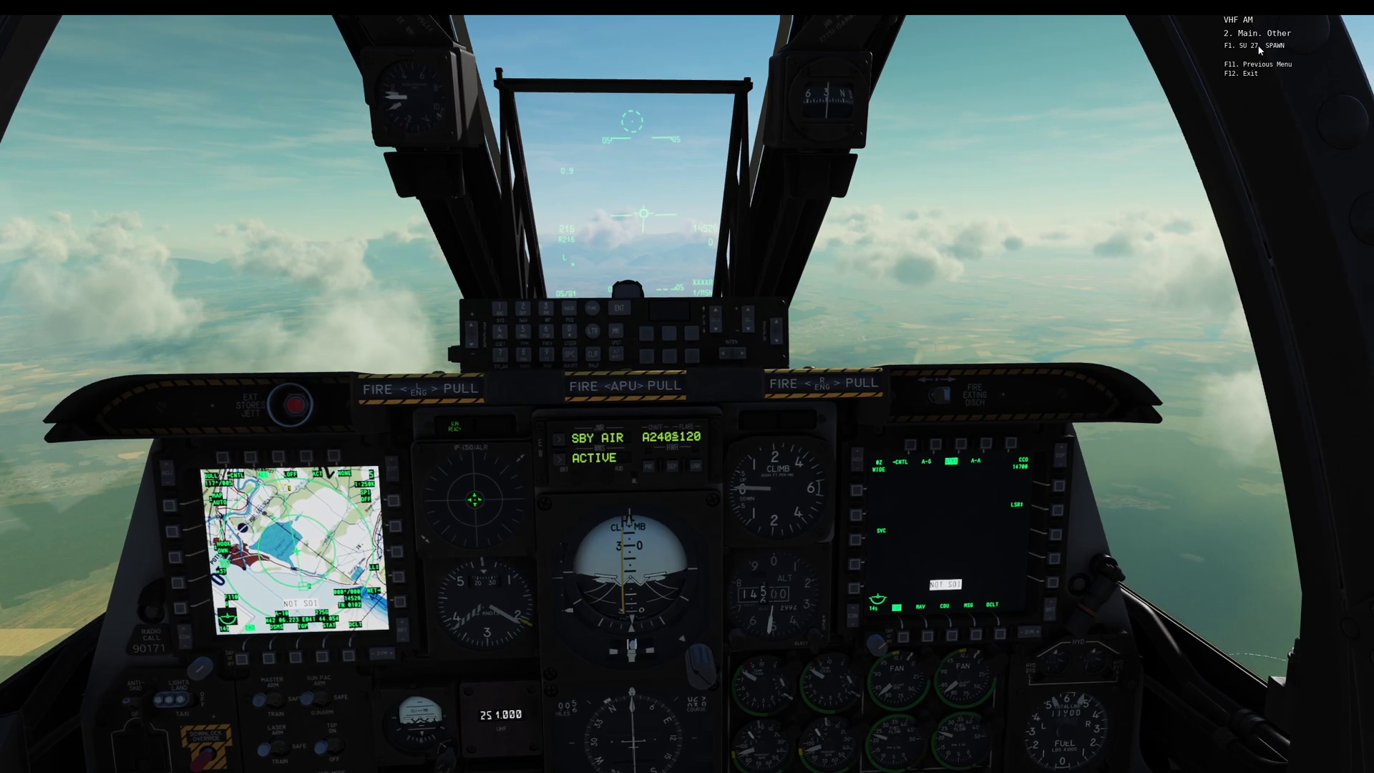
key(F1)
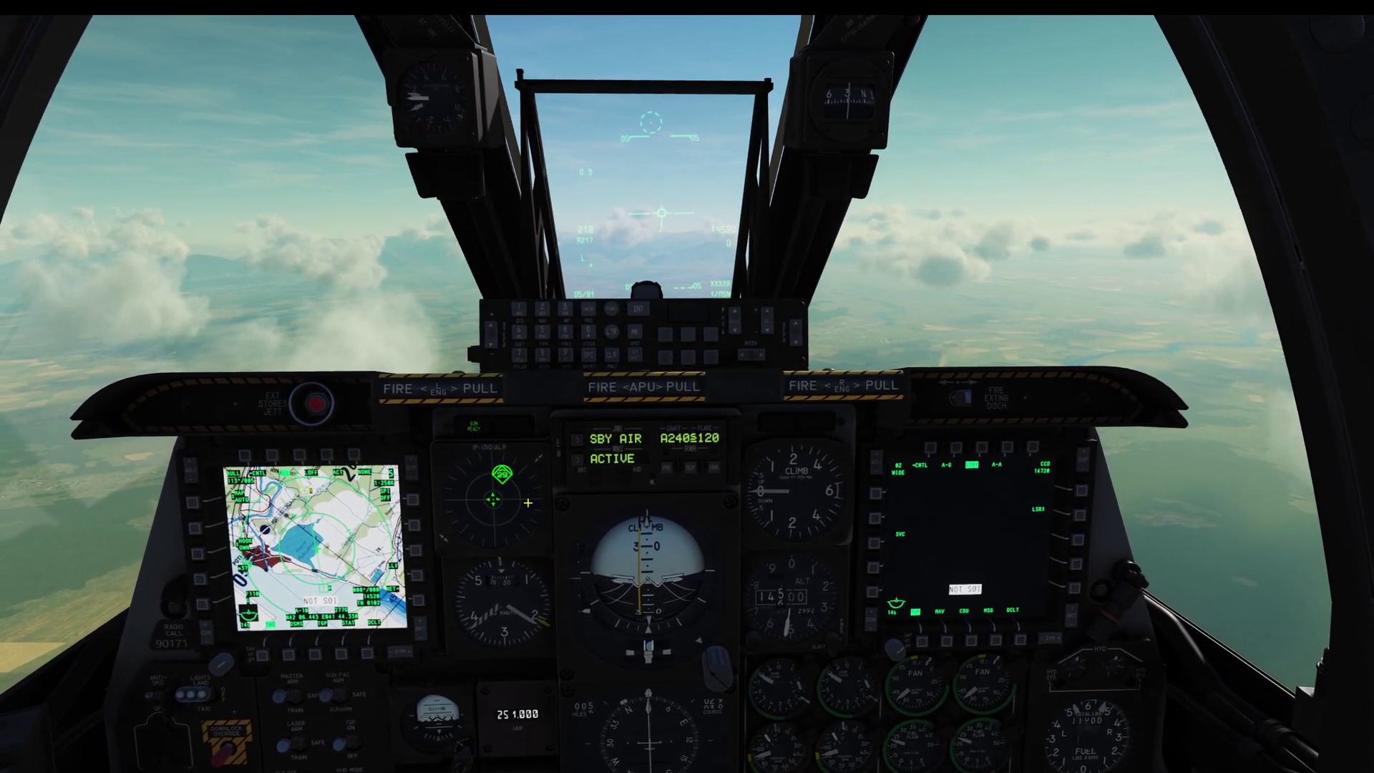
key(F10)
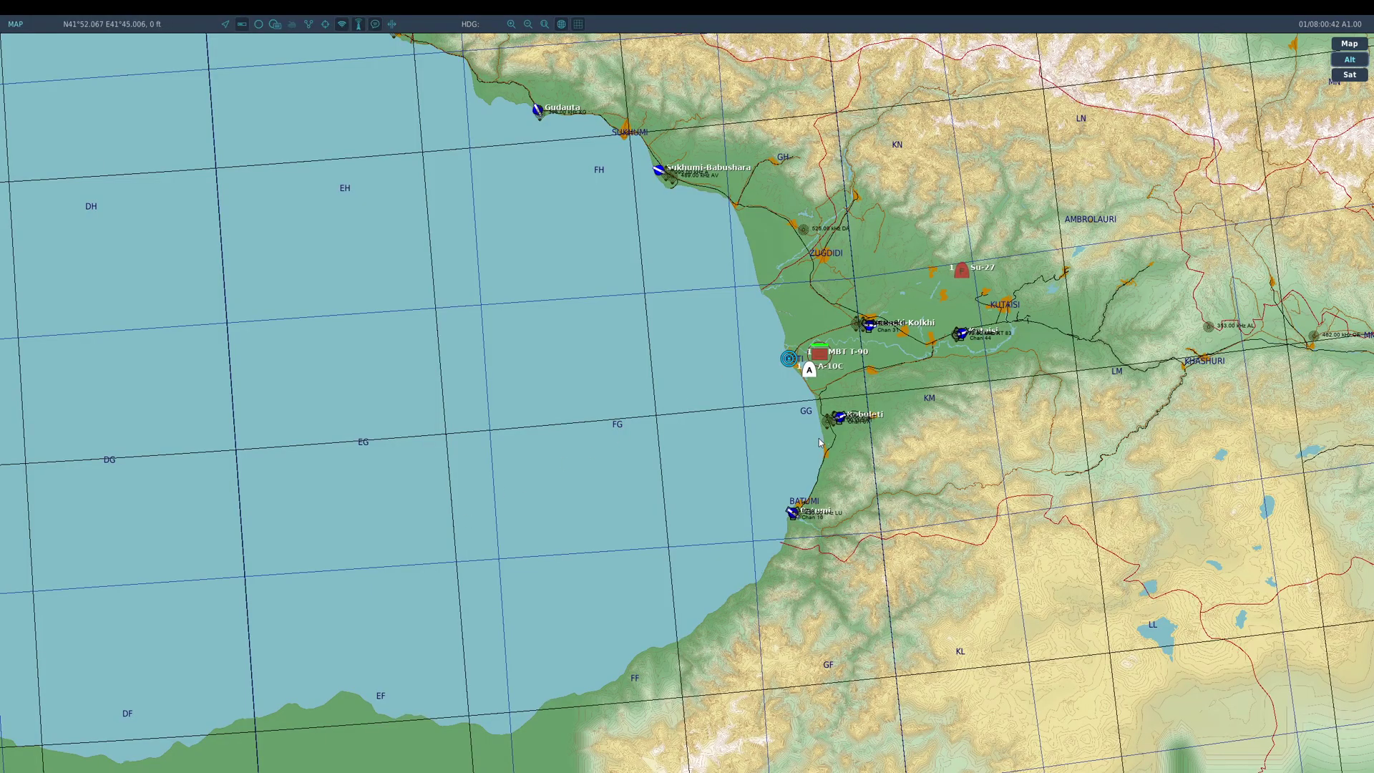
key(F1)
Step: Recheck SU 27 SPAWN in the radio Other submenu, then quit the flight
key(backslash)
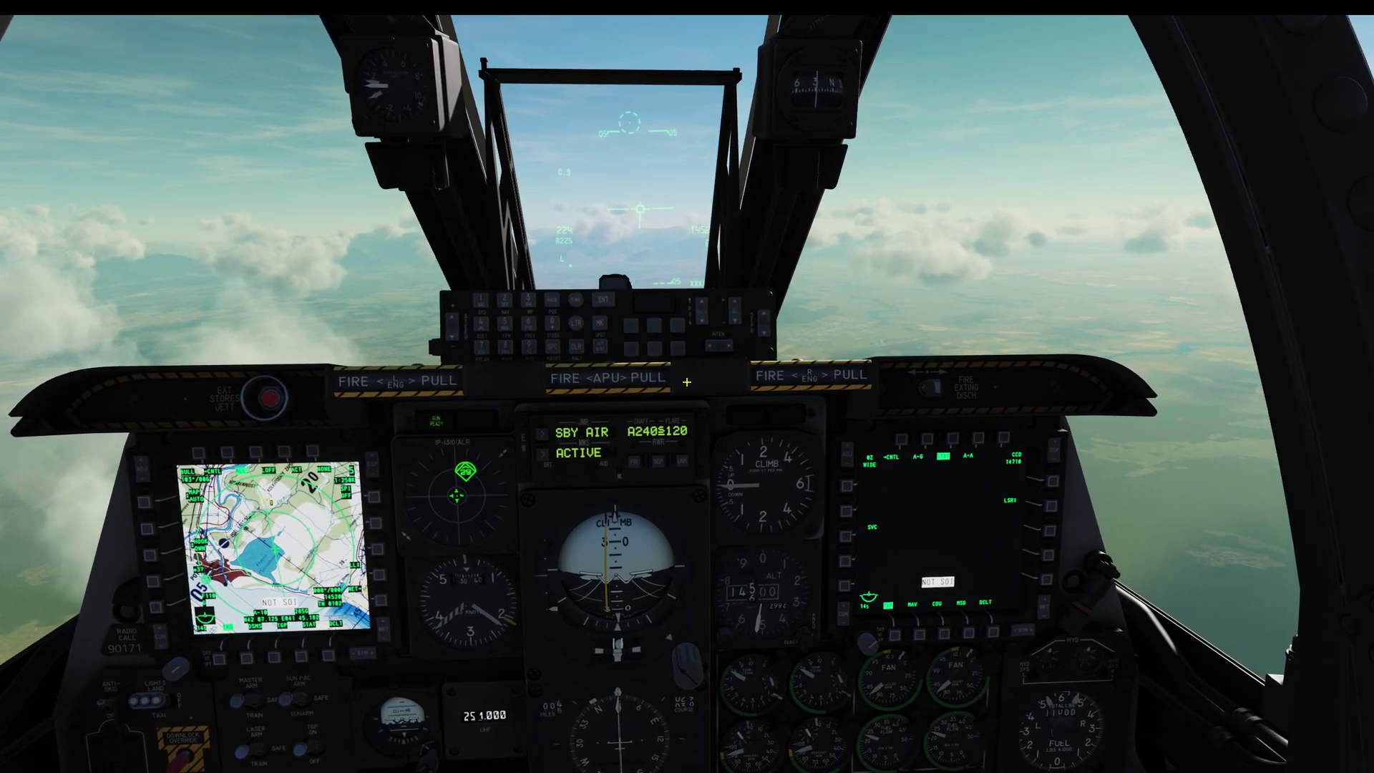
key(backslash)
key(F10)
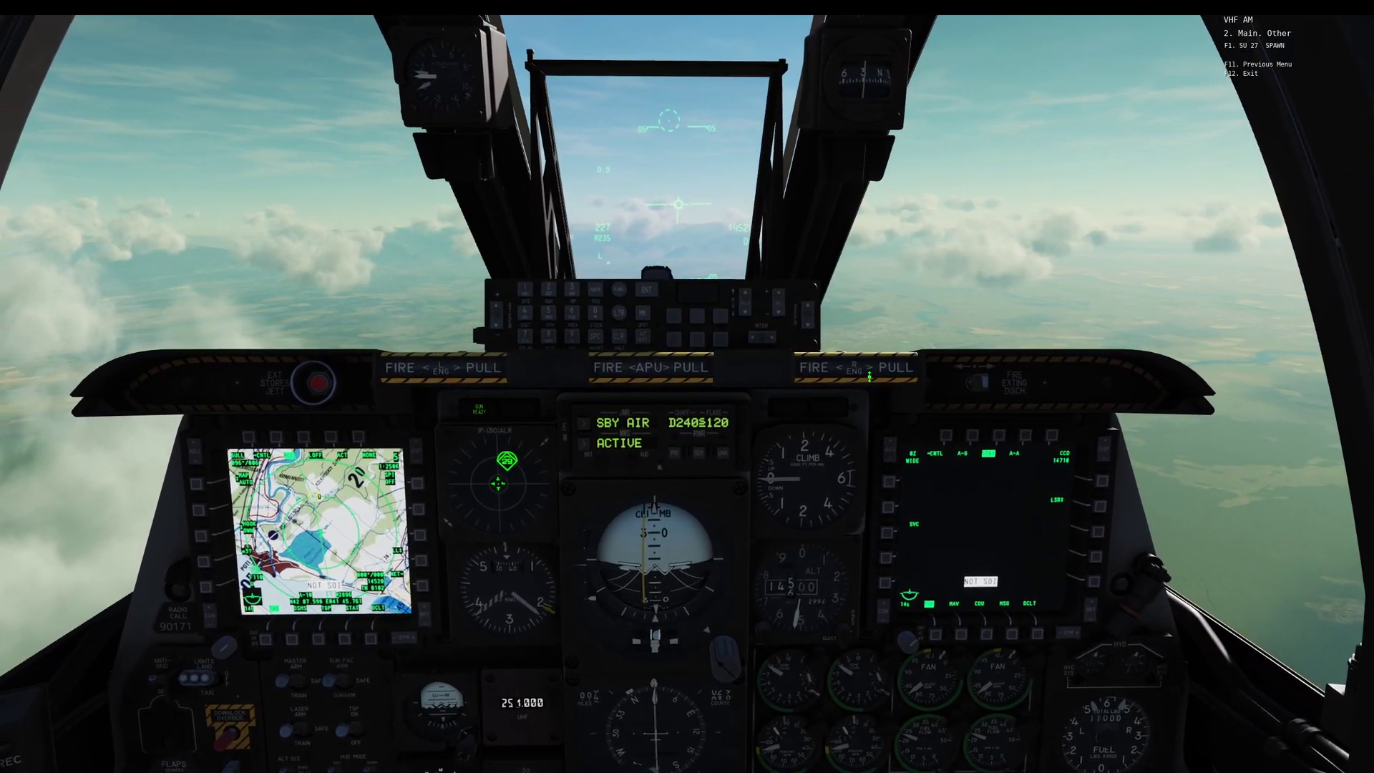
key(Escape)
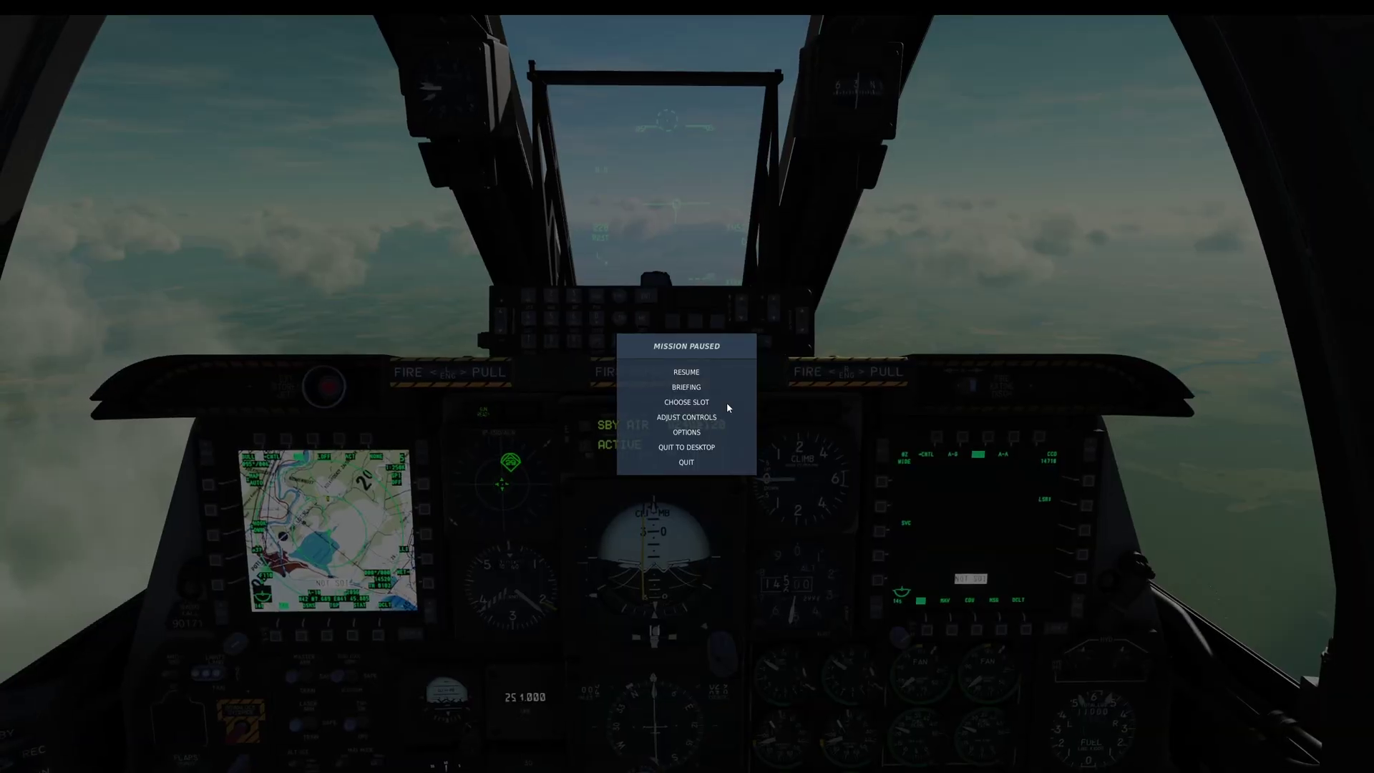
key(Escape)
key(backslash)
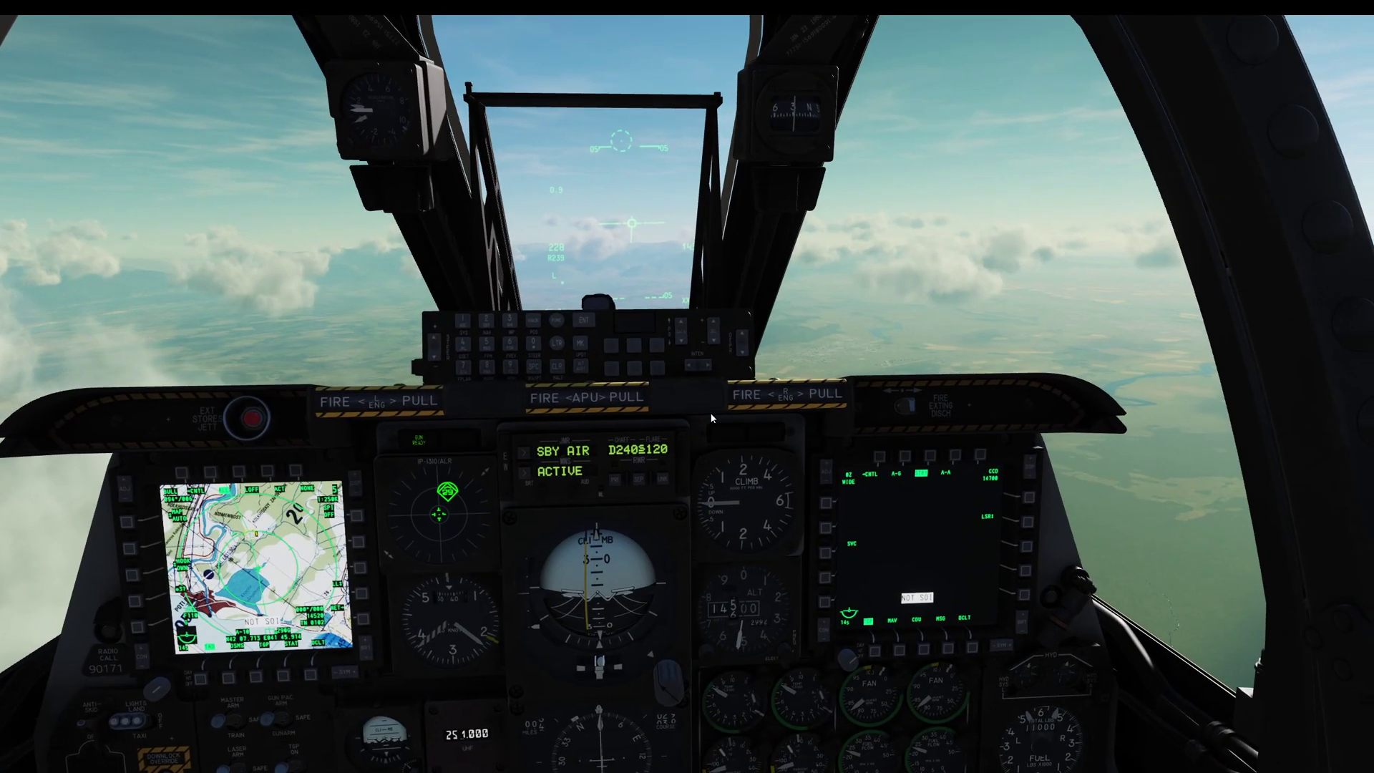
key(F10)
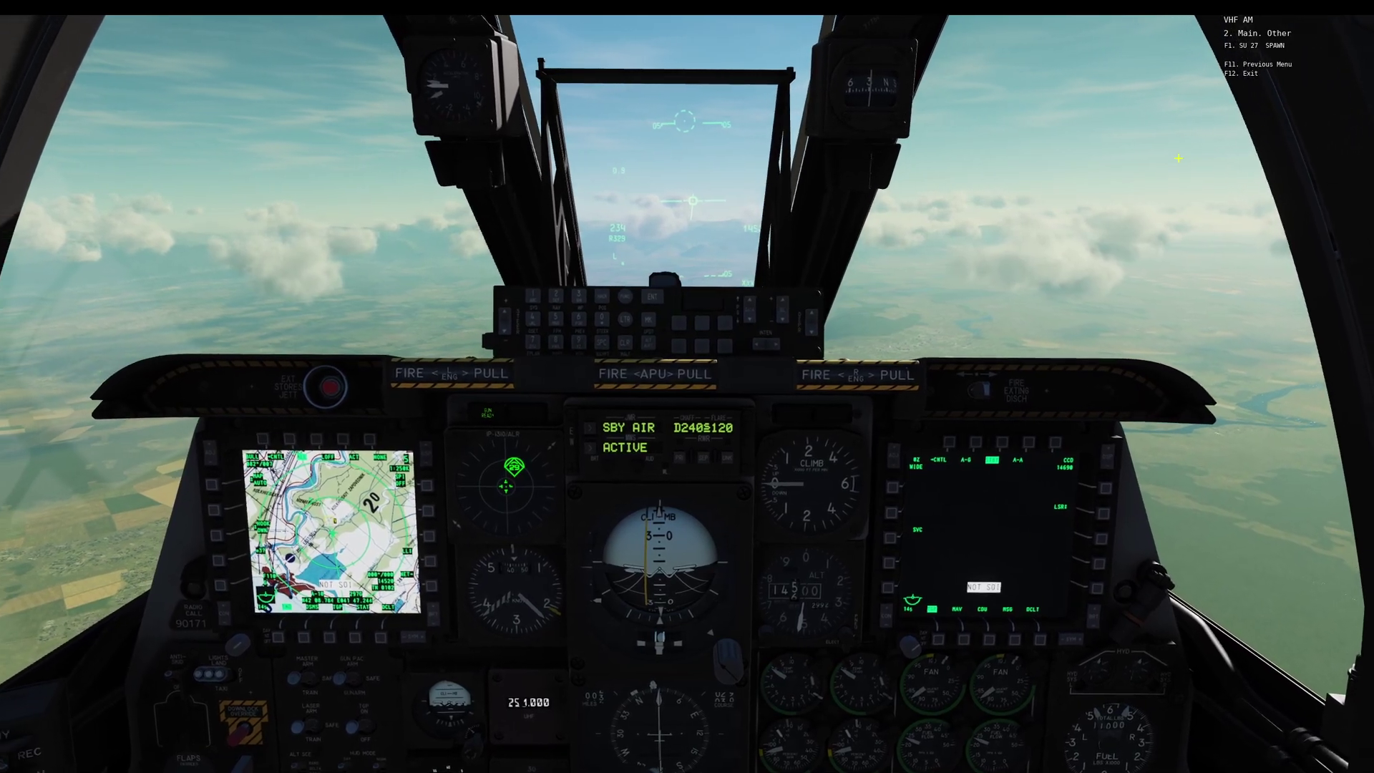
key(Escape)
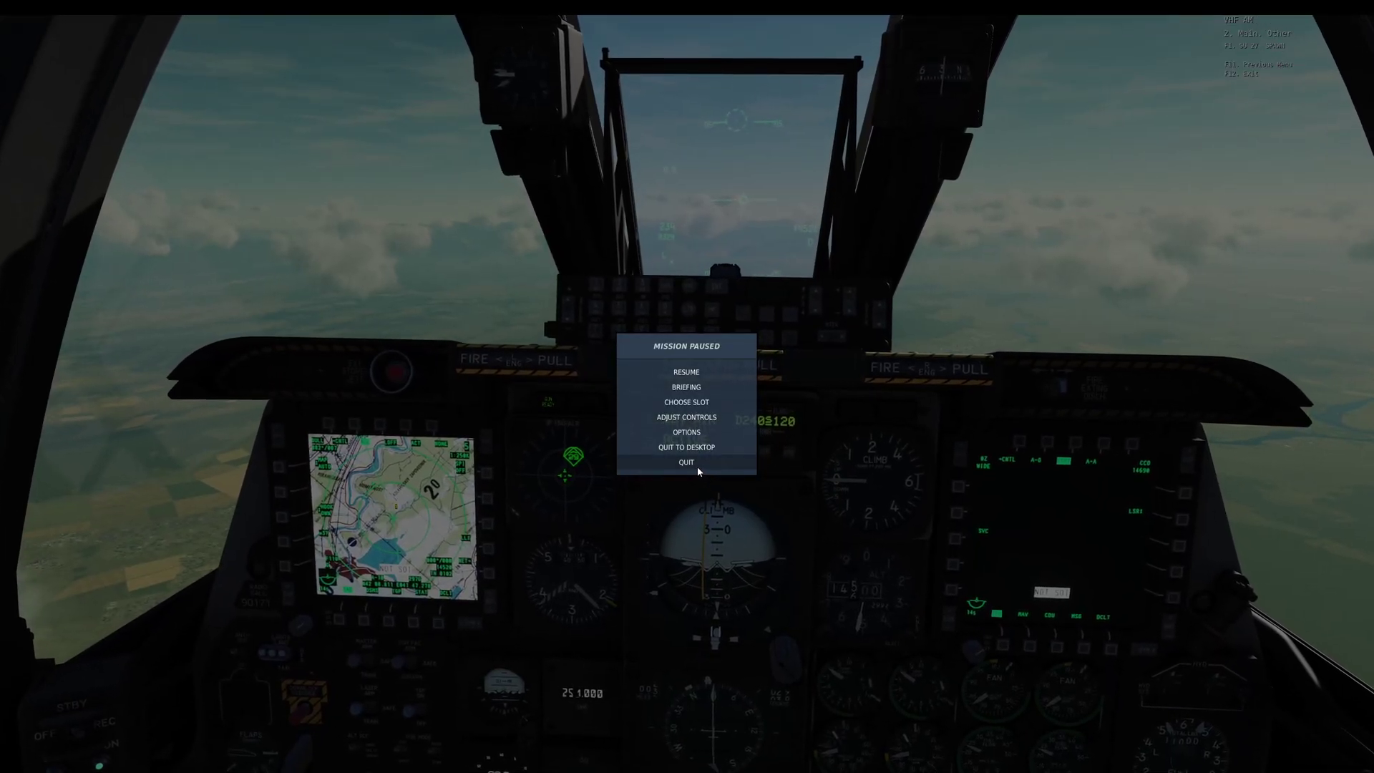
key(Escape)
Step: Return to the editor and duplicate the MISSION SETTLE trigger's radio item action
click(384, 596)
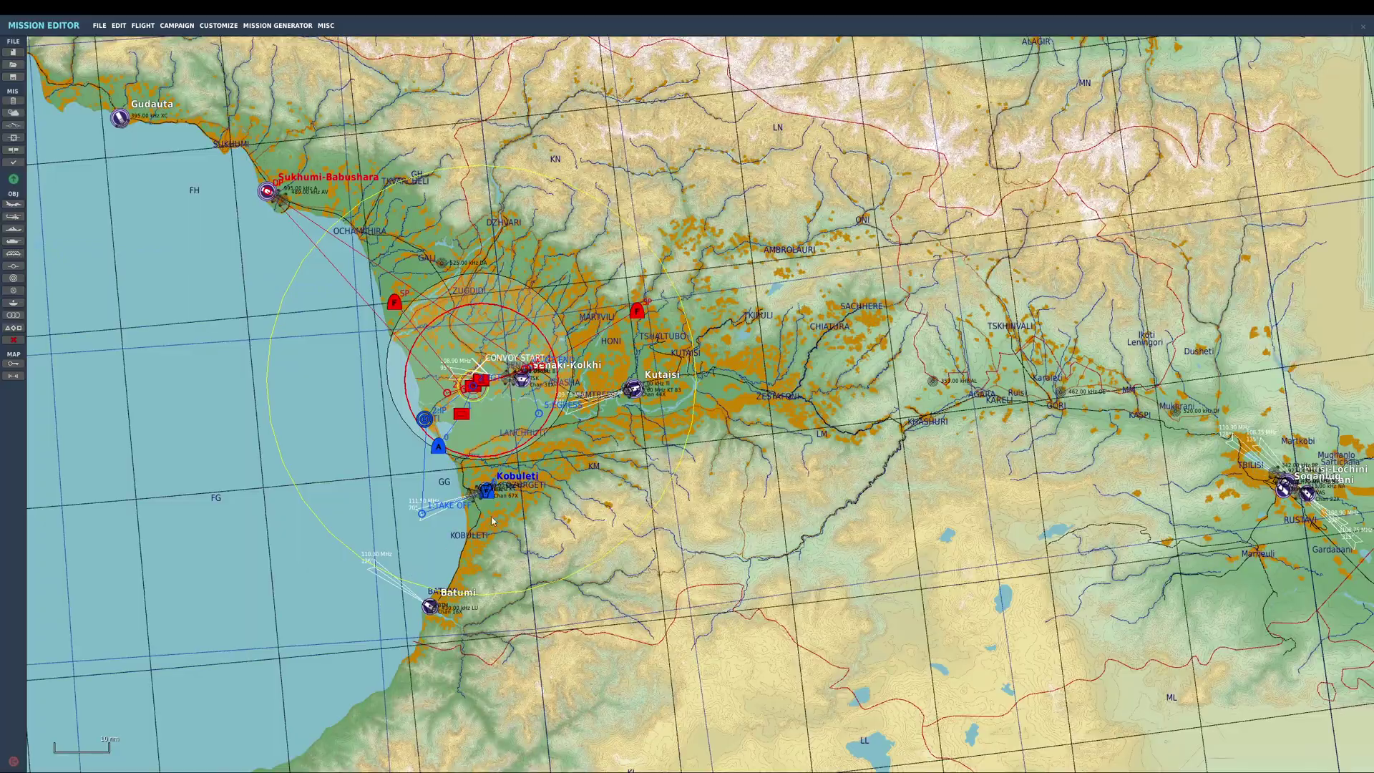
click(13, 125)
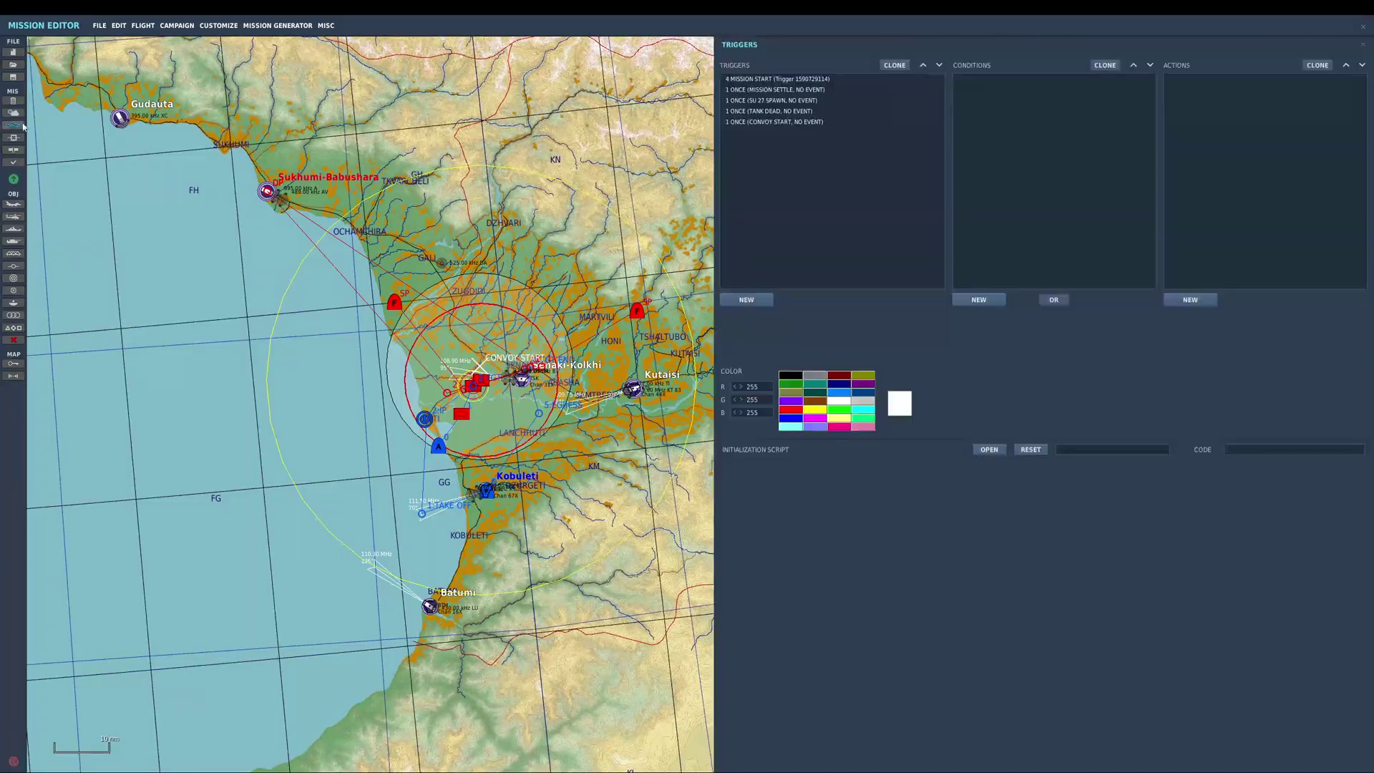
click(810, 90)
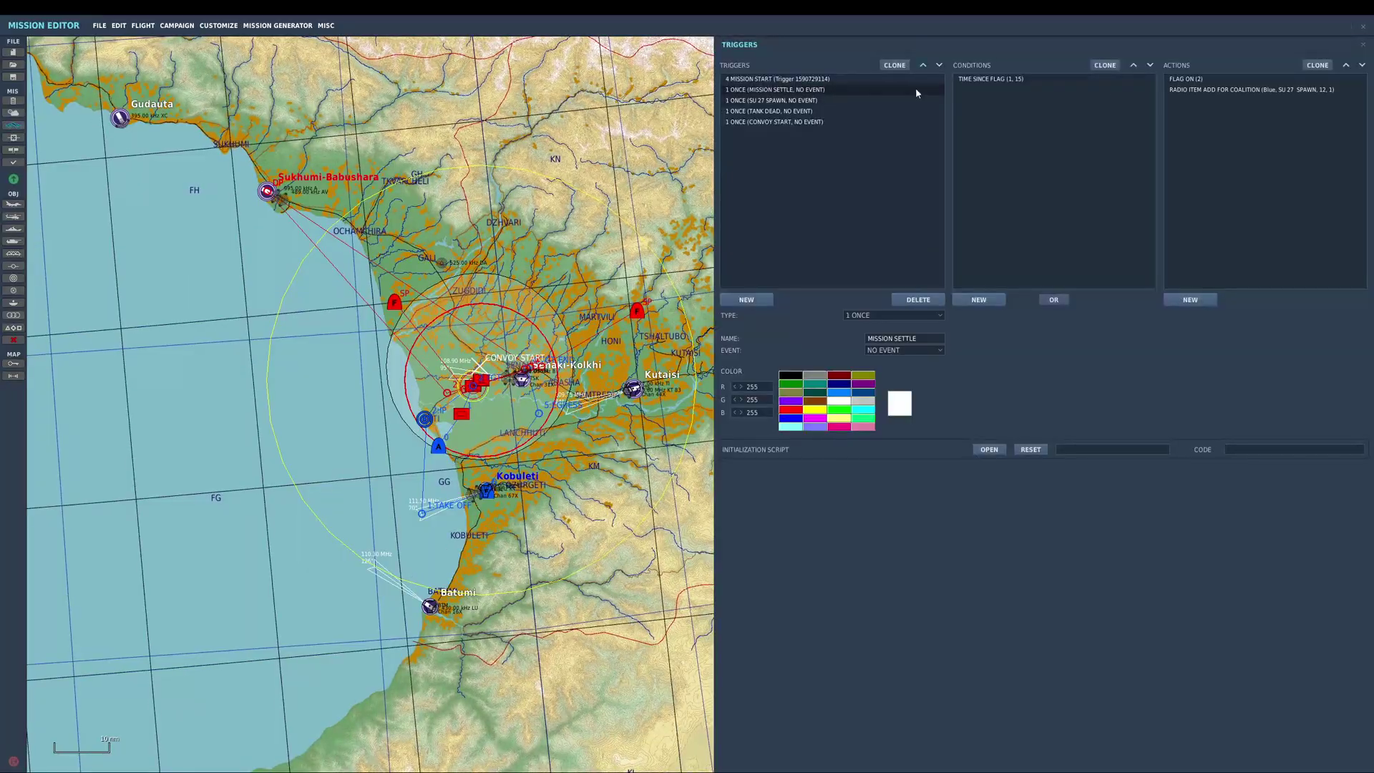
click(1235, 90)
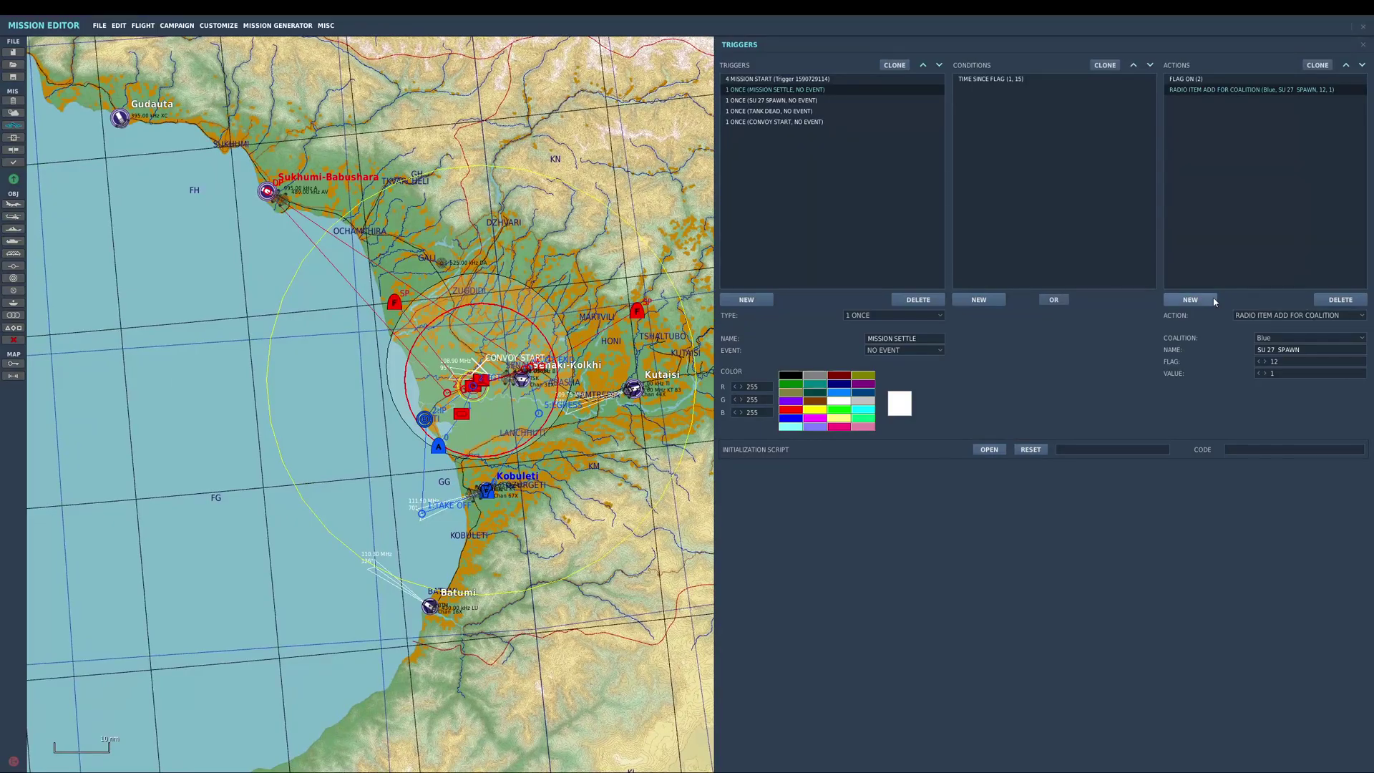
click(1317, 66)
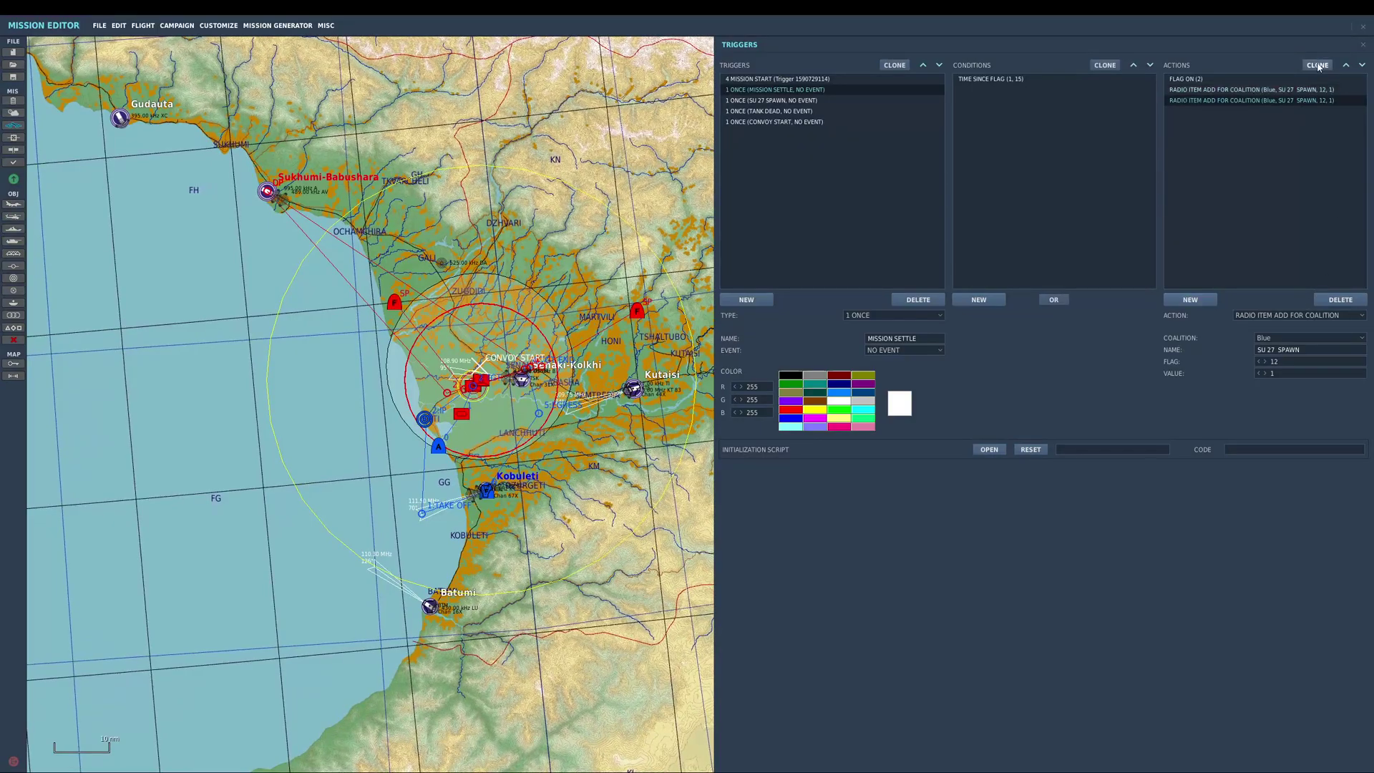
Step: Name the copied radio item MIRAGE SPAWN (flag 13) and clone the SU 27 SPAWN trigger
click(1311, 350)
click(1315, 350)
text(MIRAGE SPAW)
click(782, 102)
click(894, 65)
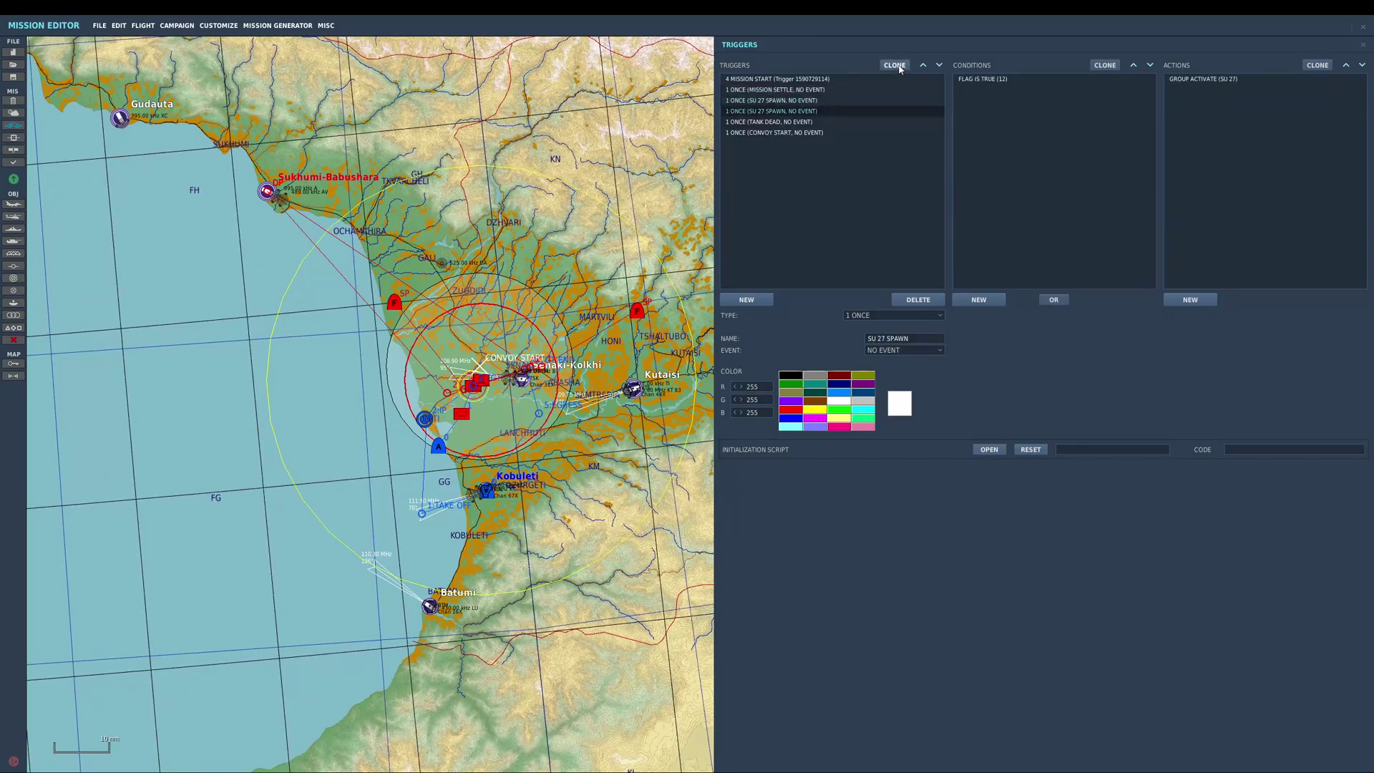
Step: Paste a copy of the SU 27 group, move its final waypoint to Sukhumi, and make it an M-2000C
click(638, 311)
key(ctrl+v)
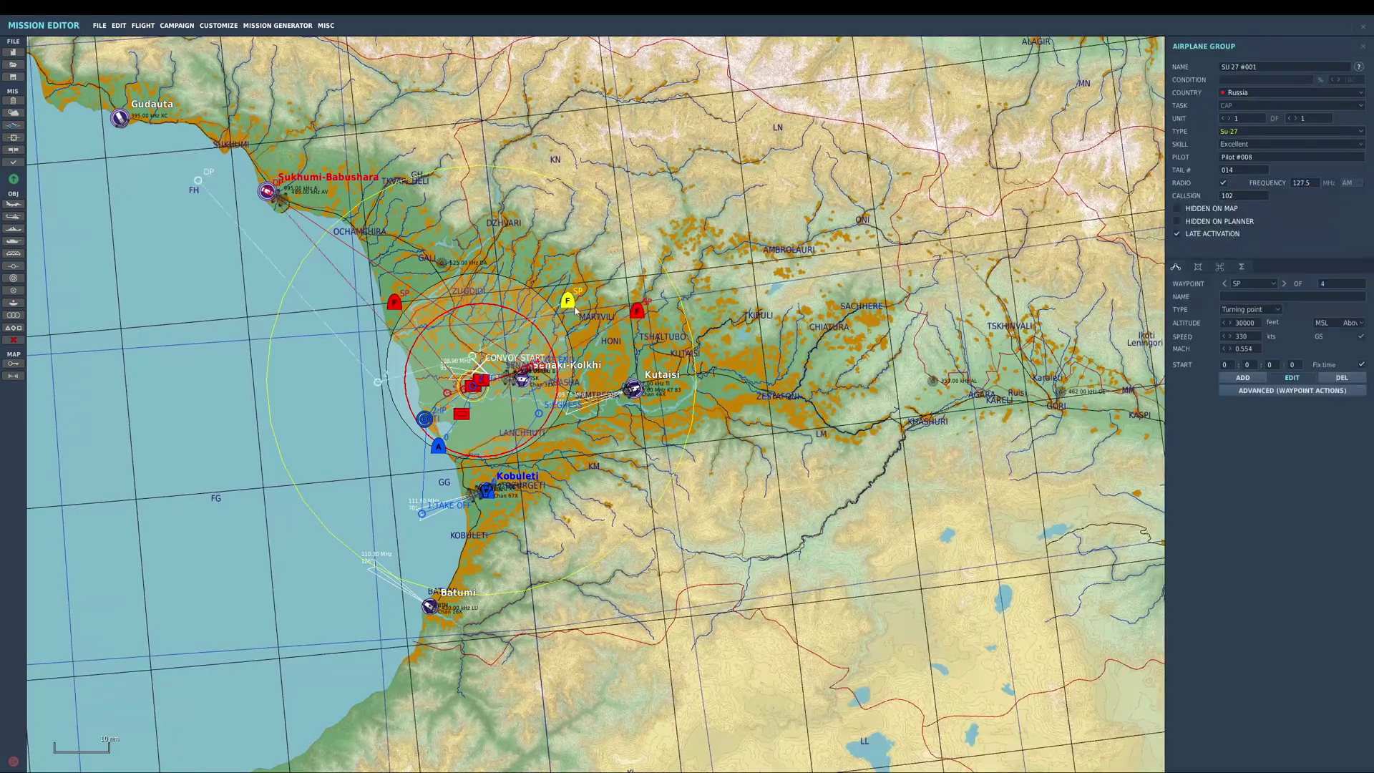
drag(197, 182, 269, 204)
click(465, 416)
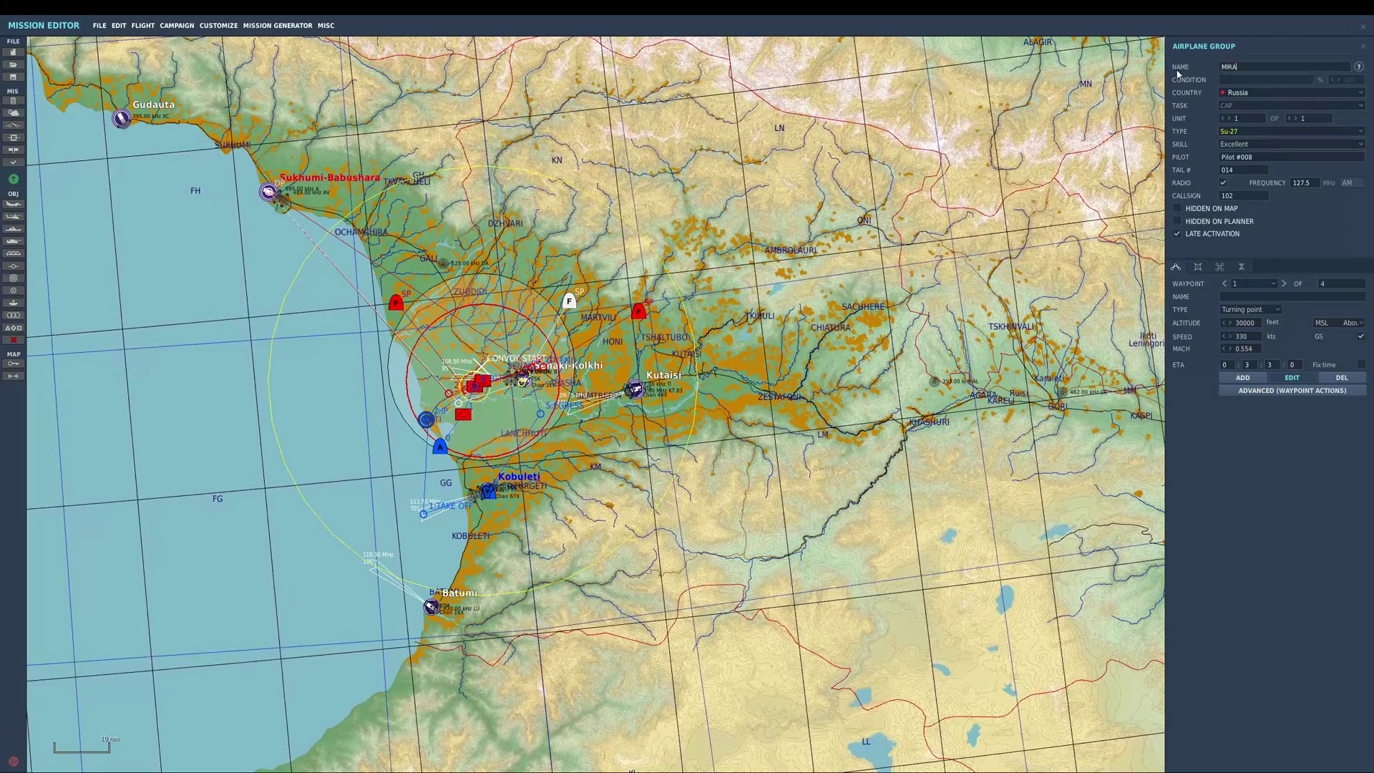
click(1270, 134)
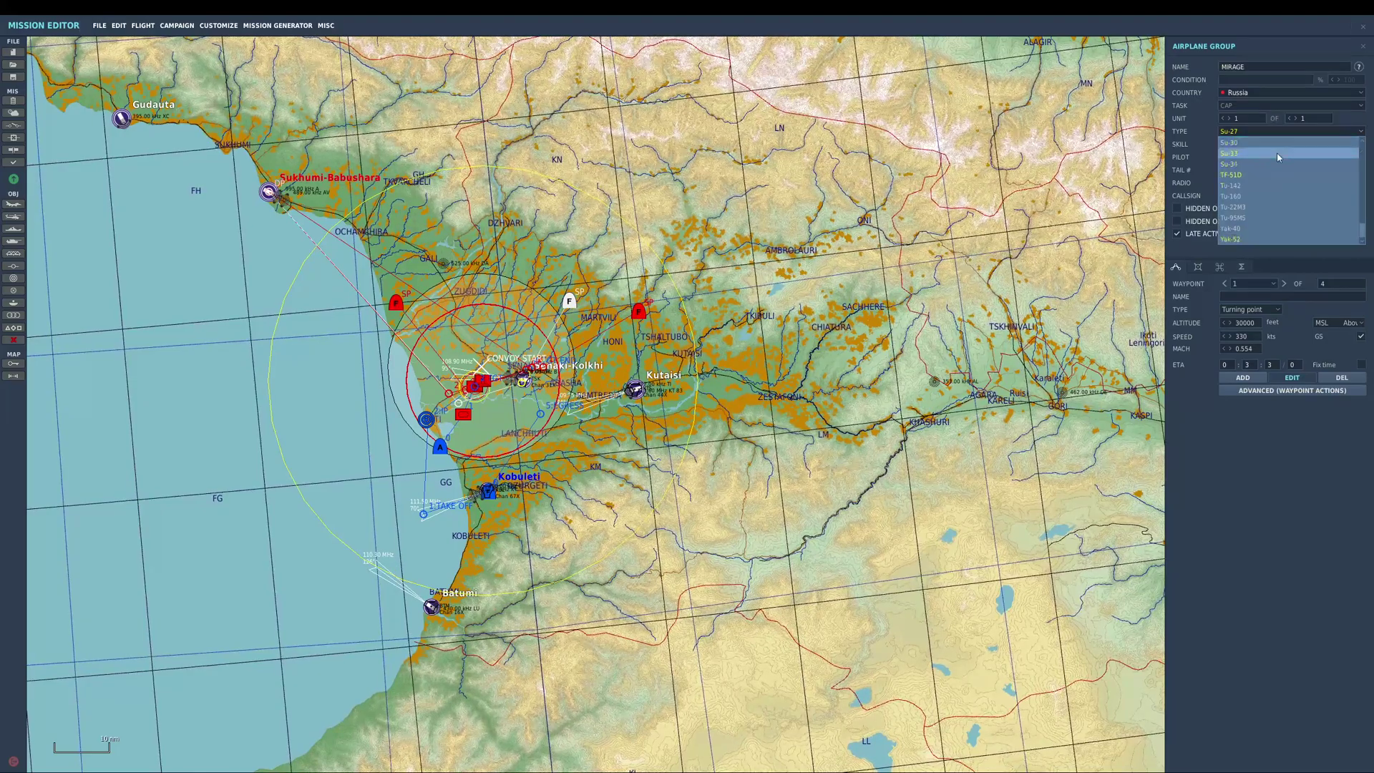
scroll(1281, 185, up, 3)
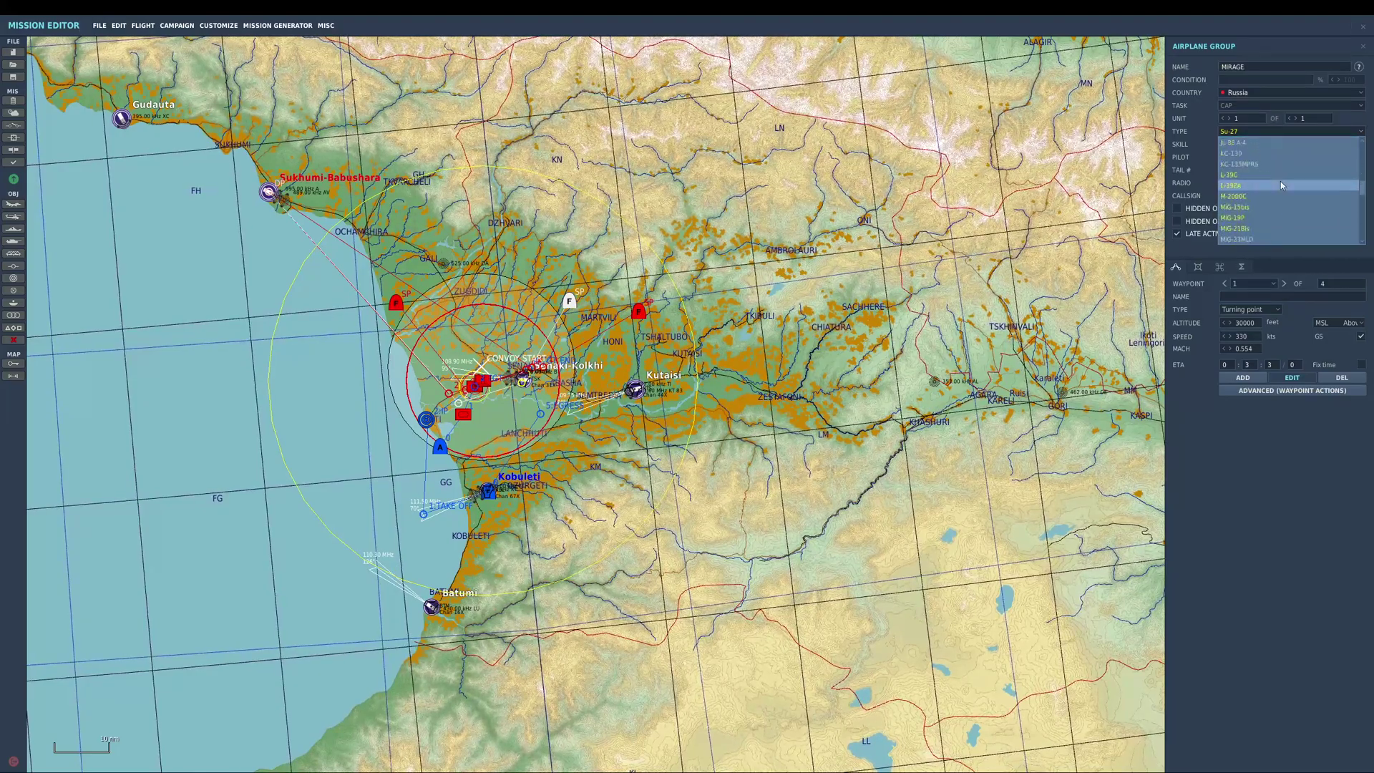
click(1238, 229)
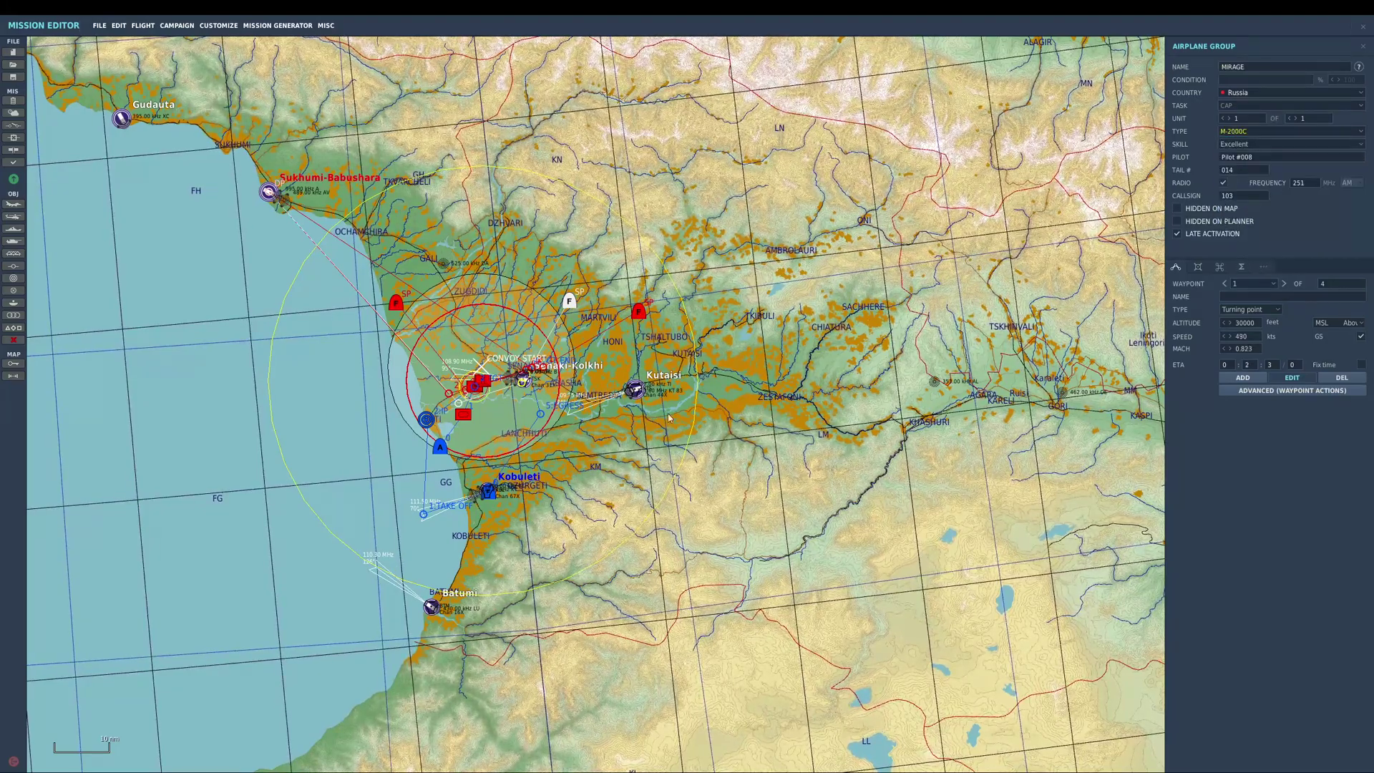
Step: Rename the cloned trigger MIRAGE SPAWN, check flag 13, and activate the MIRAGE group
click(13, 125)
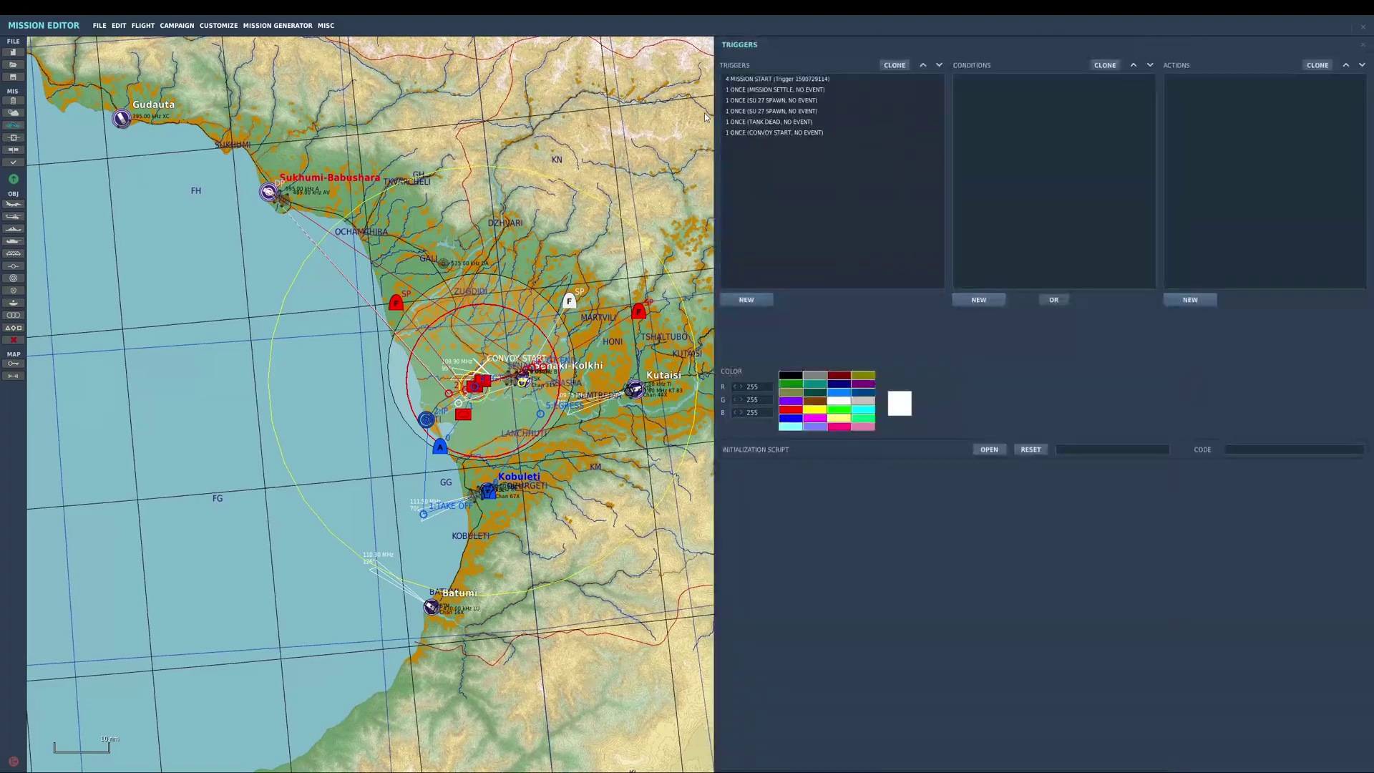
click(794, 111)
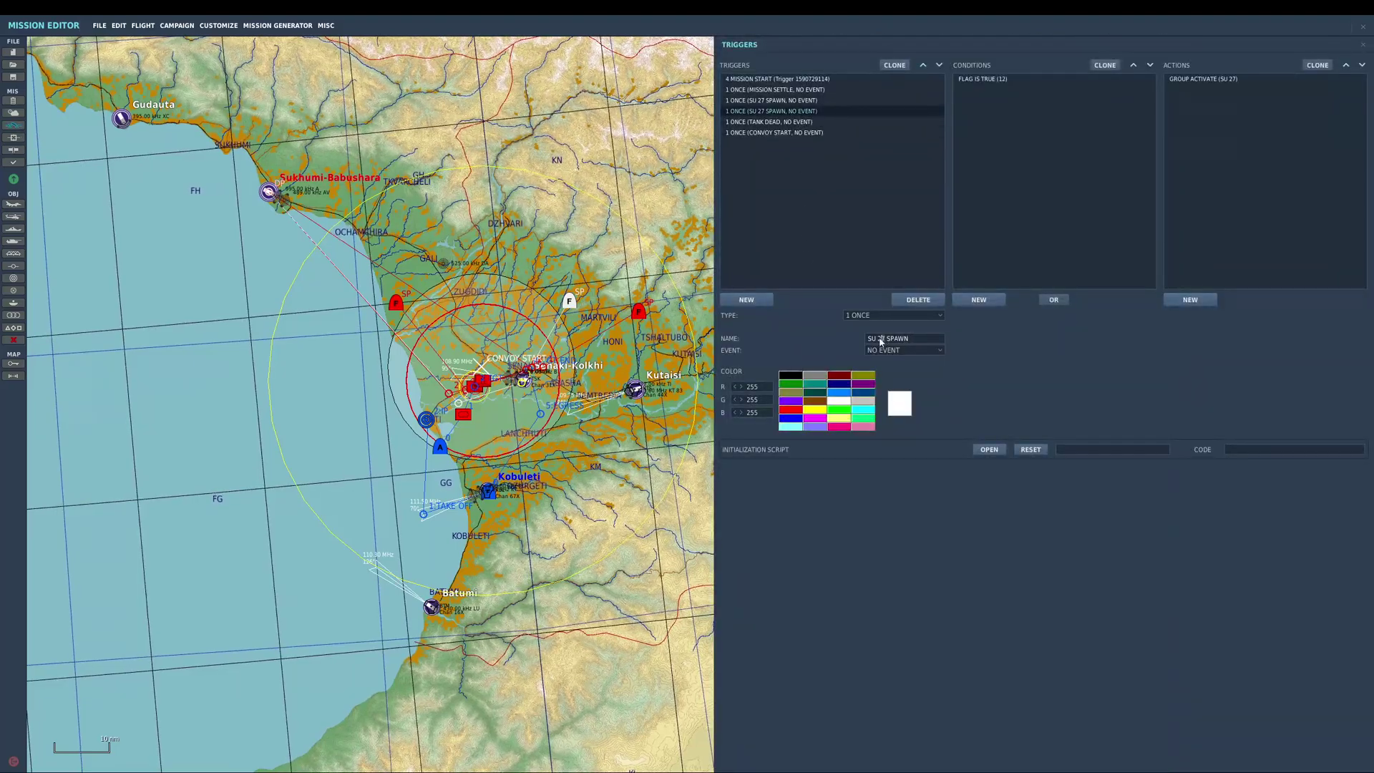
drag(878, 339, 802, 332)
text(MIRAGE)
click(1025, 78)
click(1266, 79)
click(1309, 337)
click(1263, 381)
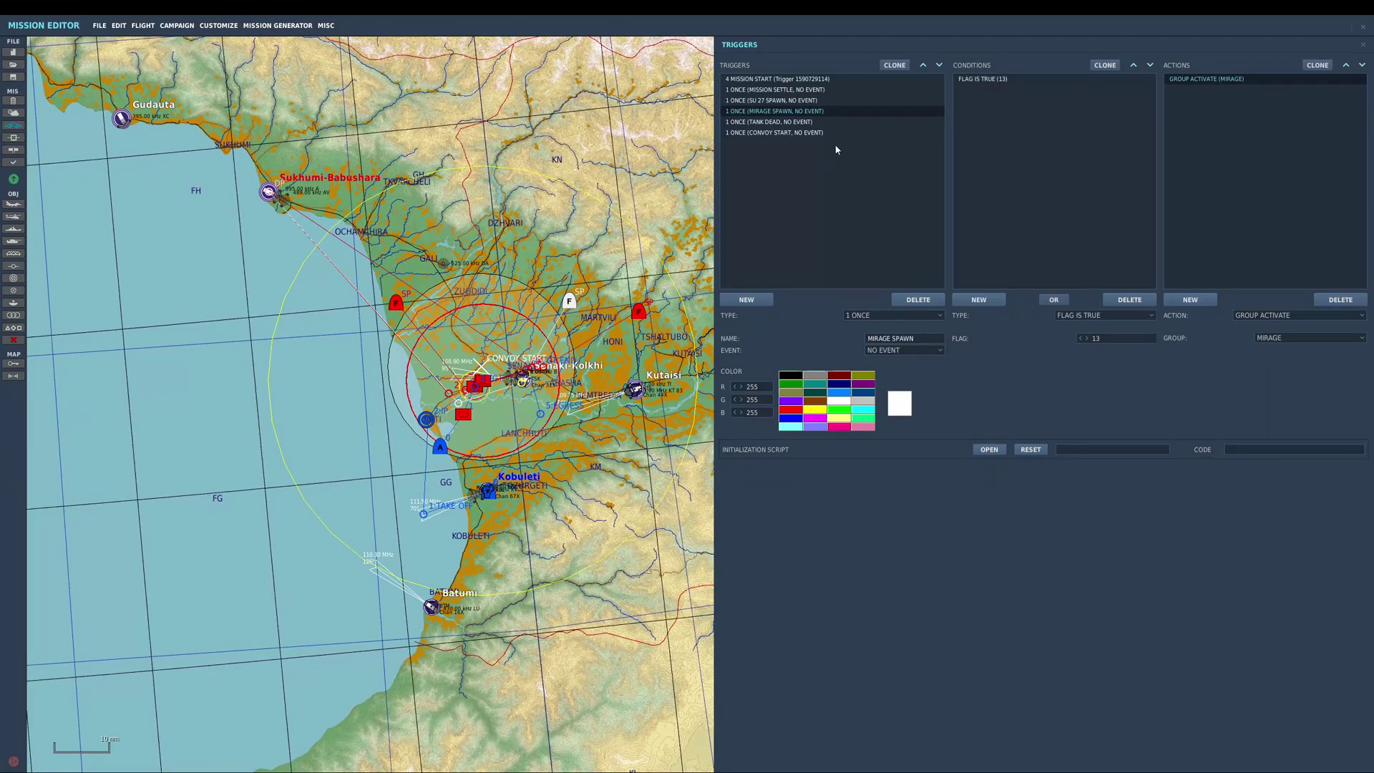
click(784, 90)
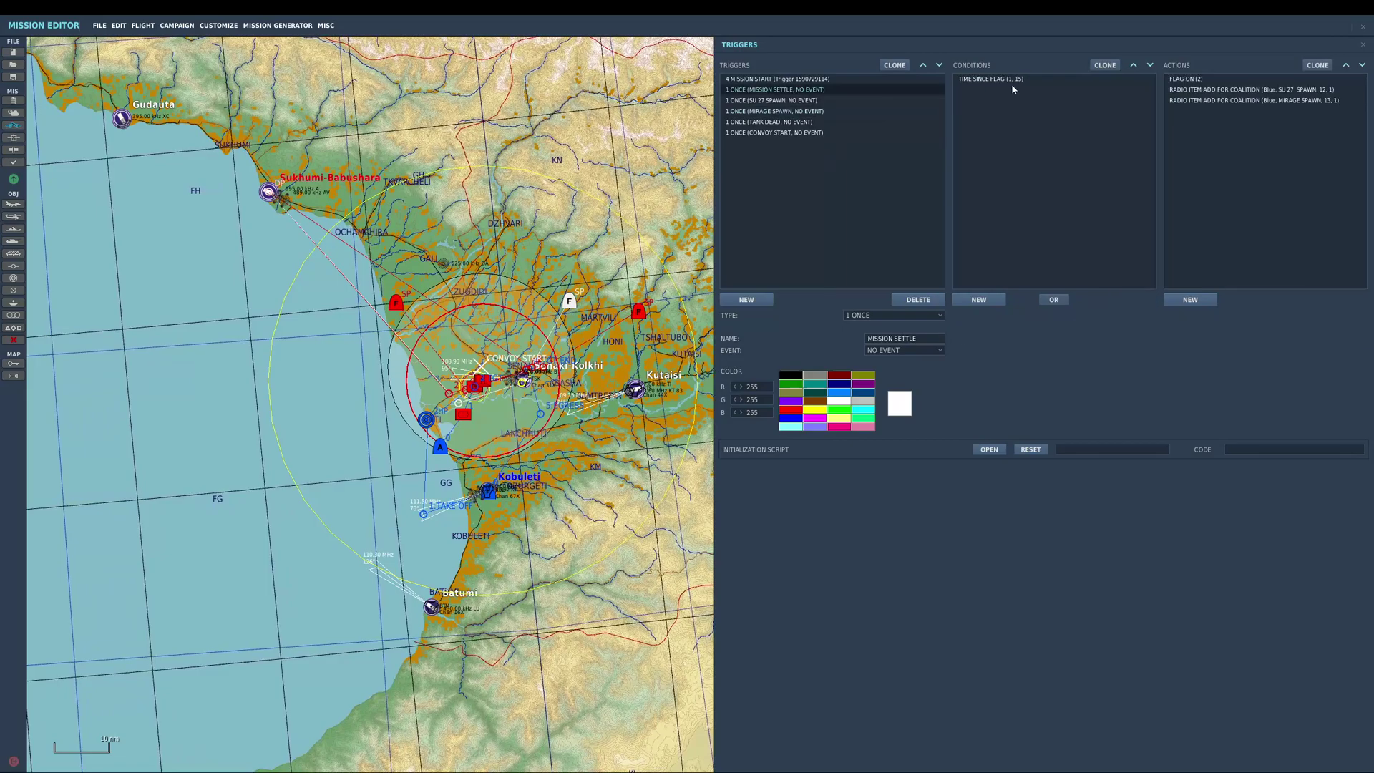
click(769, 111)
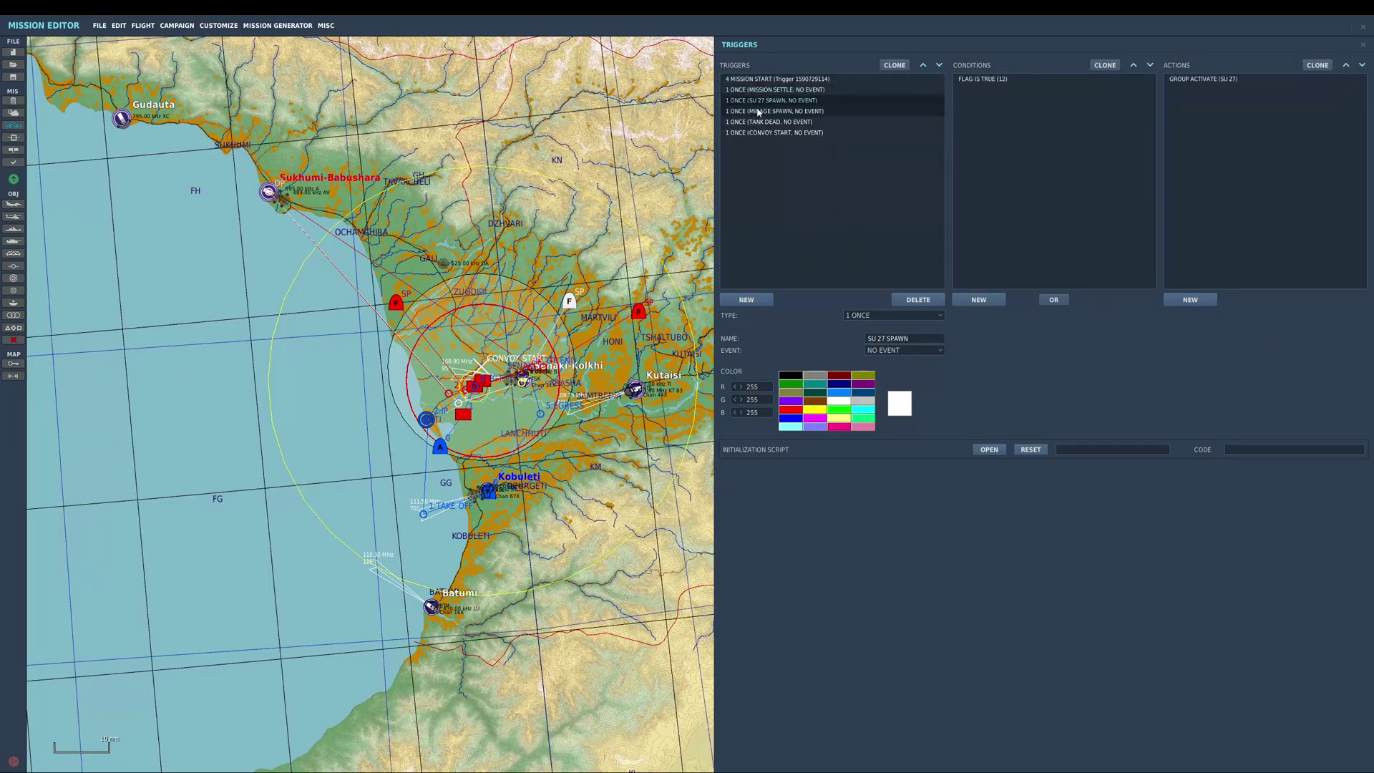
Step: Launch the edited mission with FLIGHT > Fly Mission
click(98, 28)
click(143, 25)
click(144, 25)
click(154, 43)
Step: Accept the unsaved-changes prompt, start from the briefing, and begin flying the A-10C
click(622, 438)
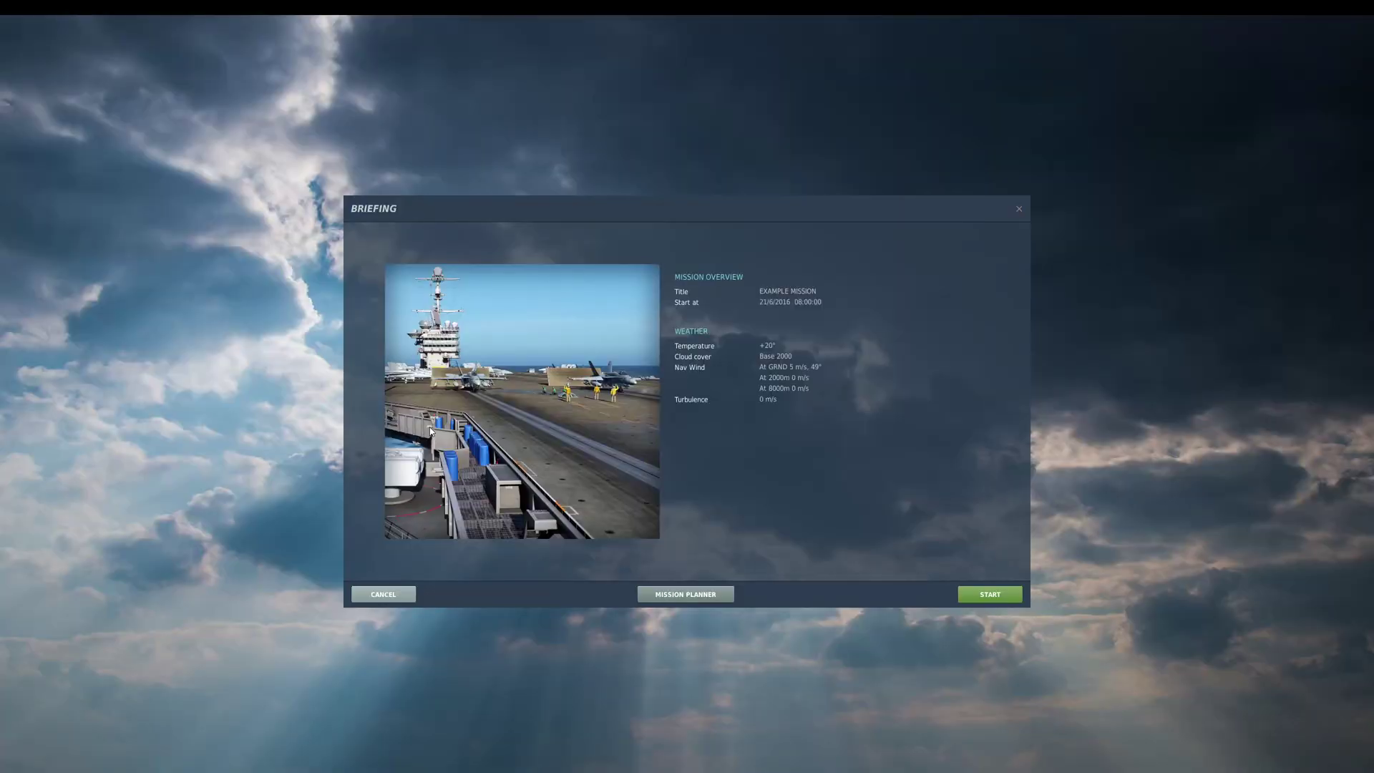
click(982, 594)
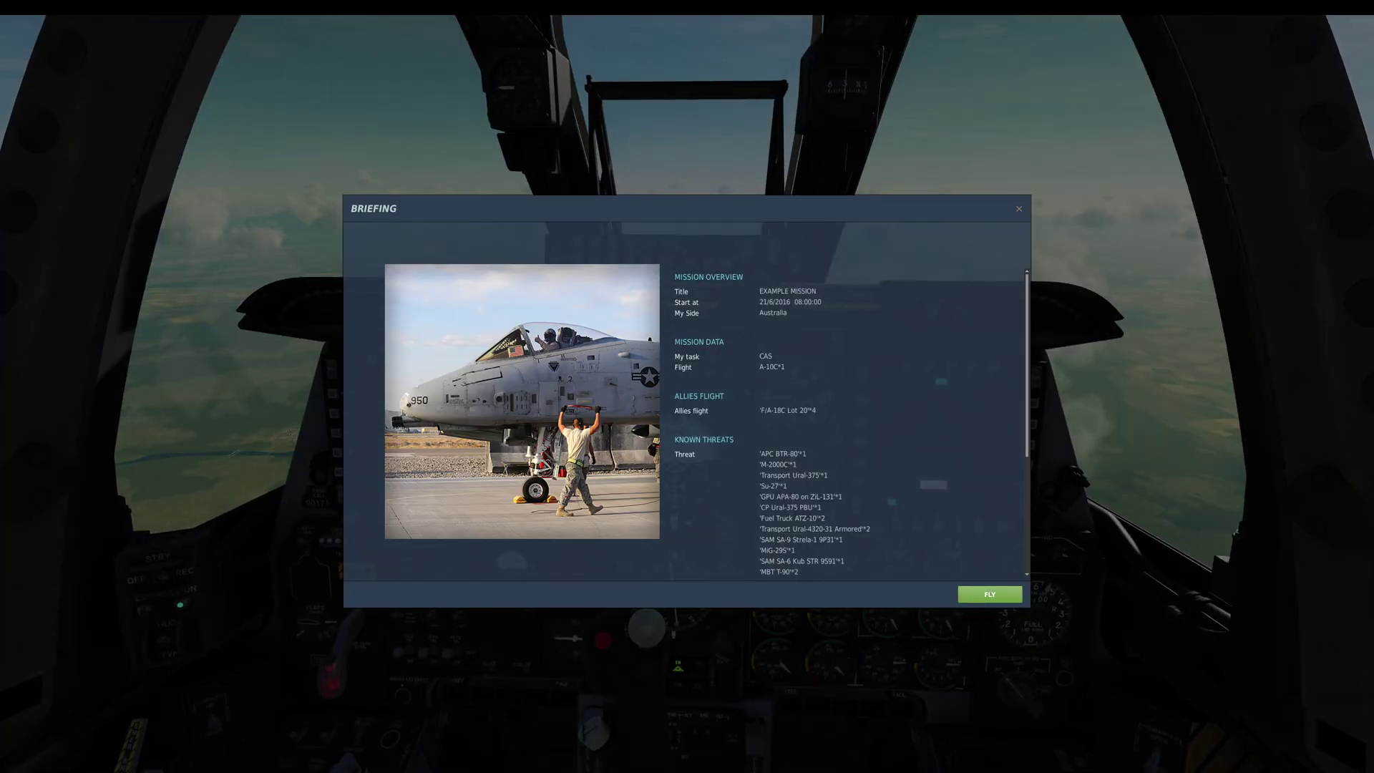
click(987, 592)
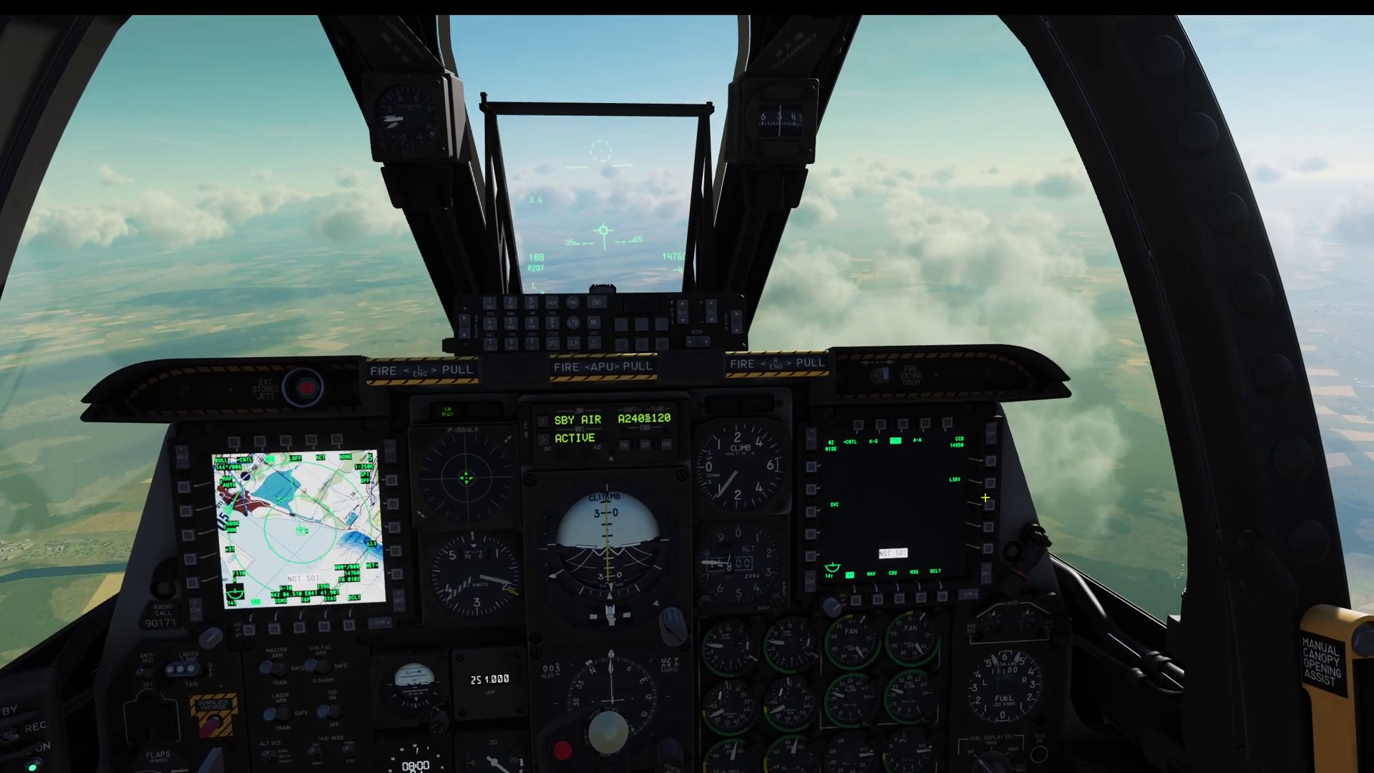
Step: Open the radio Other submenu listing both spawn items and call one of them
key(backslash)
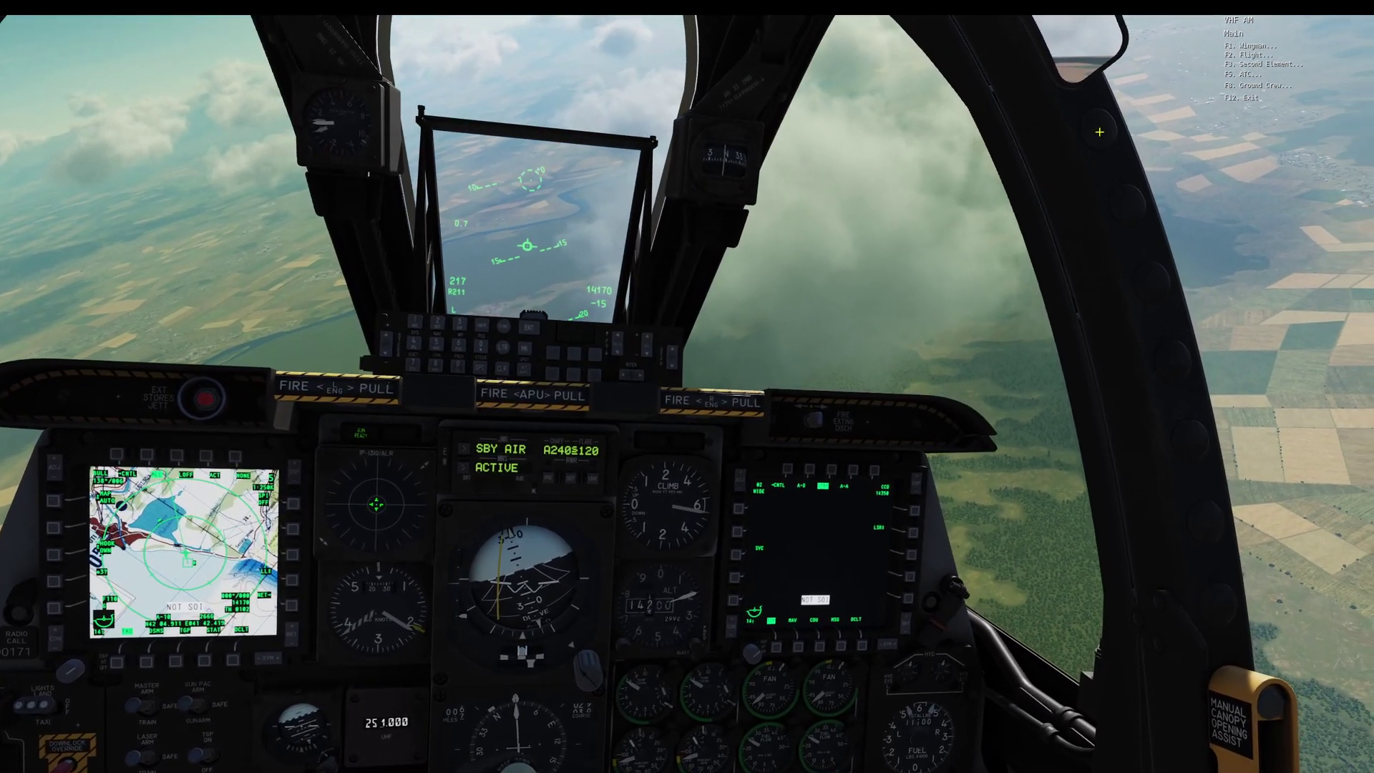
key(F12)
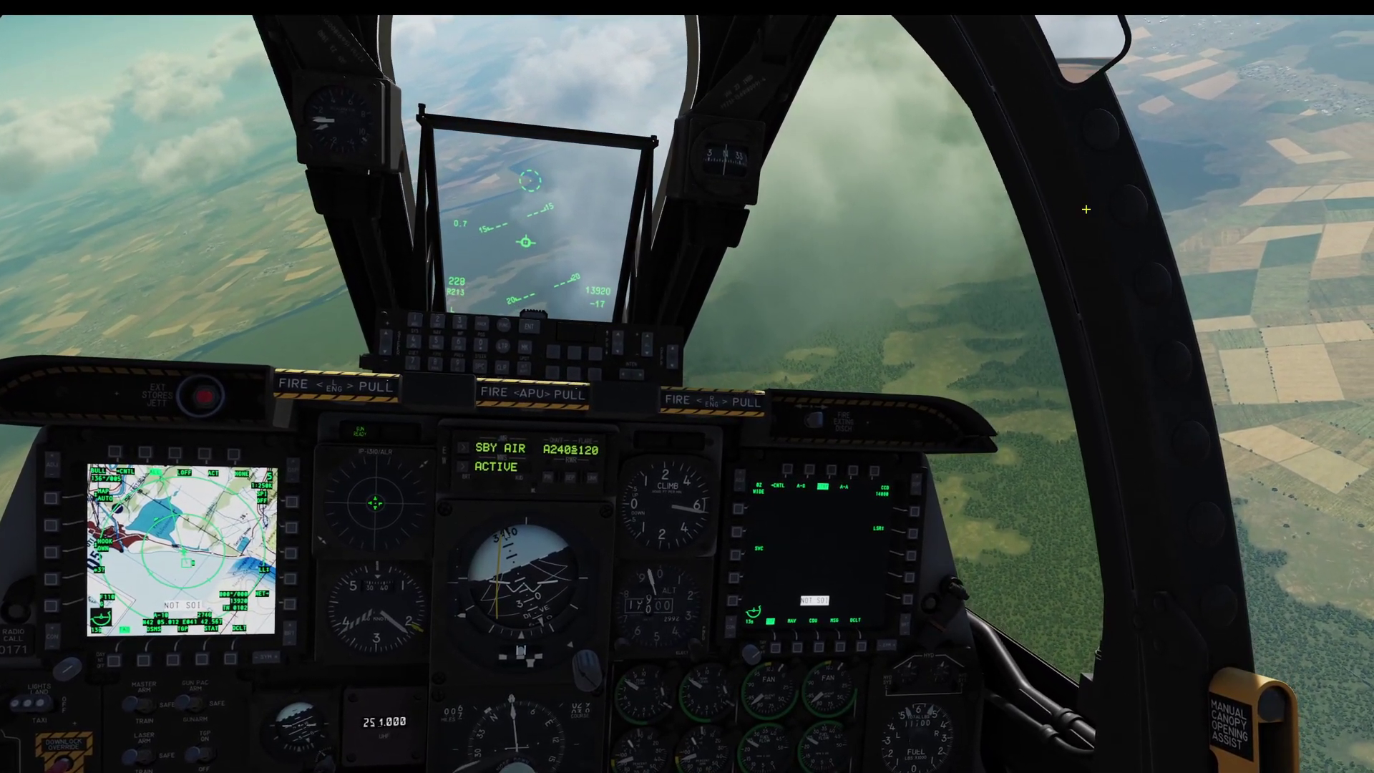
key(backslash)
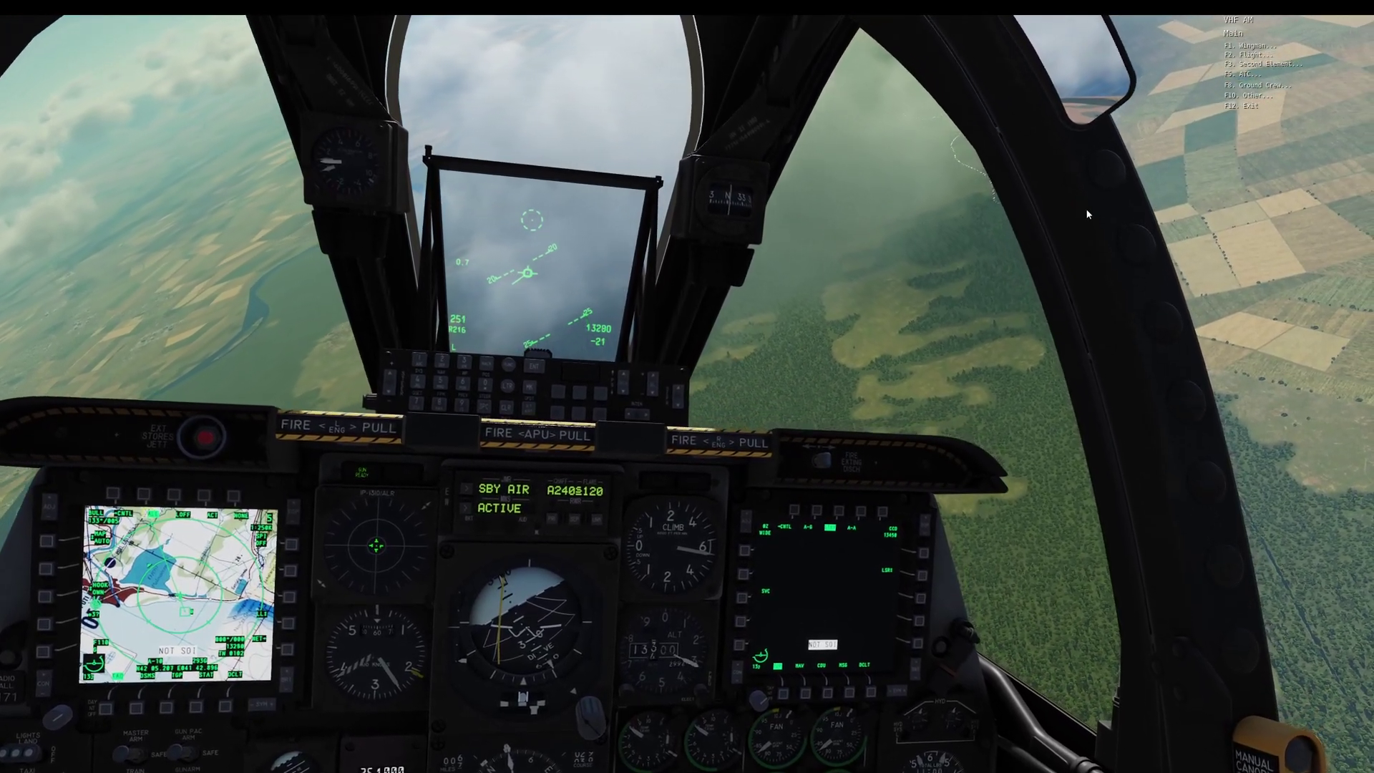
key(F10)
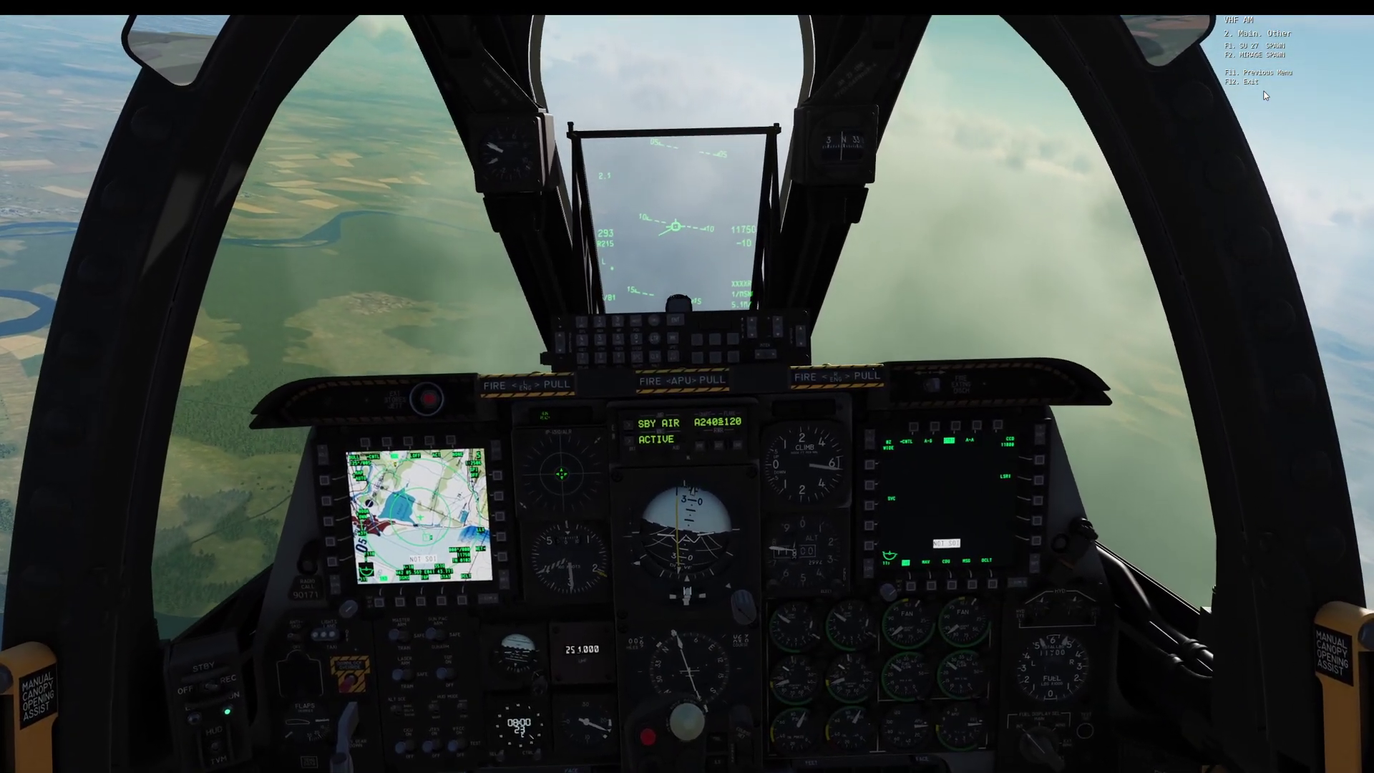
key(F12)
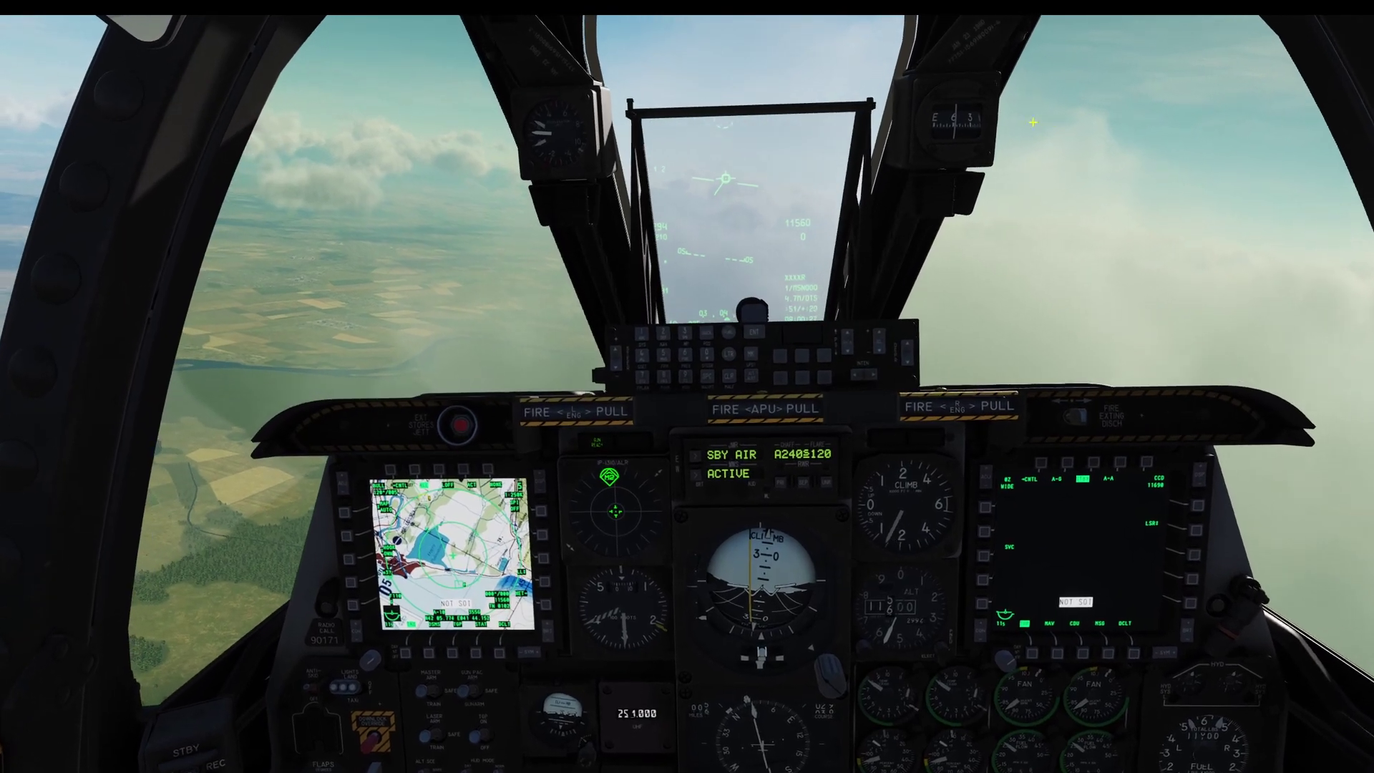
Step: Check the theatre map, toggle the radio menu twice, and pause the mission
key(F10)
scroll(651, 439, up, 2)
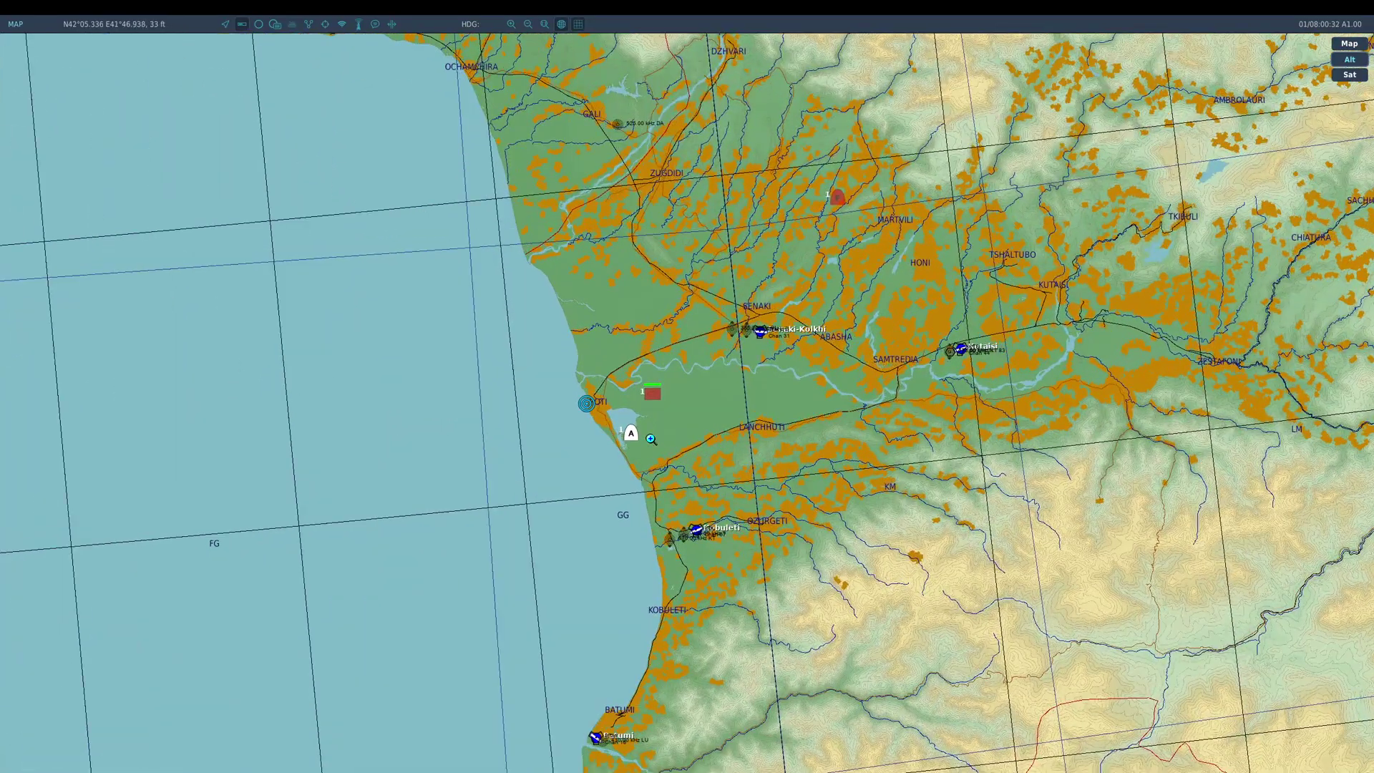
key(F1)
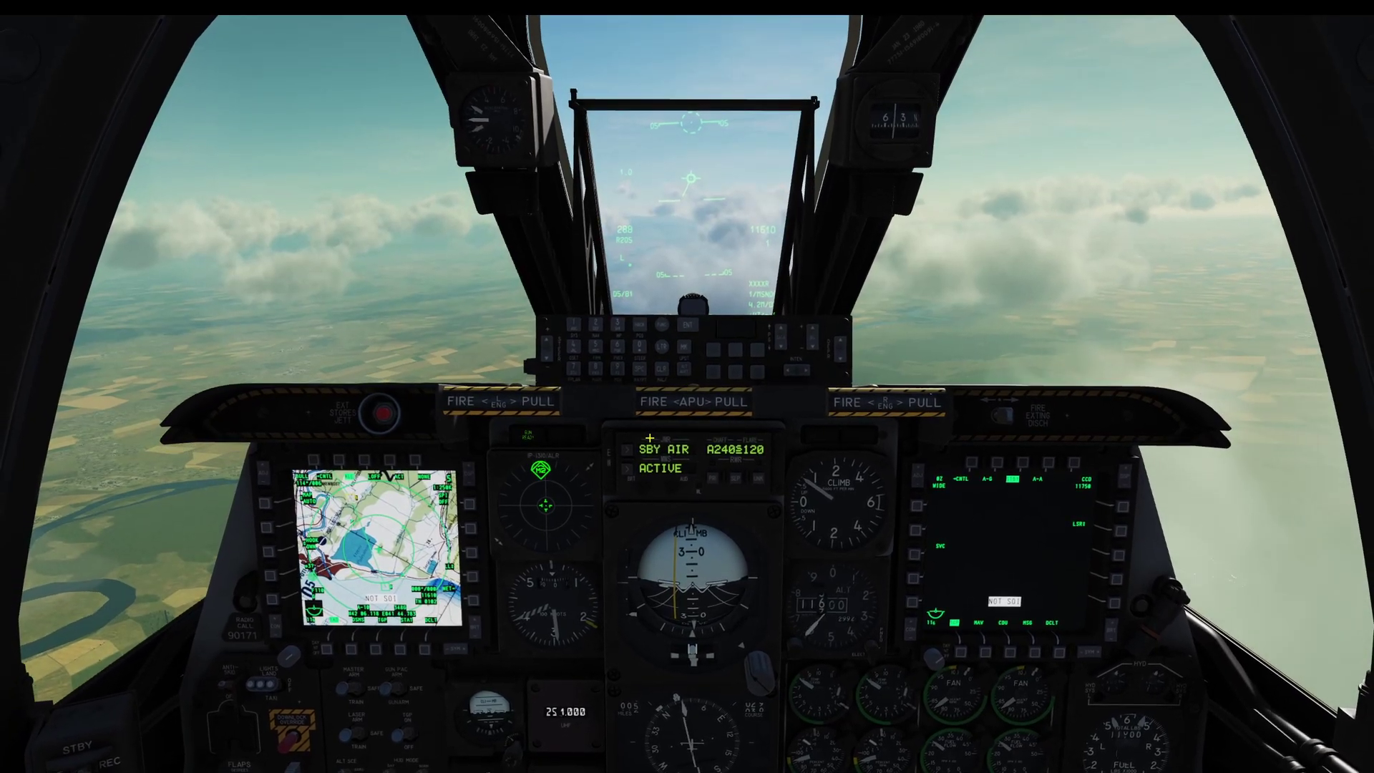
key(backslash)
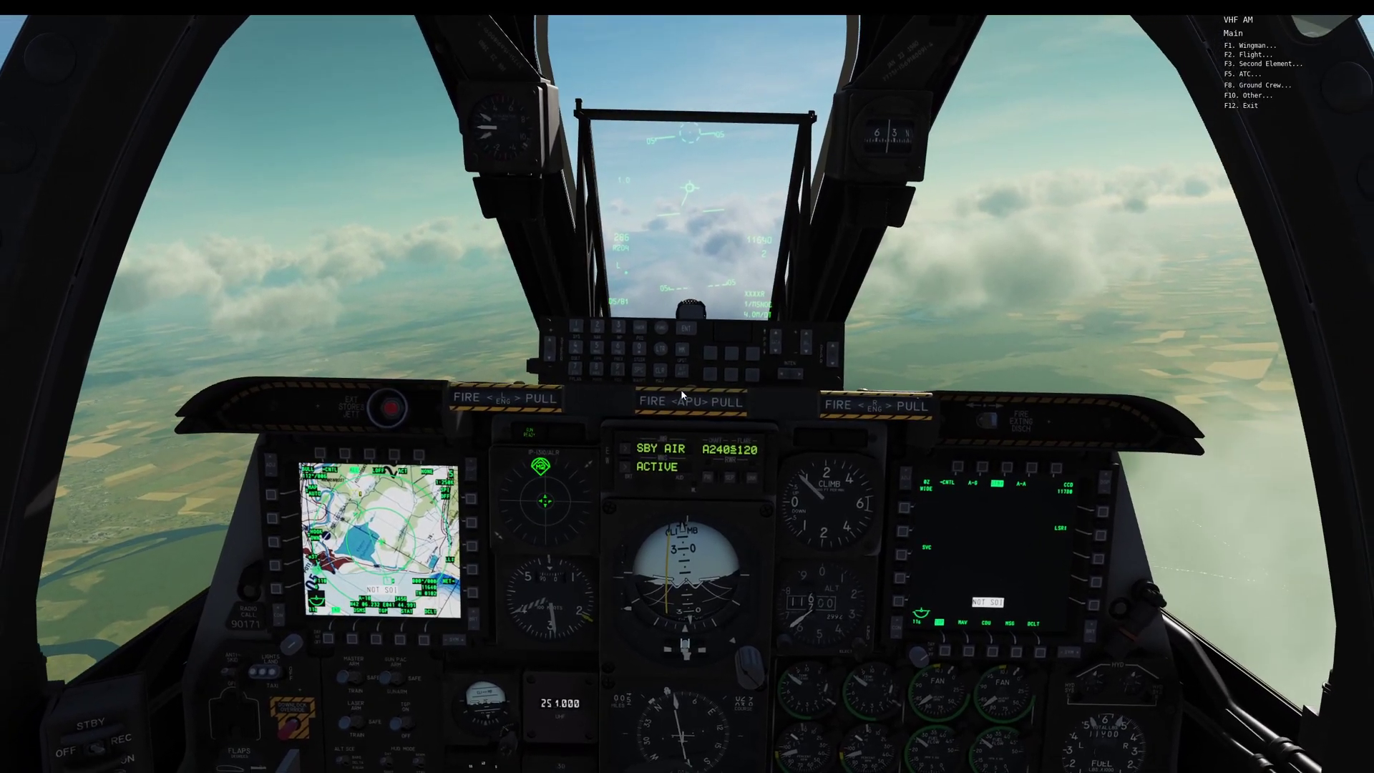
key(F12)
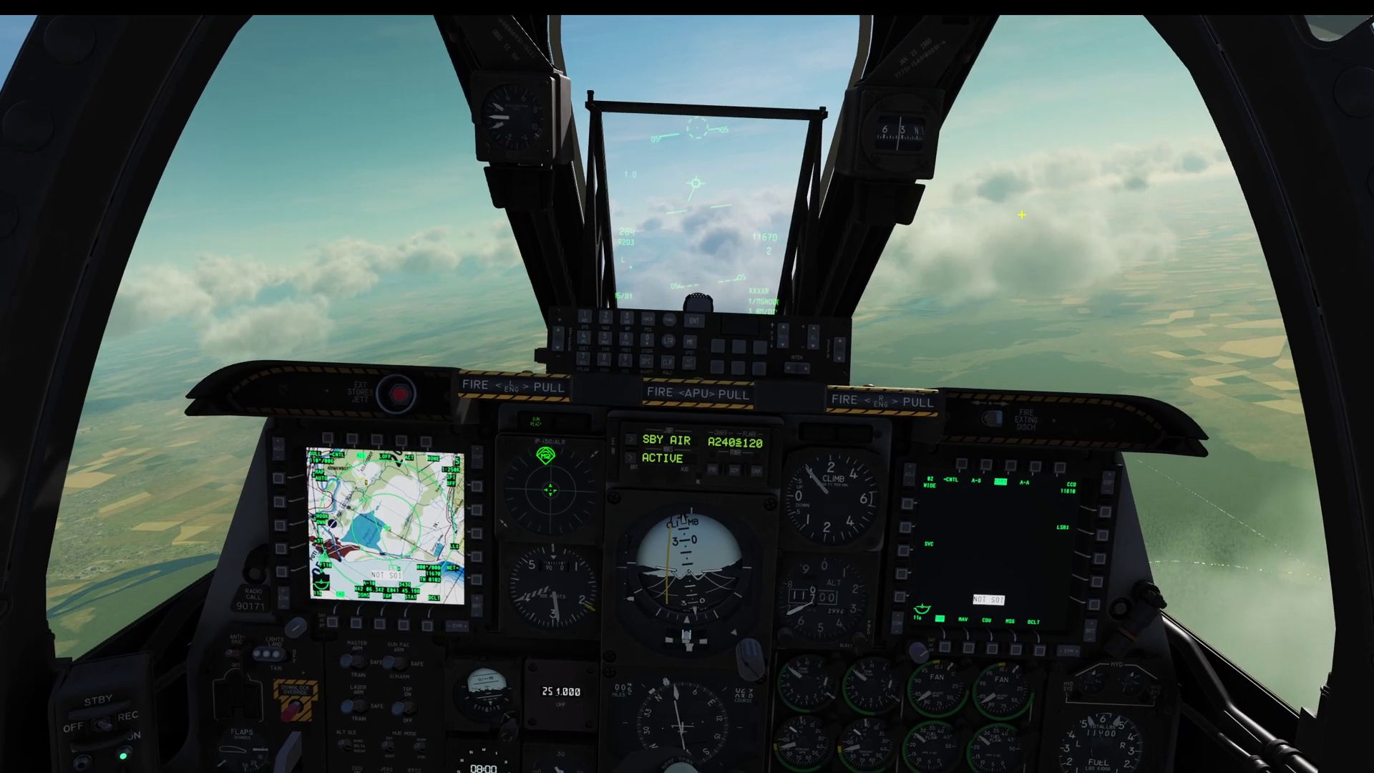
key(backslash)
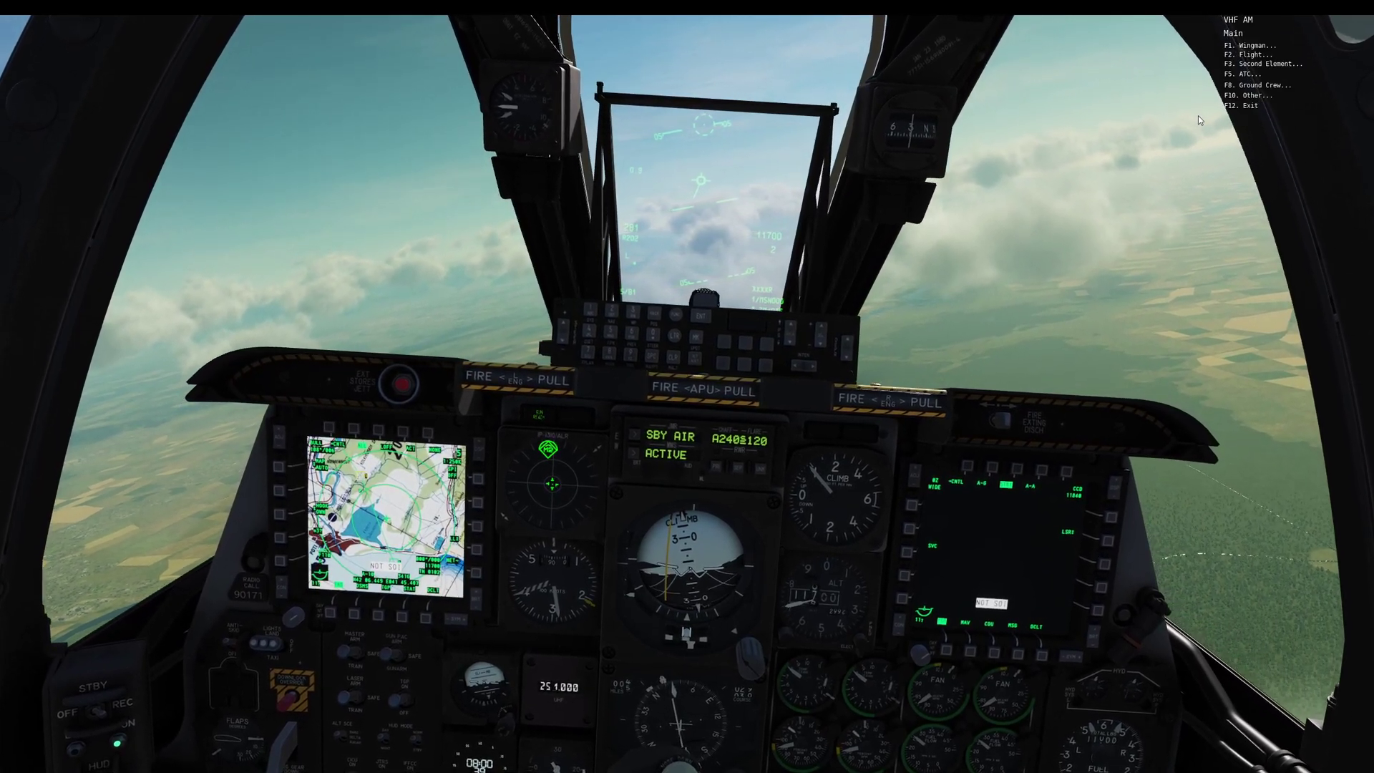
key(F12)
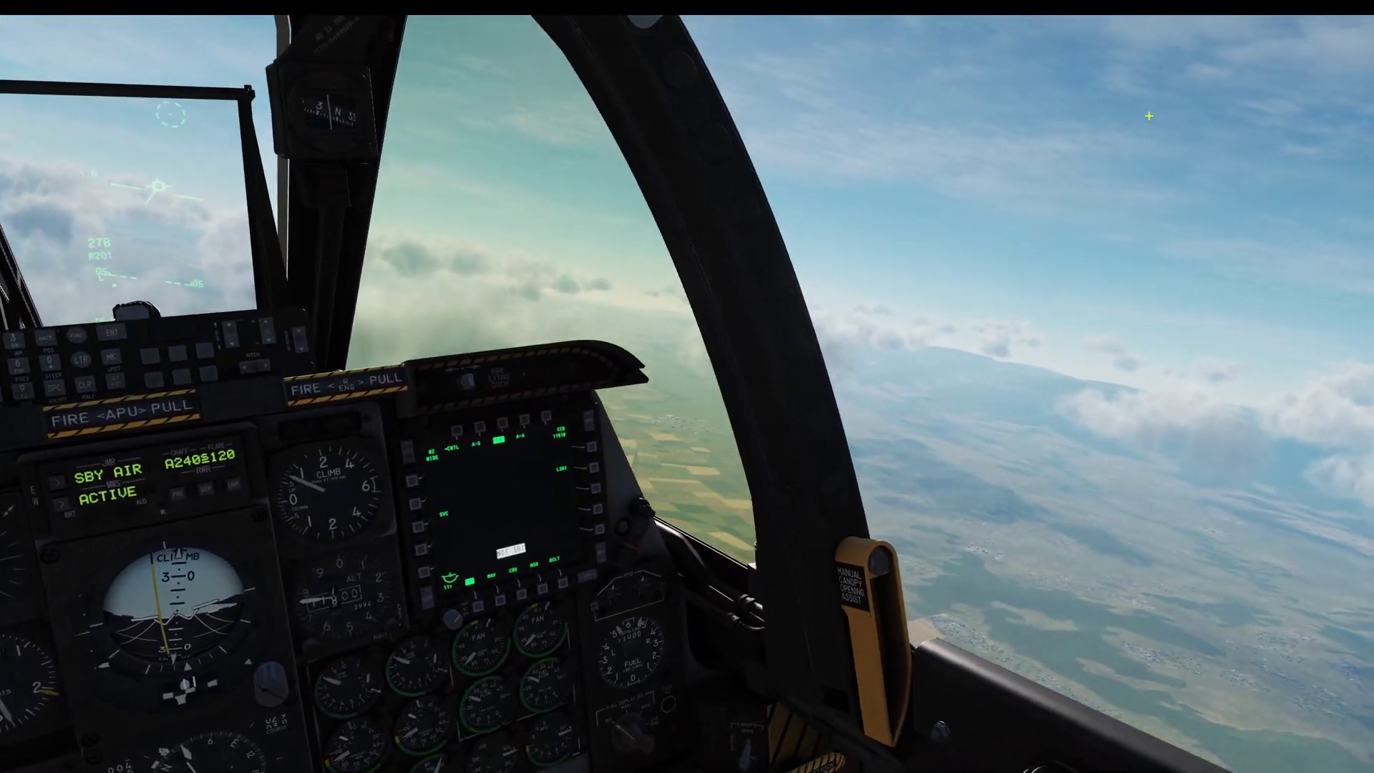
key(Escape)
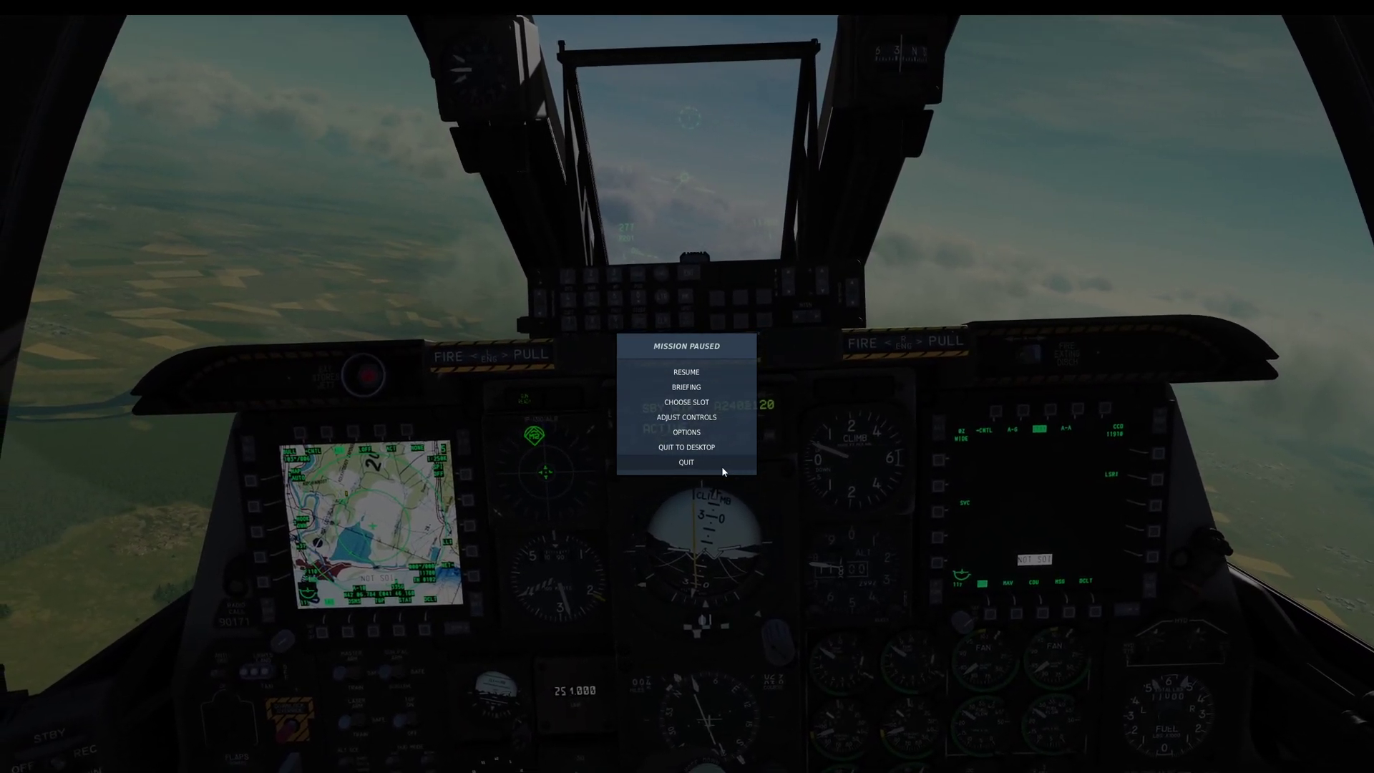
Step: Quit the paused flight and return through the debriefing to the mission editor
click(722, 468)
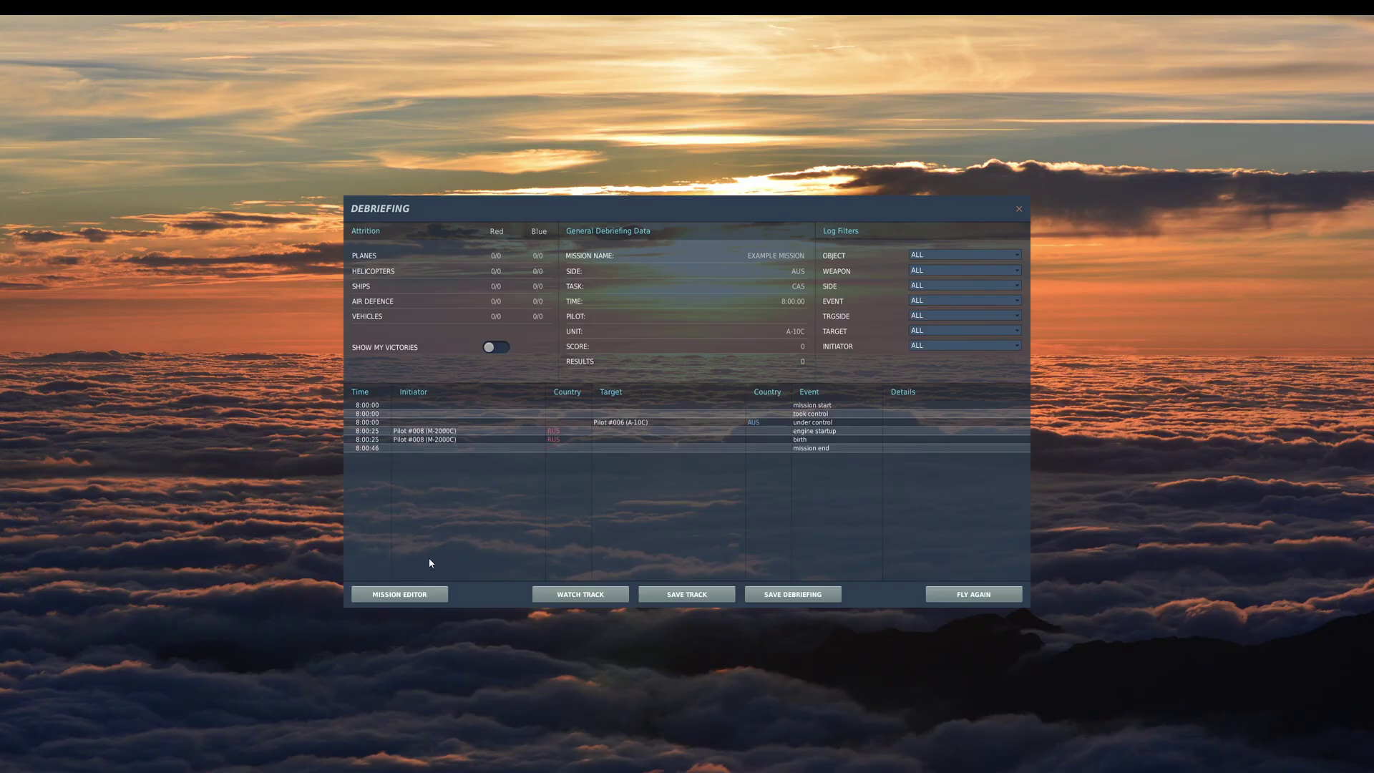
click(418, 591)
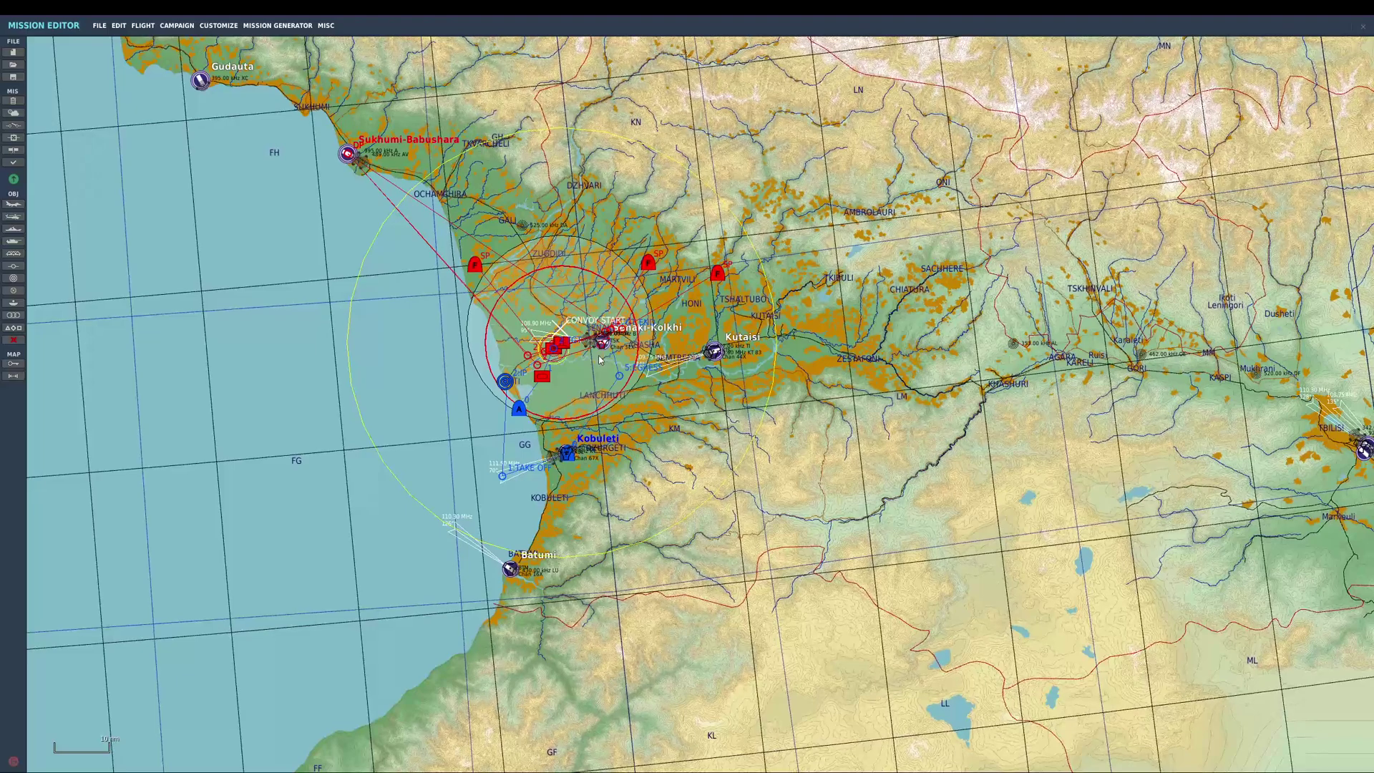
scroll(580, 390, up, 2)
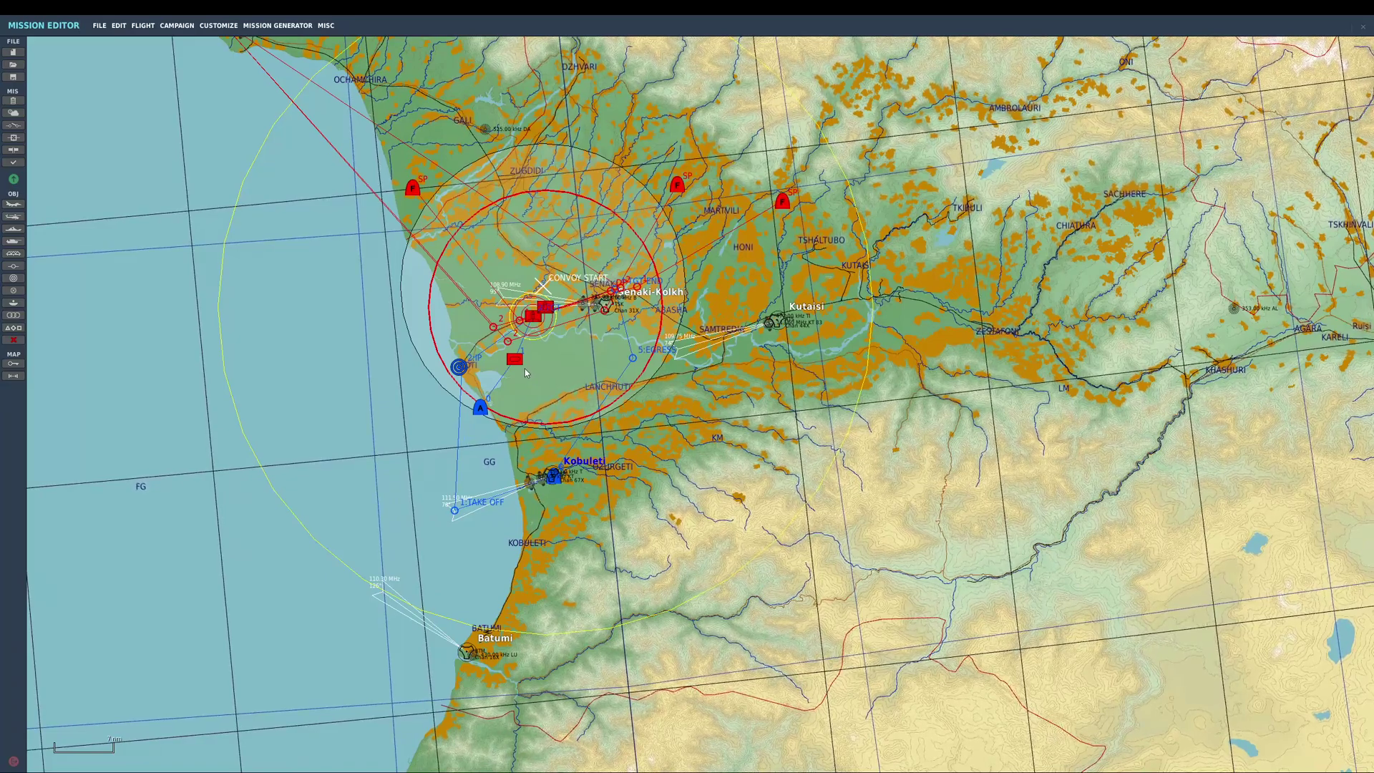
Step: Clone the SU 27 SPAWN radio item as MISSION GO setting flag 3, then review SU 27 SPAWN
click(14, 126)
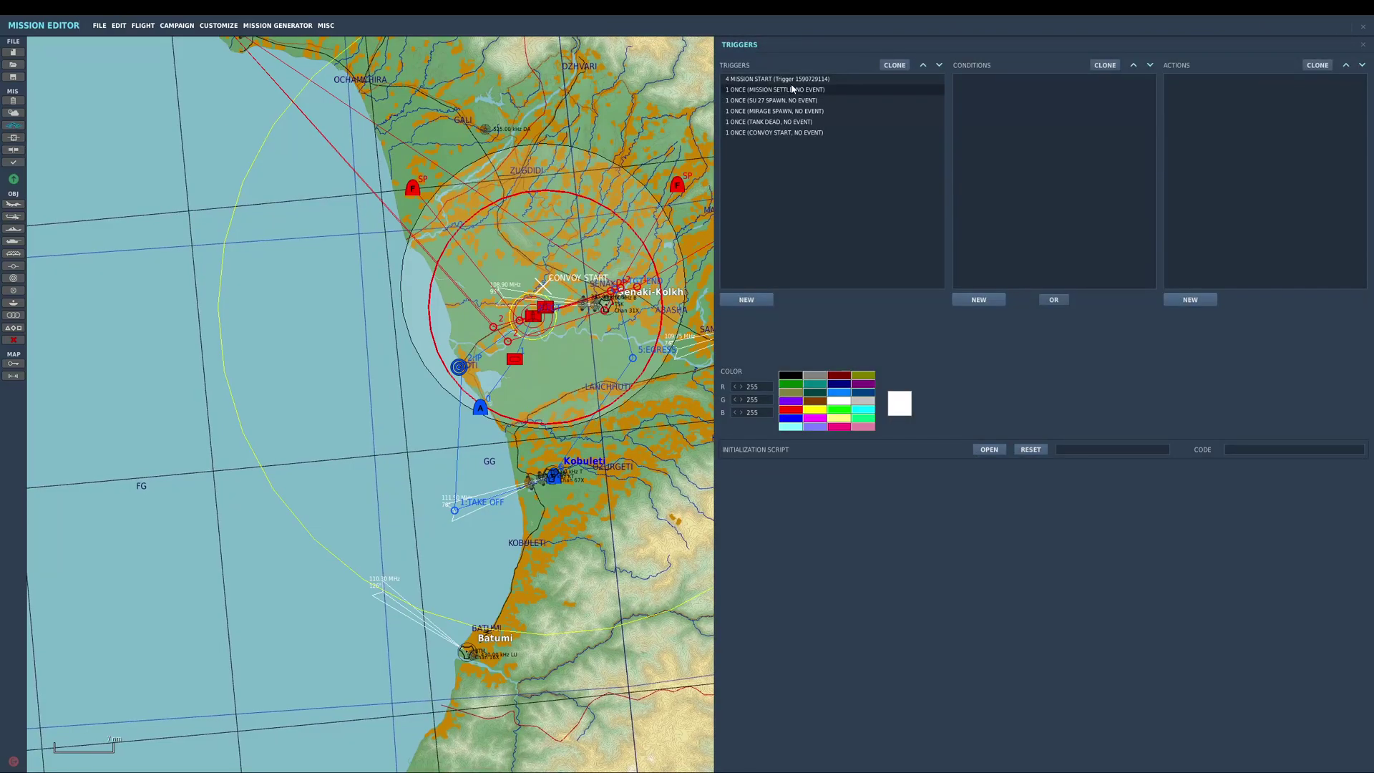
click(793, 90)
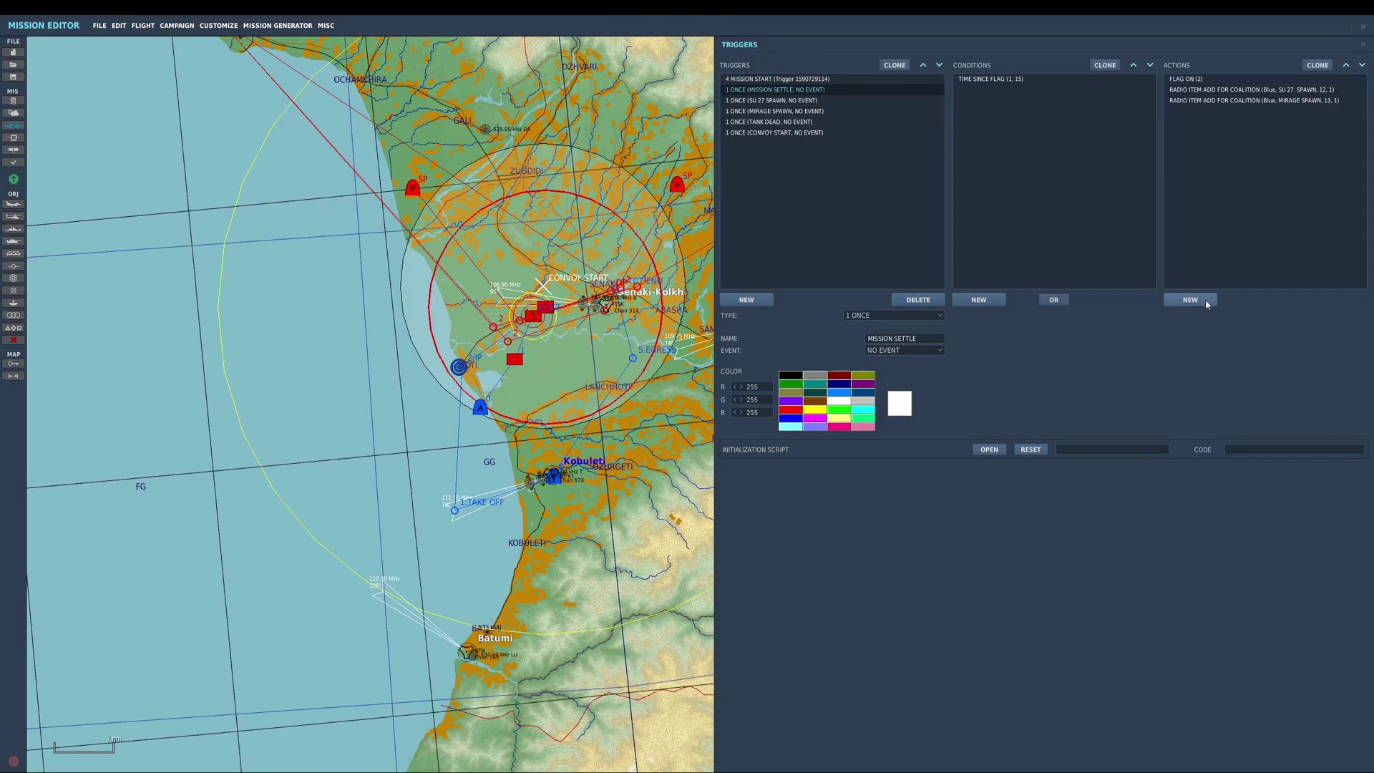
click(1202, 89)
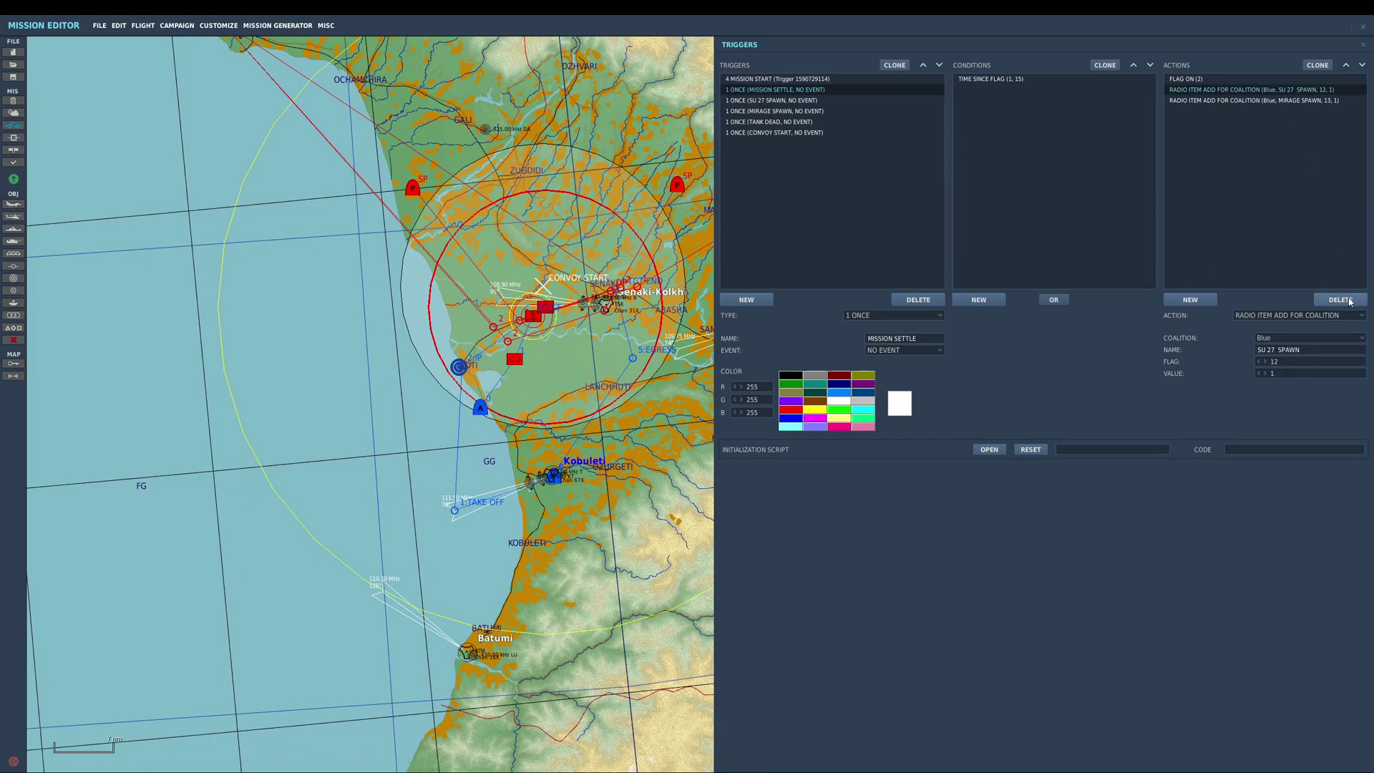
click(1317, 65)
click(1298, 90)
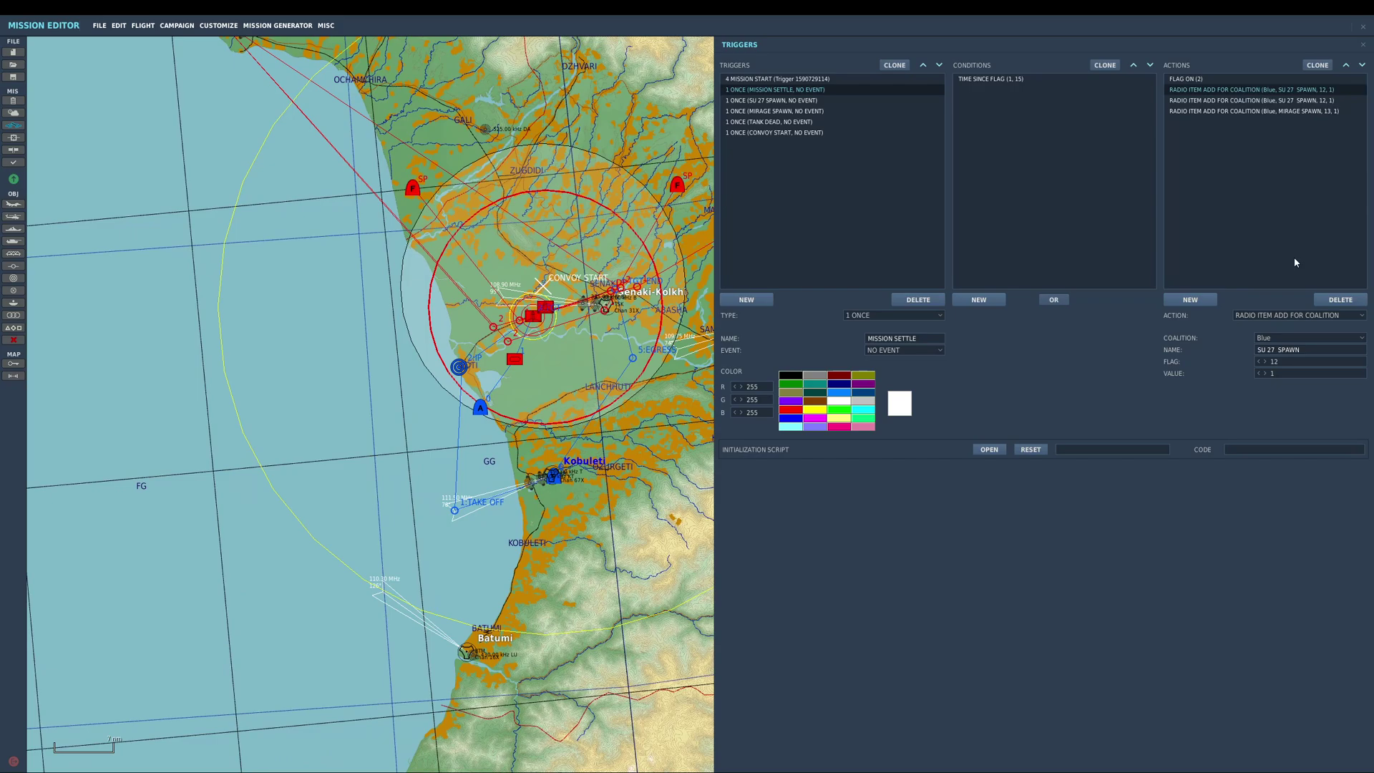
click(1318, 349)
text(MISSION GO)
drag(1282, 362, 1246, 361)
text(3)
click(799, 101)
click(994, 80)
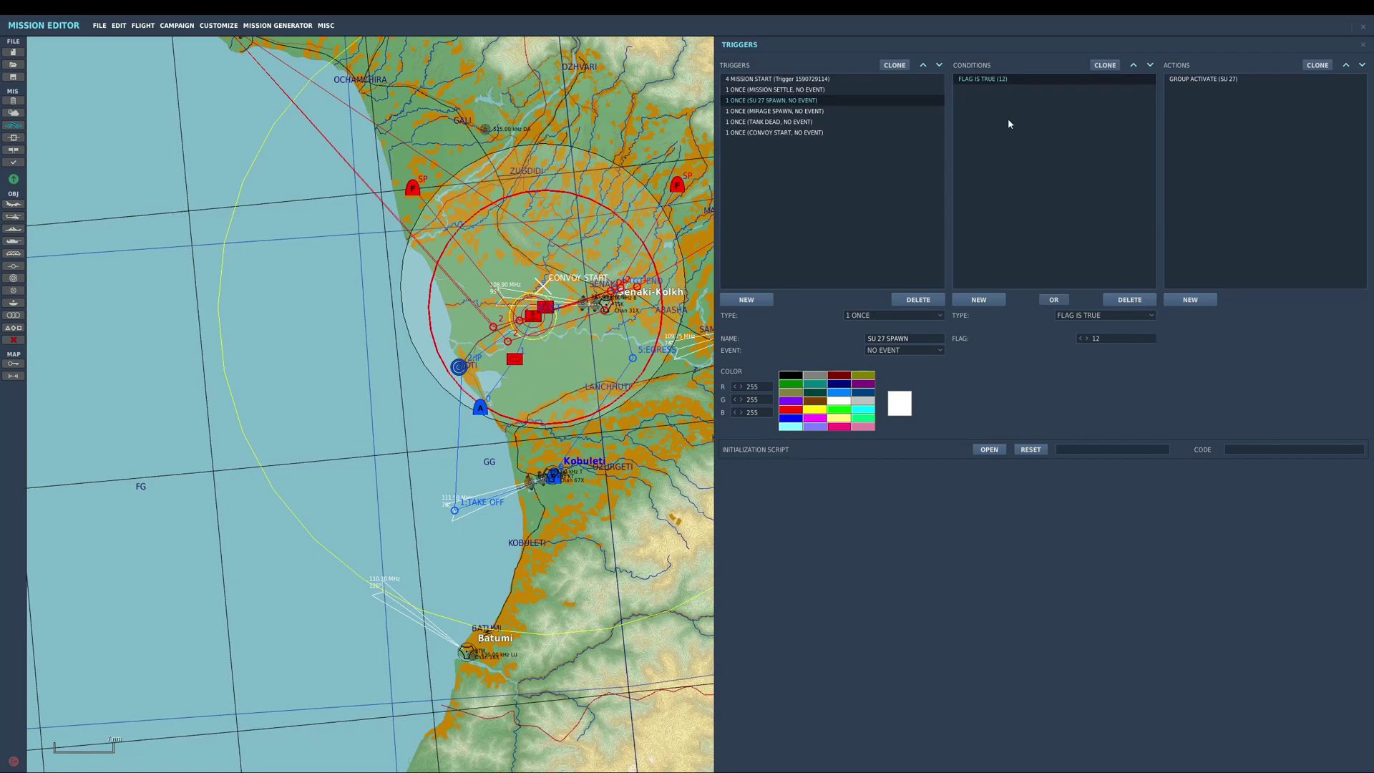
Step: Review the conditions of the SU 27 SPAWN, MIRAGE SPAWN and TANK DEAD triggers
click(1001, 78)
click(919, 111)
click(775, 122)
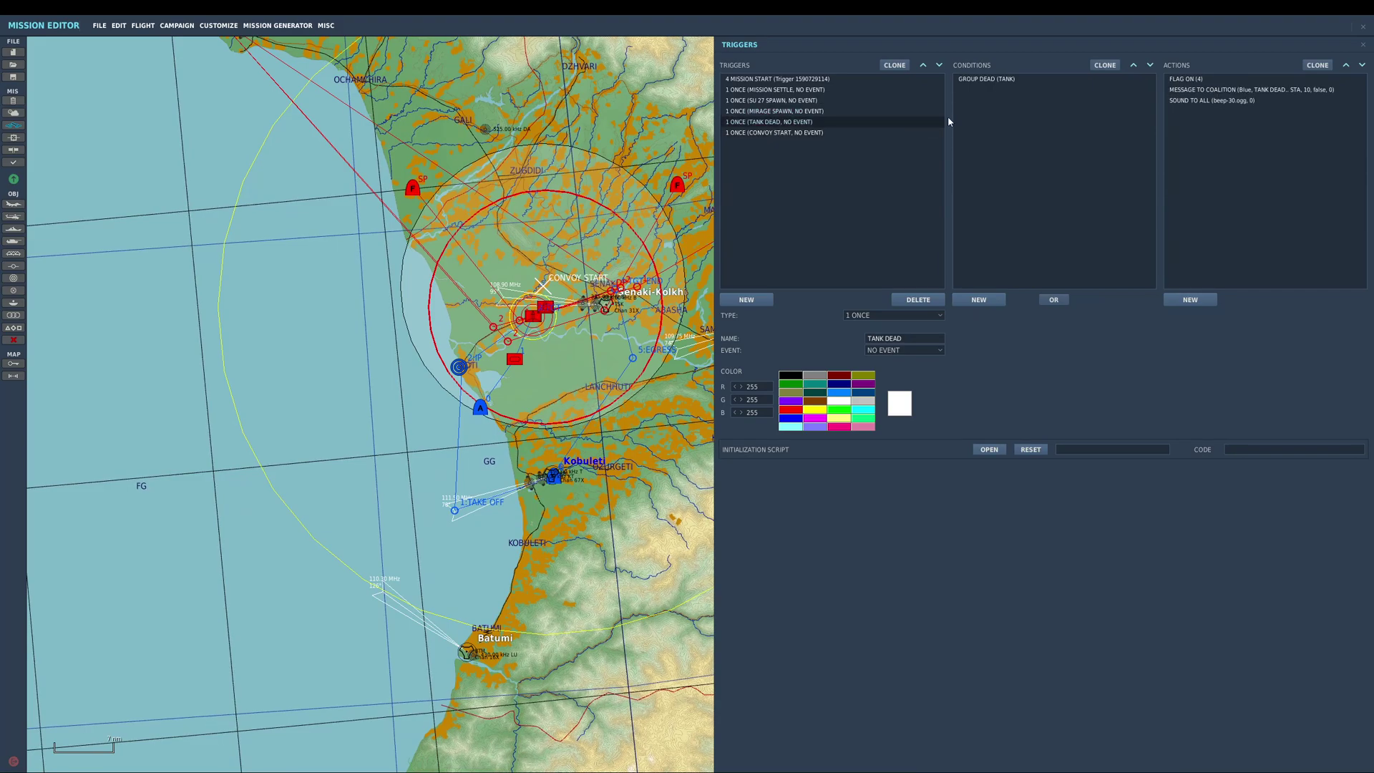
click(998, 79)
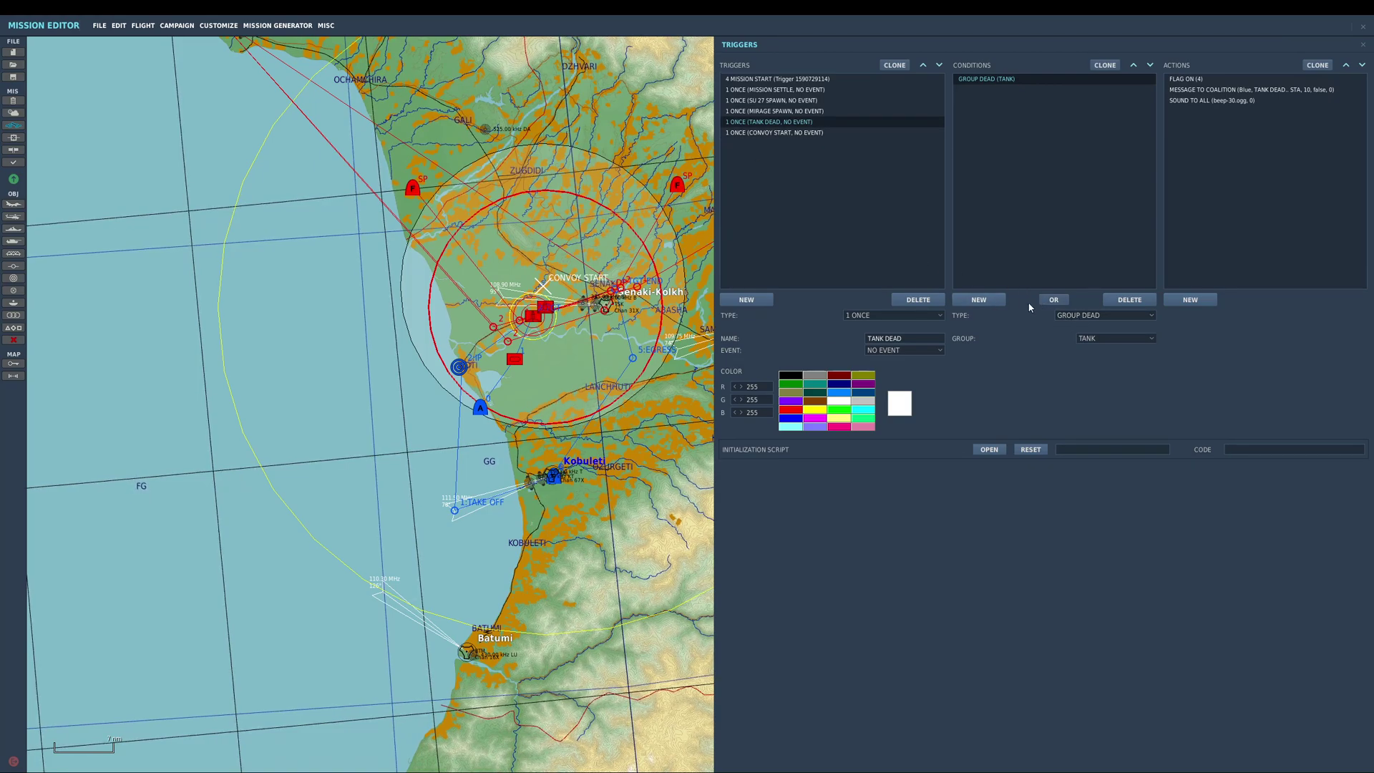
Step: Add a FLAG IS TRUE condition on flag 3 to the TANK DEAD trigger
click(998, 302)
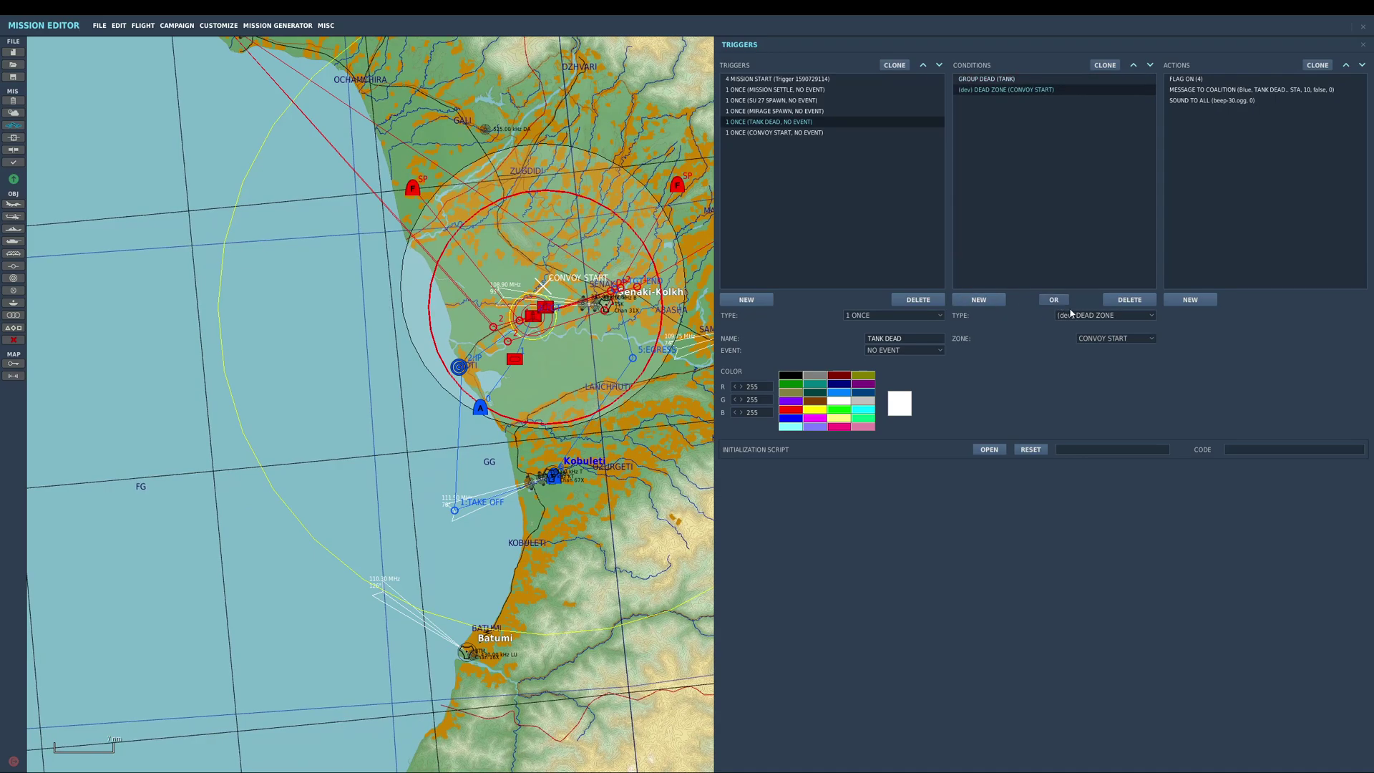
click(1090, 319)
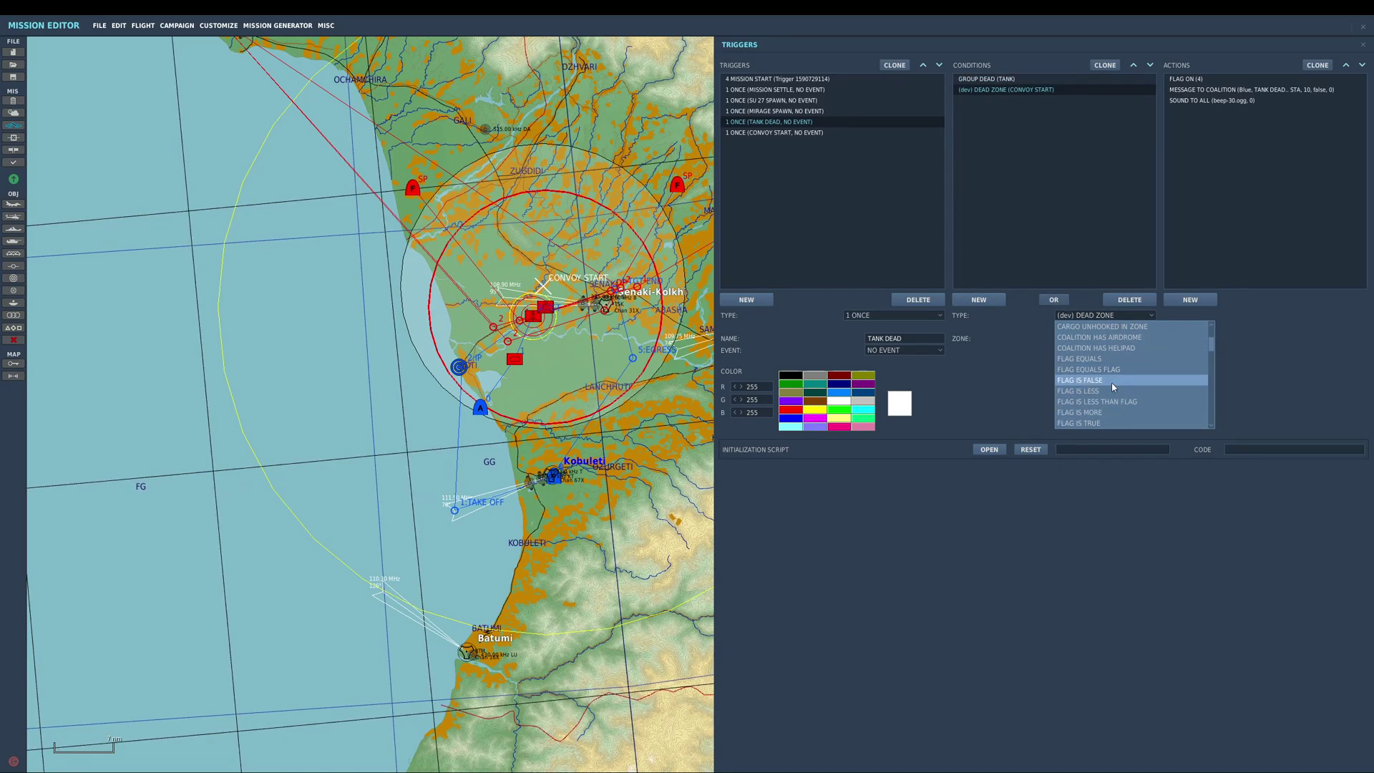
click(1105, 423)
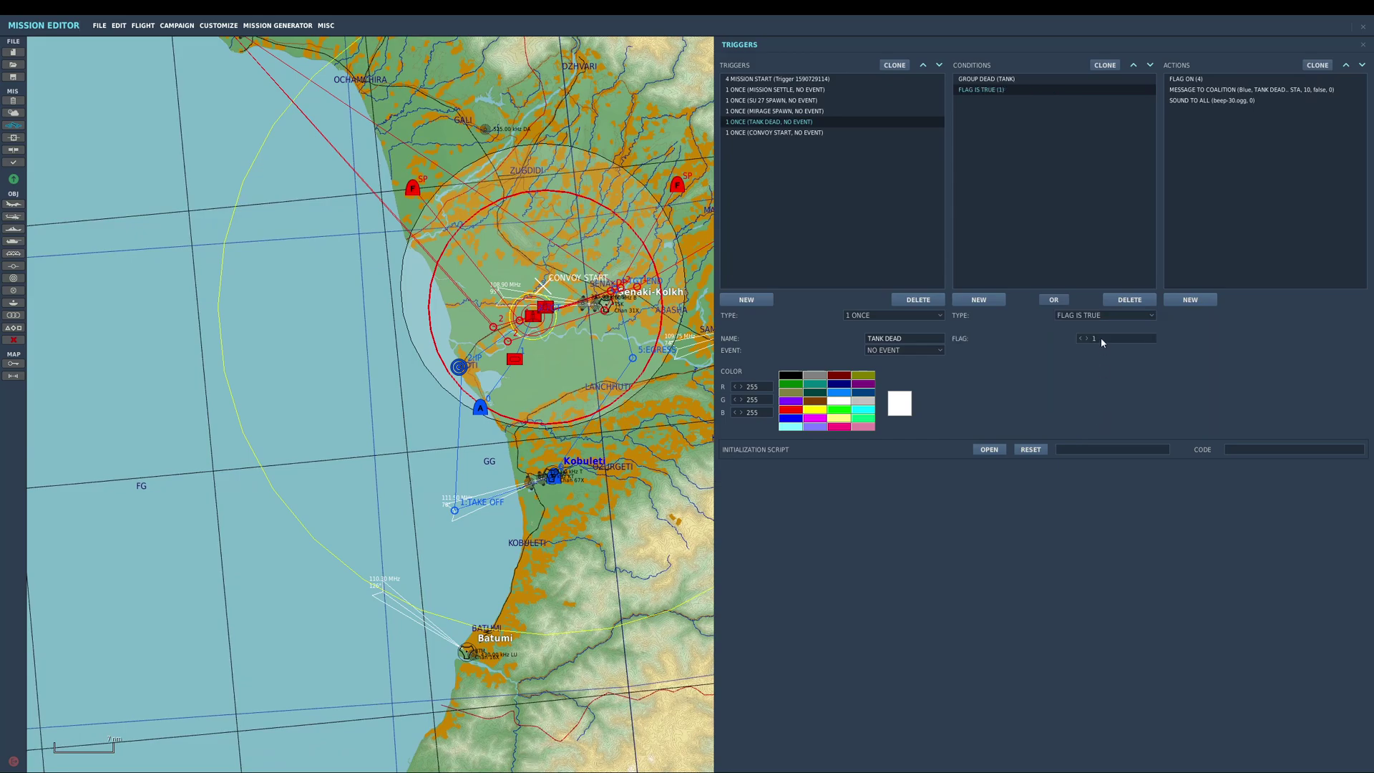
double_click(1085, 338)
Step: Browse the triggers, then inspect MISSION SETTLE's MISSION GO radio item action
click(797, 91)
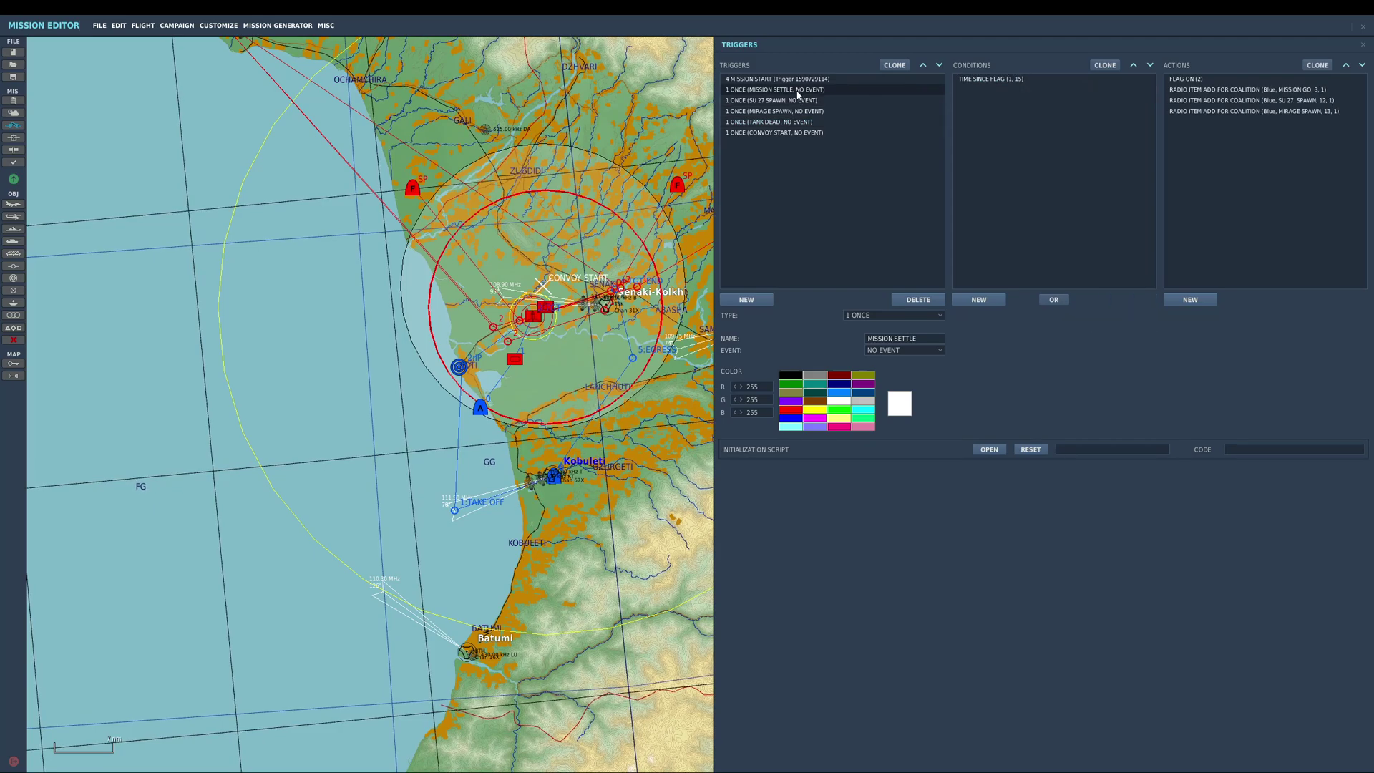
click(780, 80)
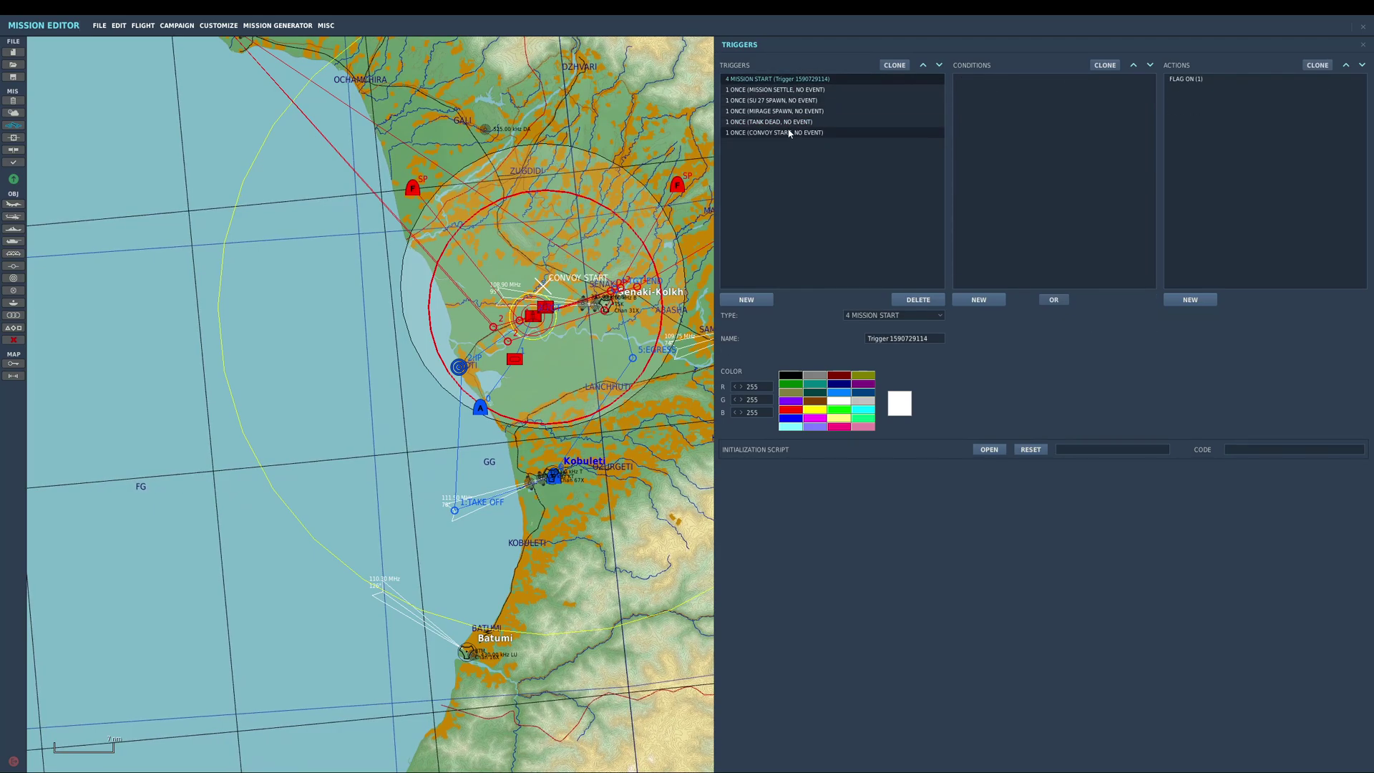
click(789, 134)
click(792, 103)
click(793, 111)
click(794, 90)
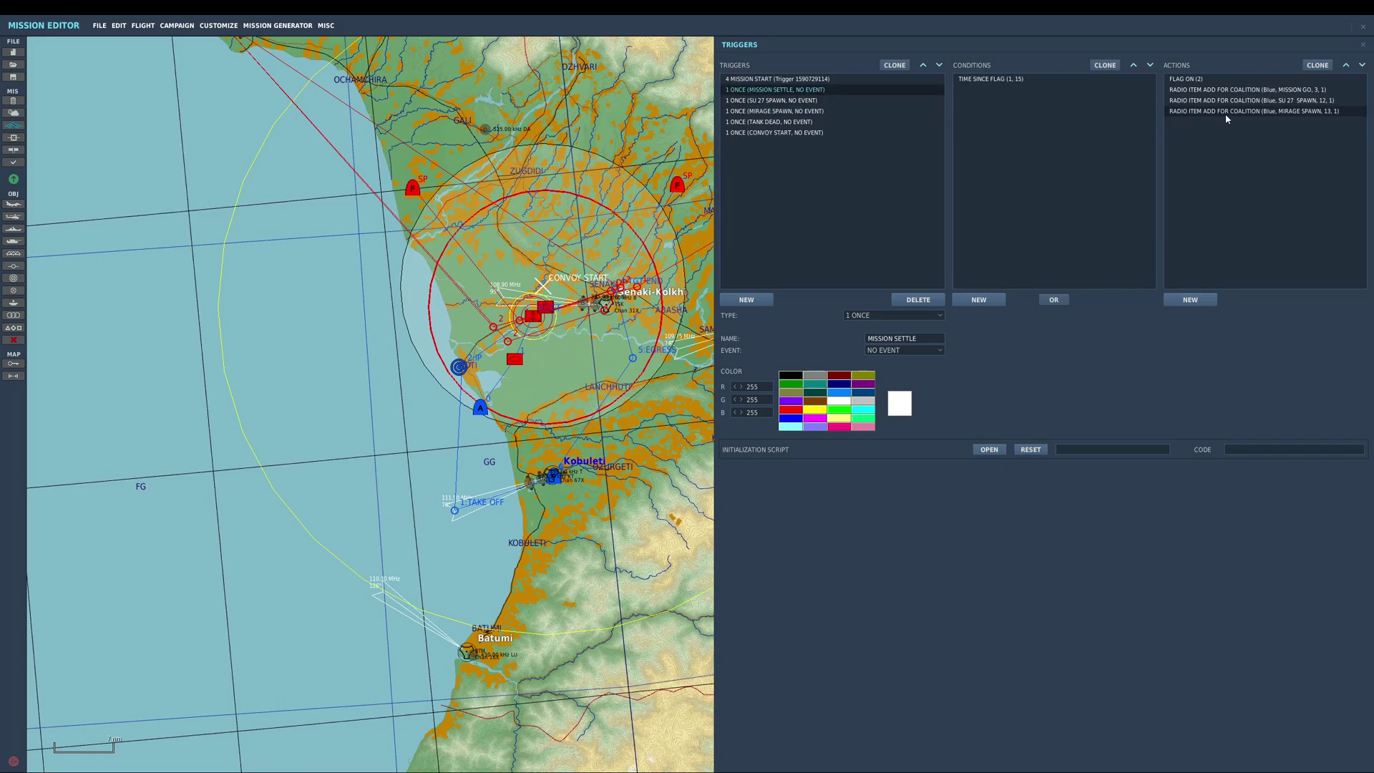
click(1225, 112)
click(1231, 91)
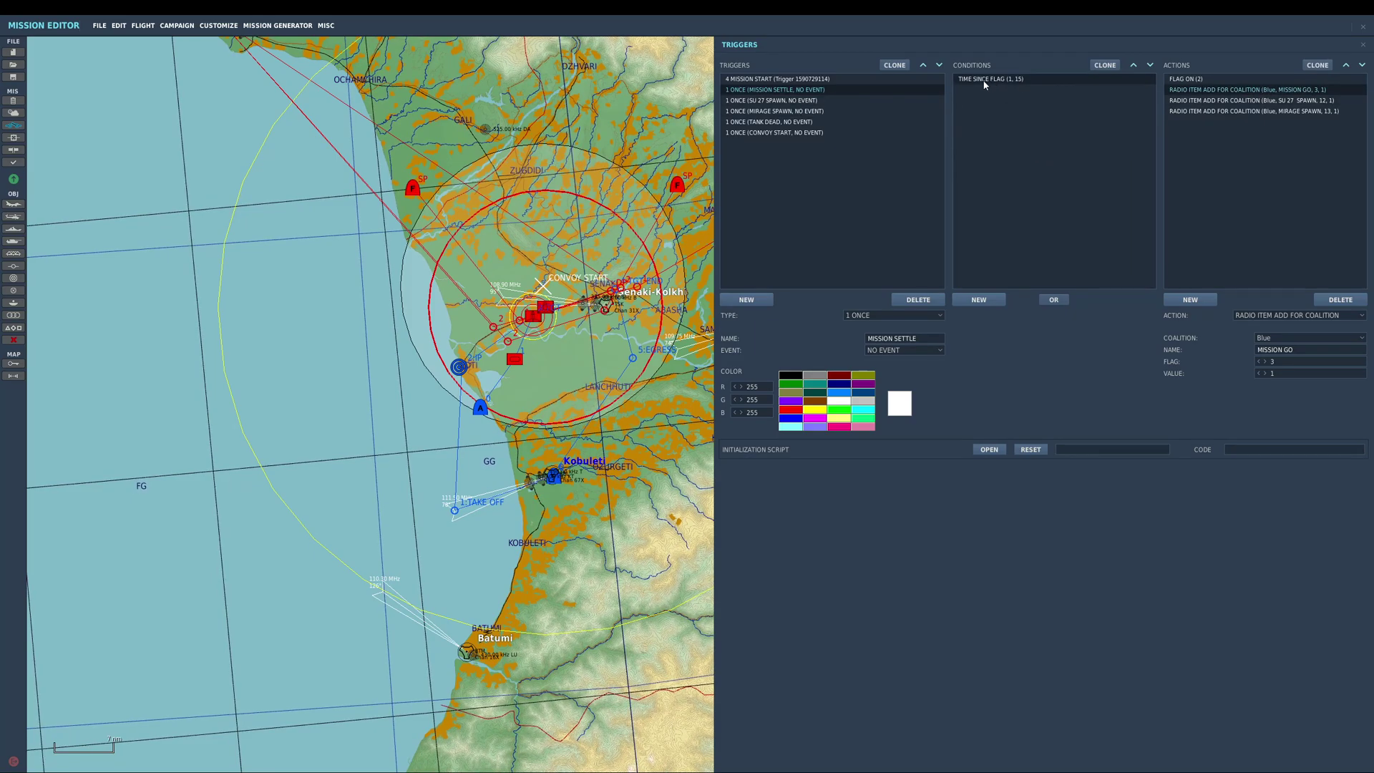
Step: Step through MISSION START, SU 27 SPAWN, MIRAGE SPAWN, TANK DEAD and CONVOY START triggers
click(792, 91)
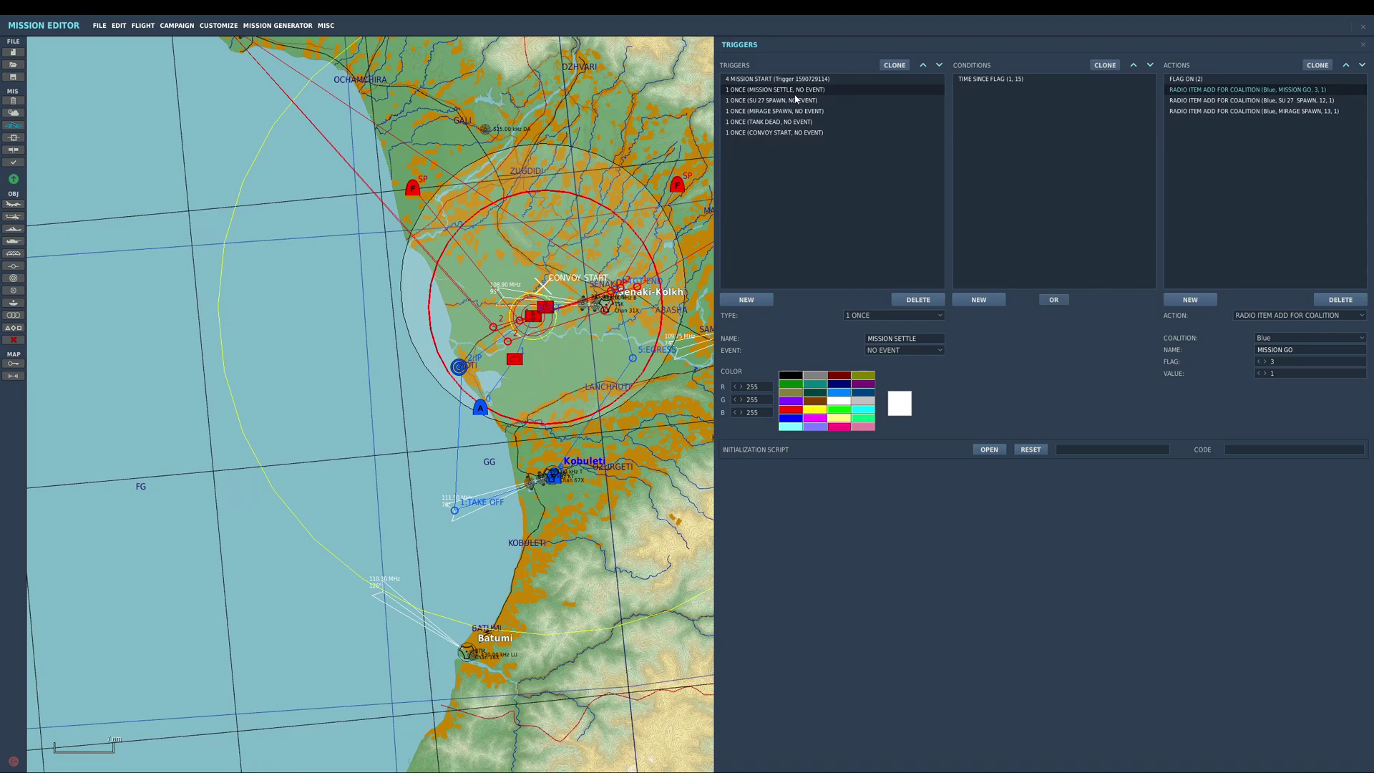
click(797, 80)
click(801, 100)
click(808, 111)
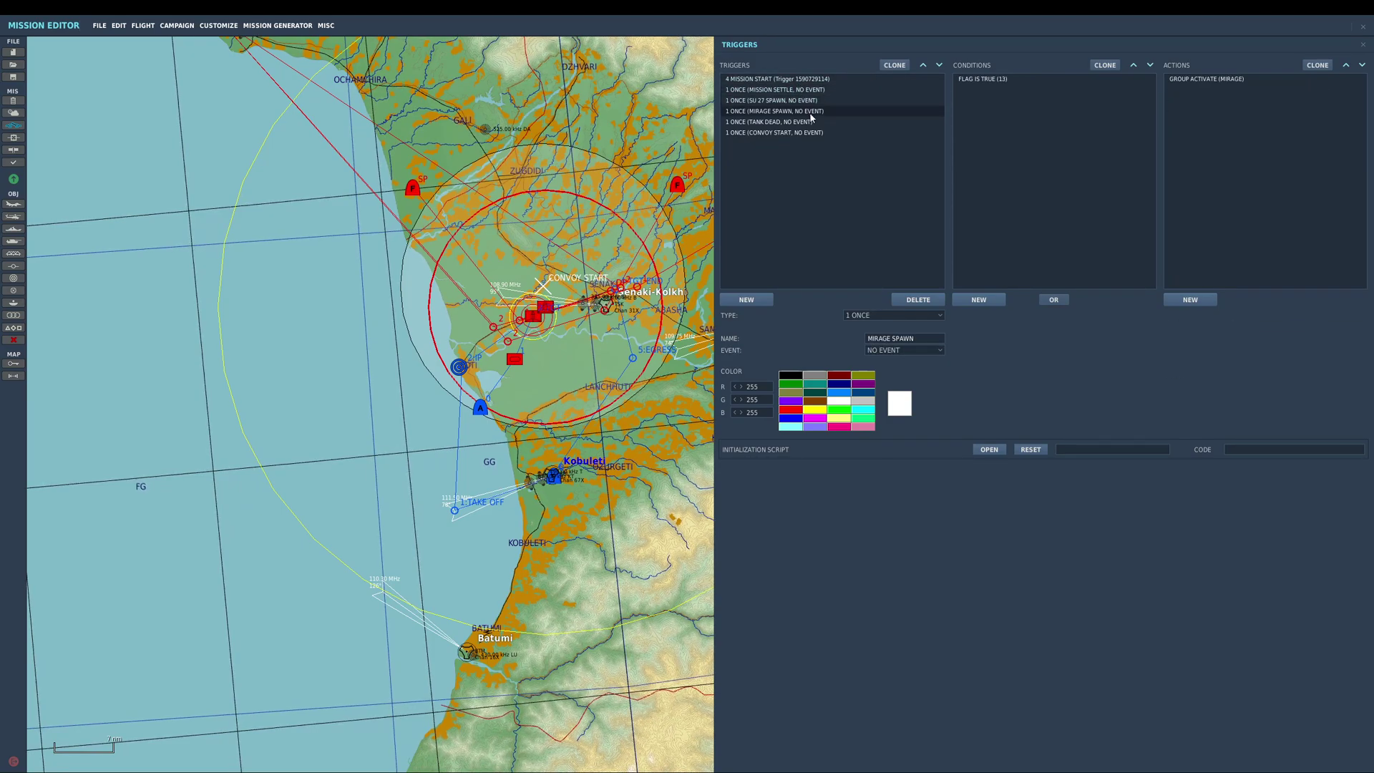
click(816, 121)
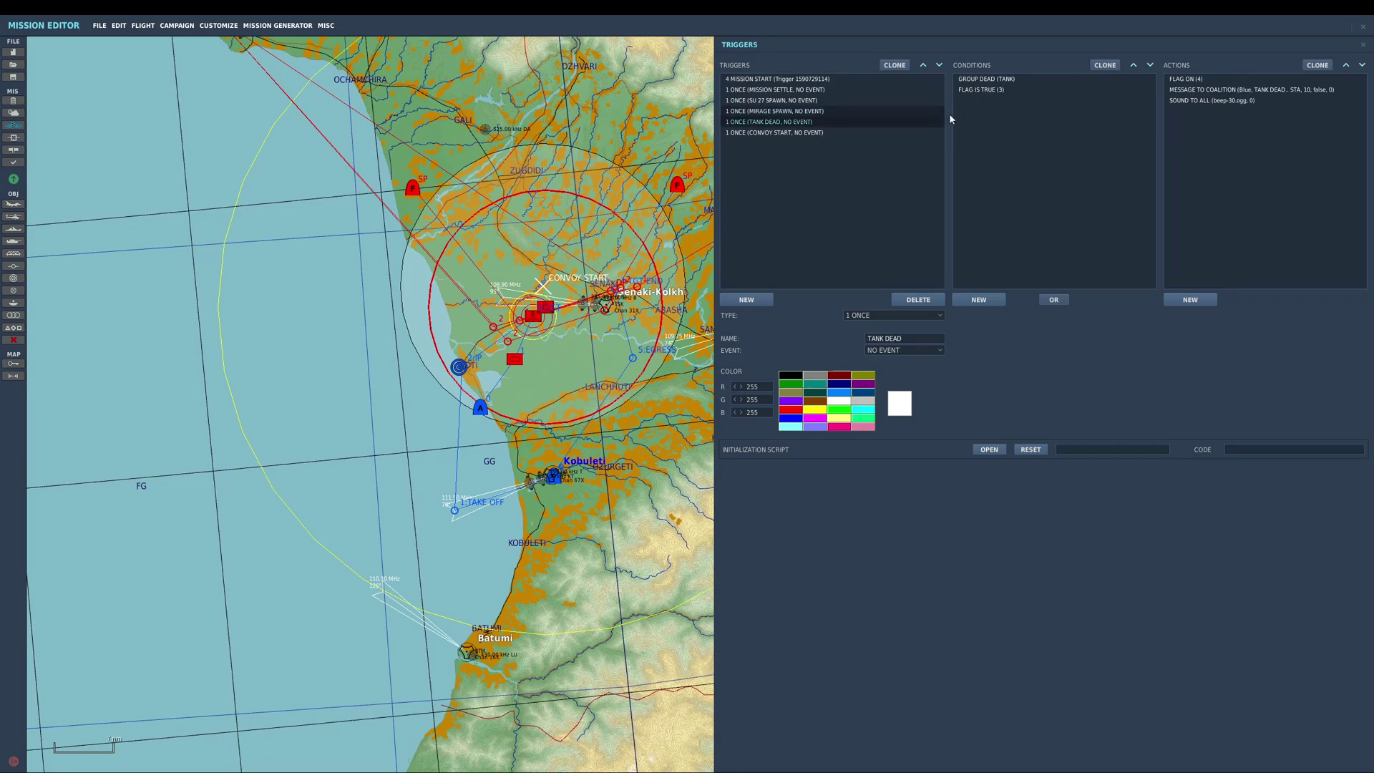
click(802, 133)
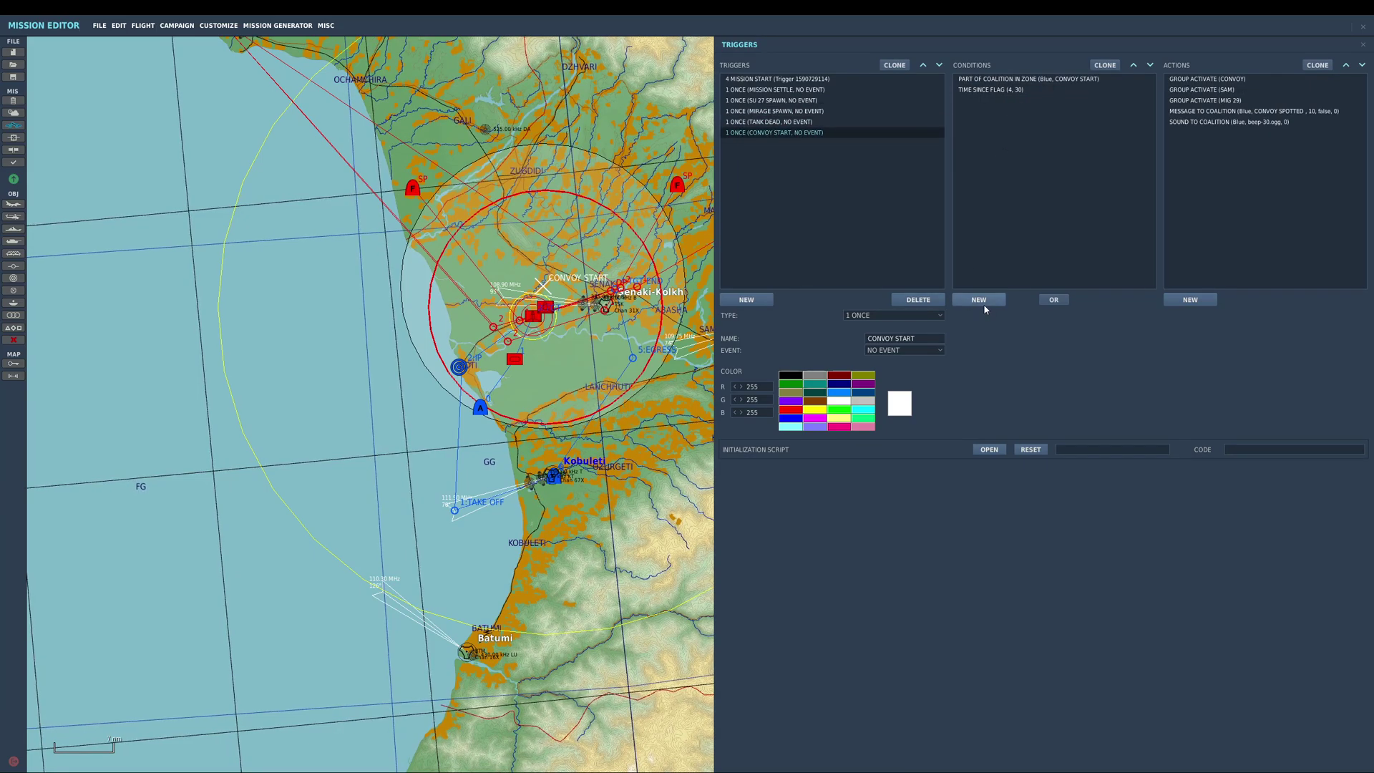
Step: Compare the TANK DEAD and CONVOY START triggers' conditions and actions
click(792, 123)
click(802, 133)
click(820, 122)
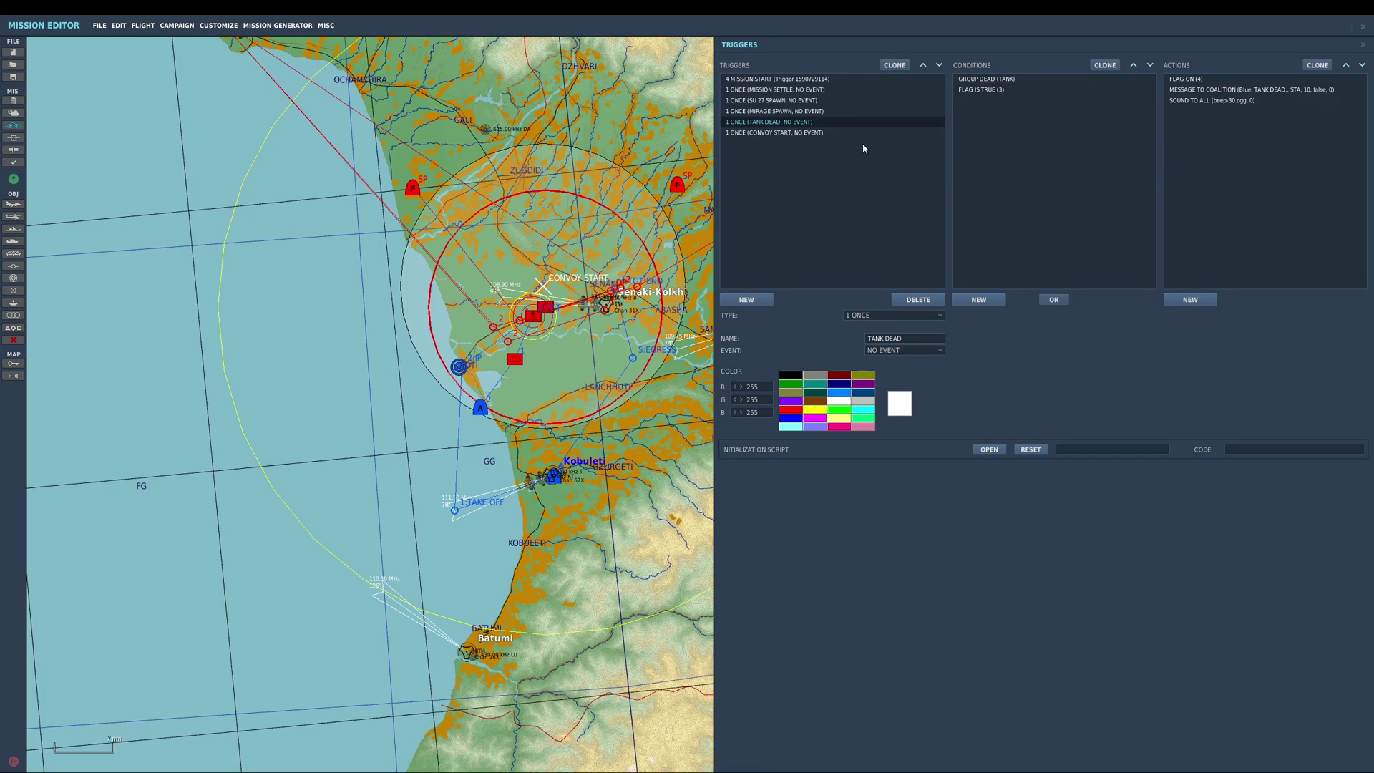
click(809, 133)
click(828, 123)
right_drag(664, 231, 592, 241)
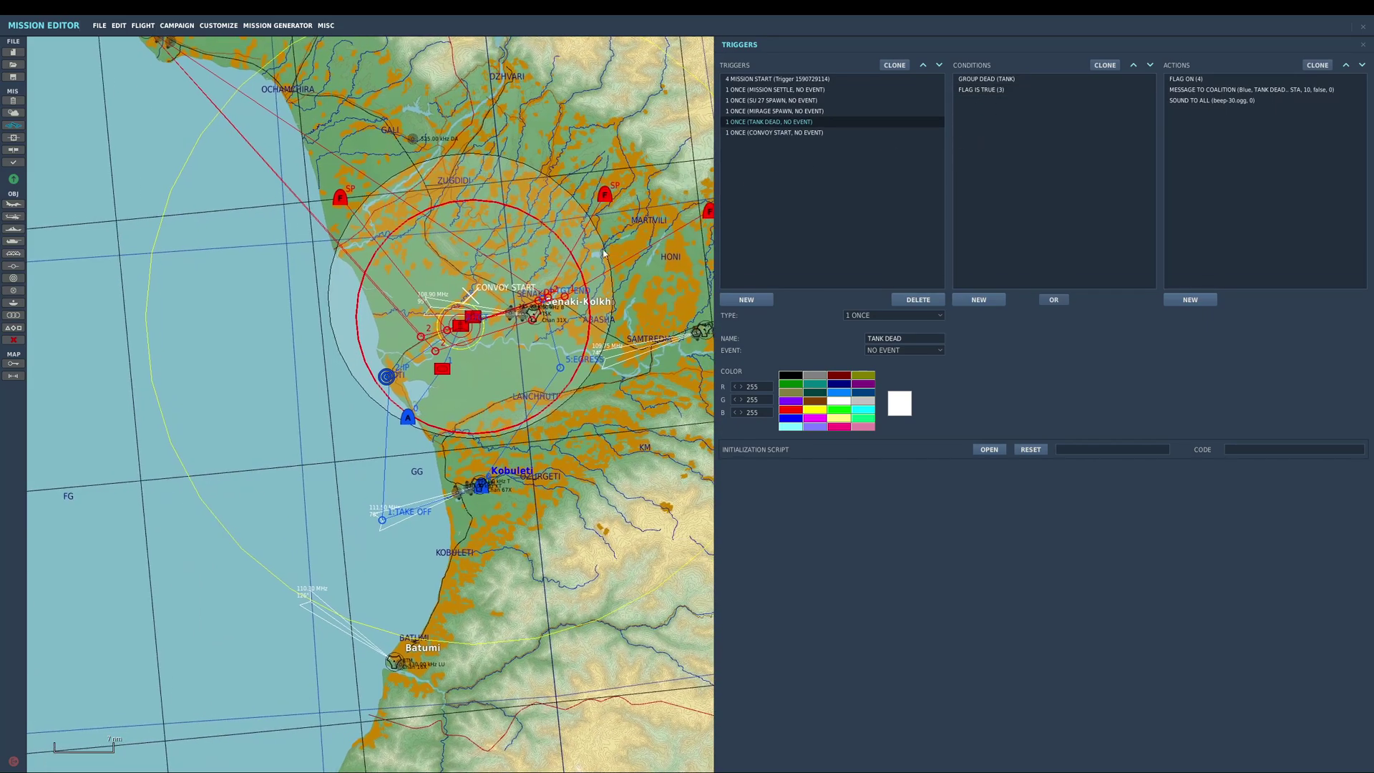
Step: Confirm MISSION SETTLE's Blue MISSION GO radio item sets flag 3 to 1
click(787, 90)
click(1216, 90)
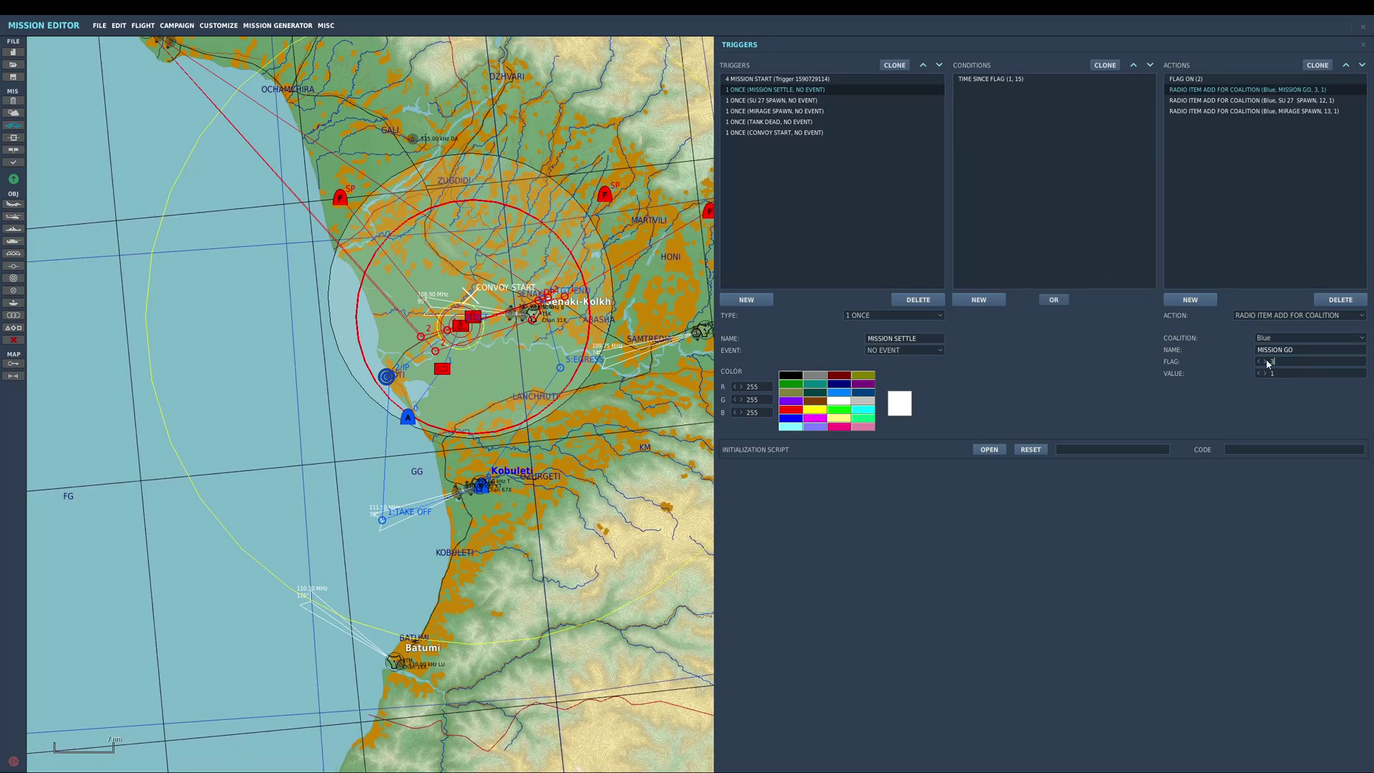
click(1261, 91)
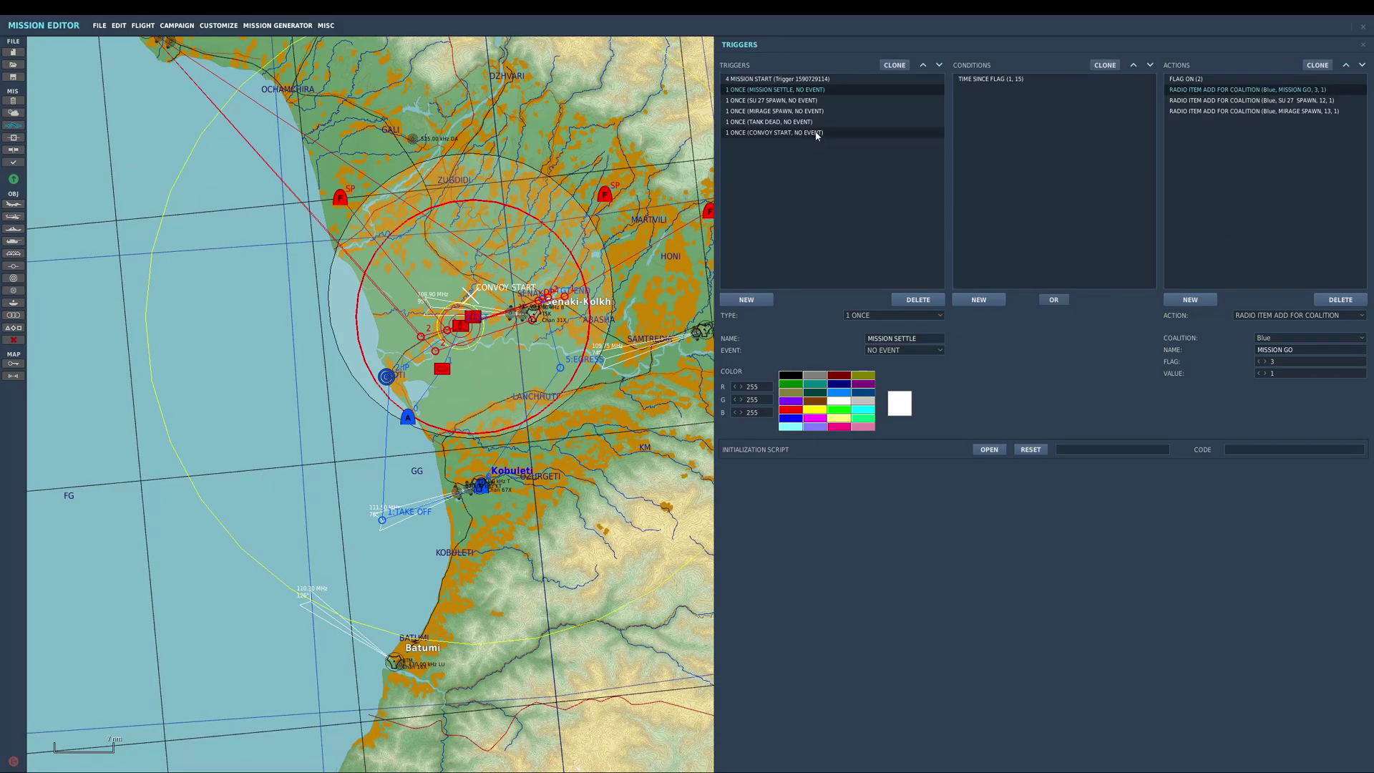
Step: Fly the mission after saving changes, taking the A-10C slot and starting from the briefing
click(143, 25)
click(171, 69)
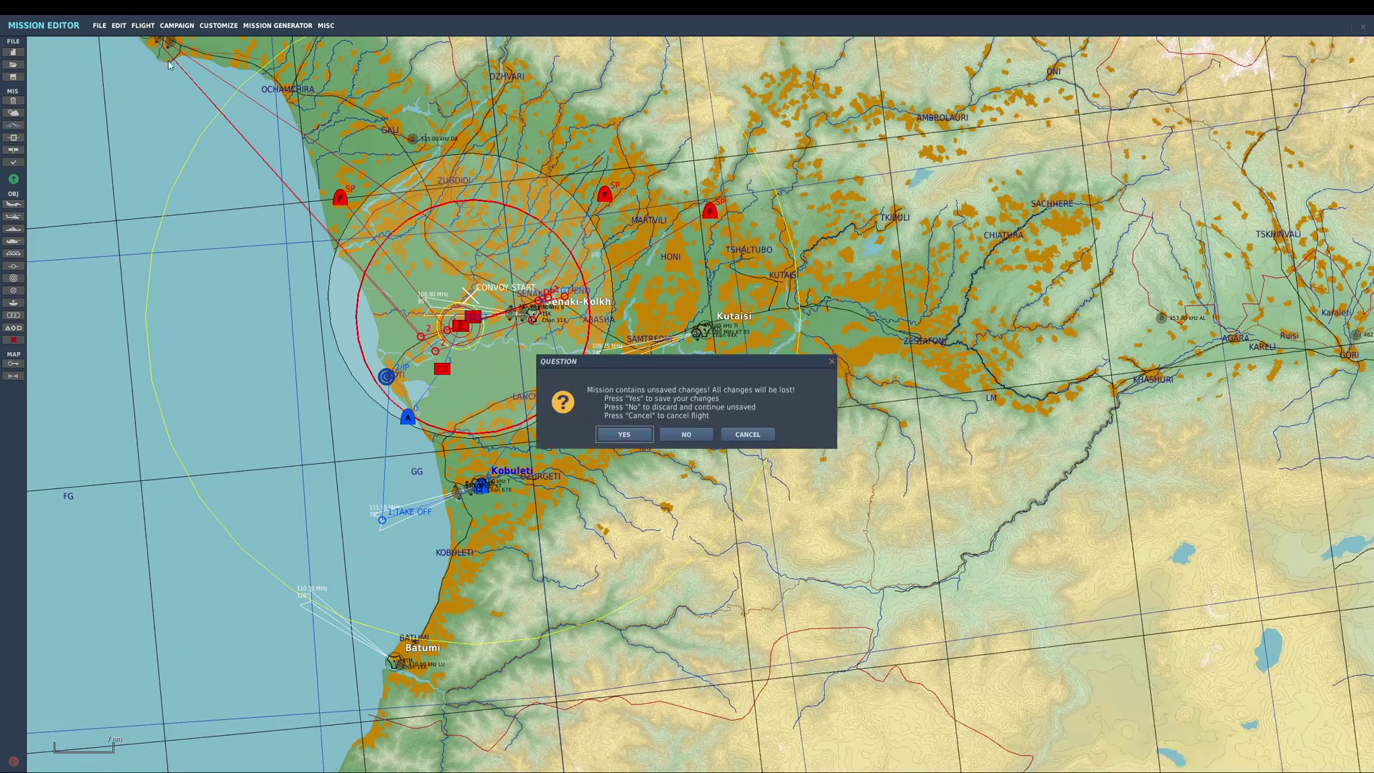
click(641, 435)
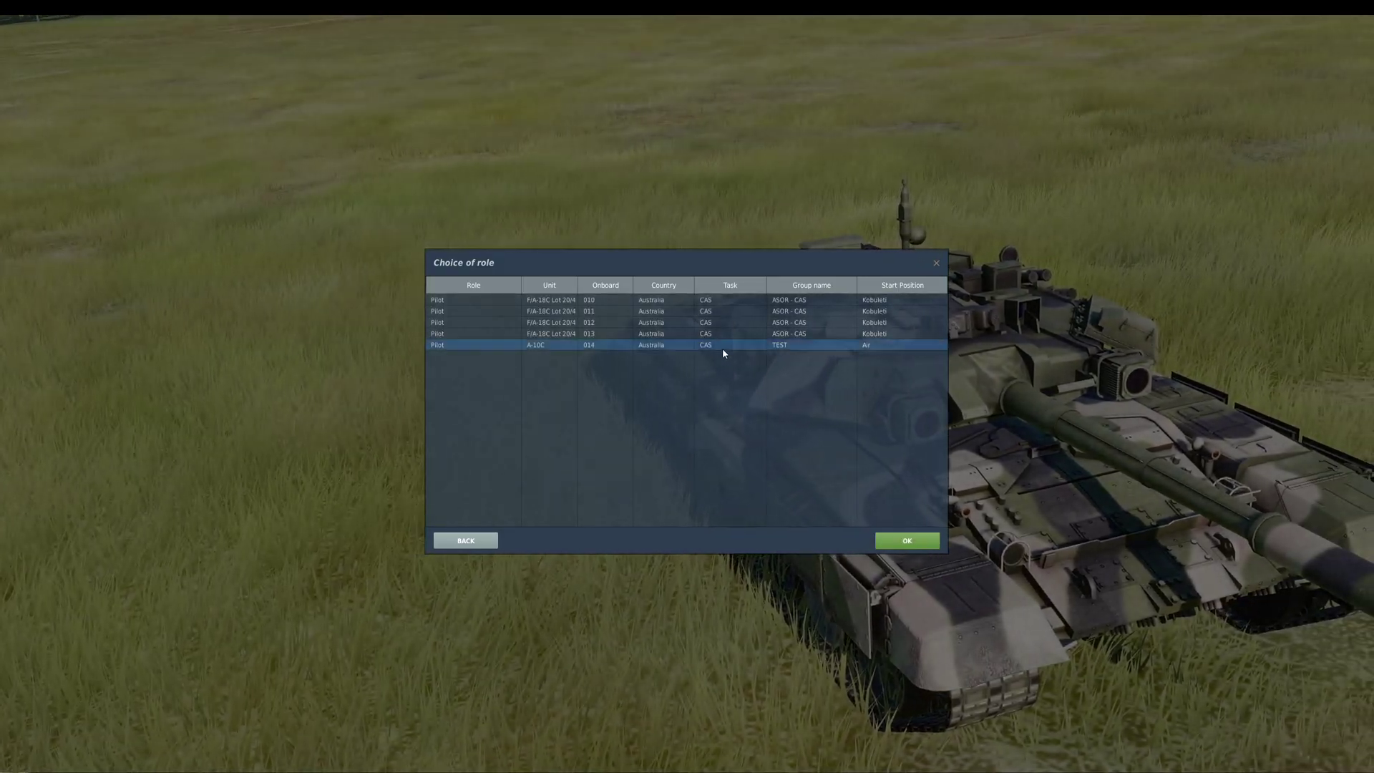
double_click(722, 348)
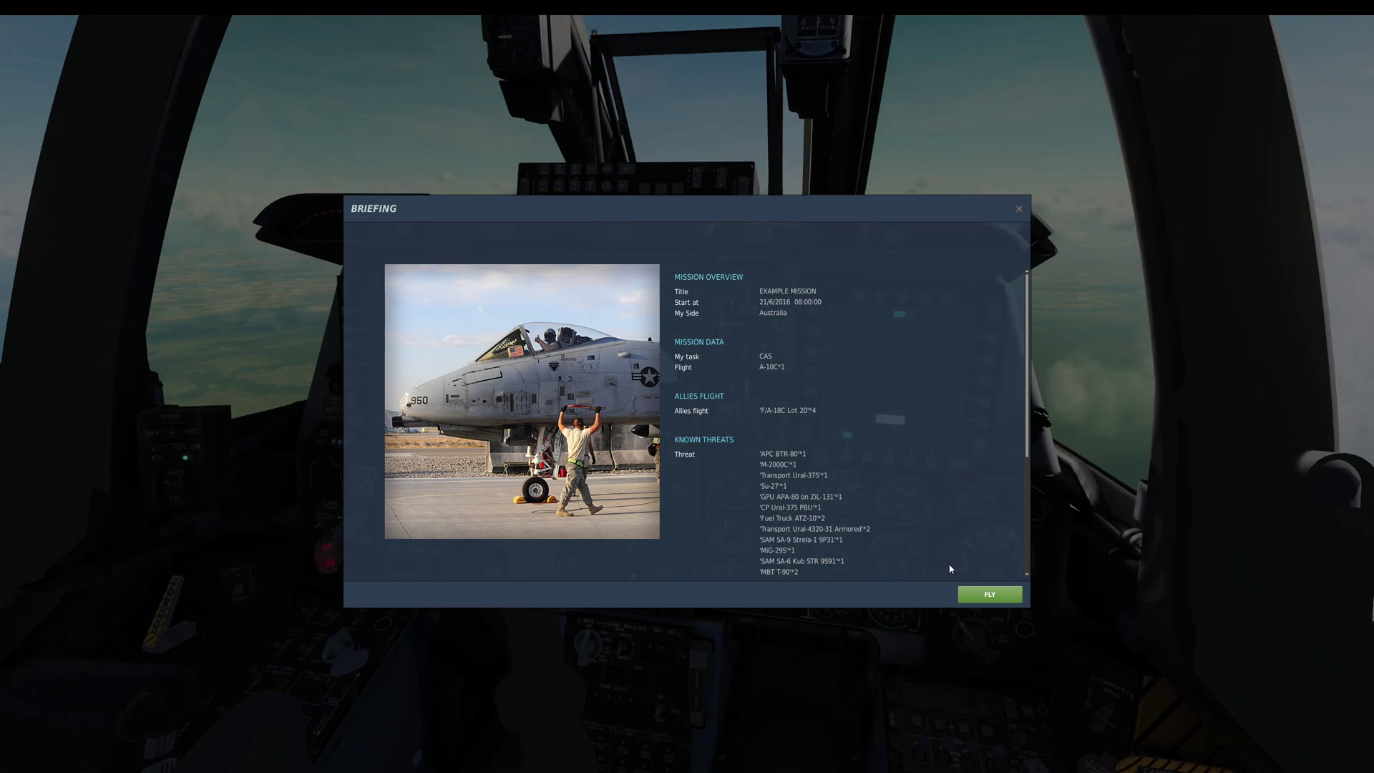
click(992, 594)
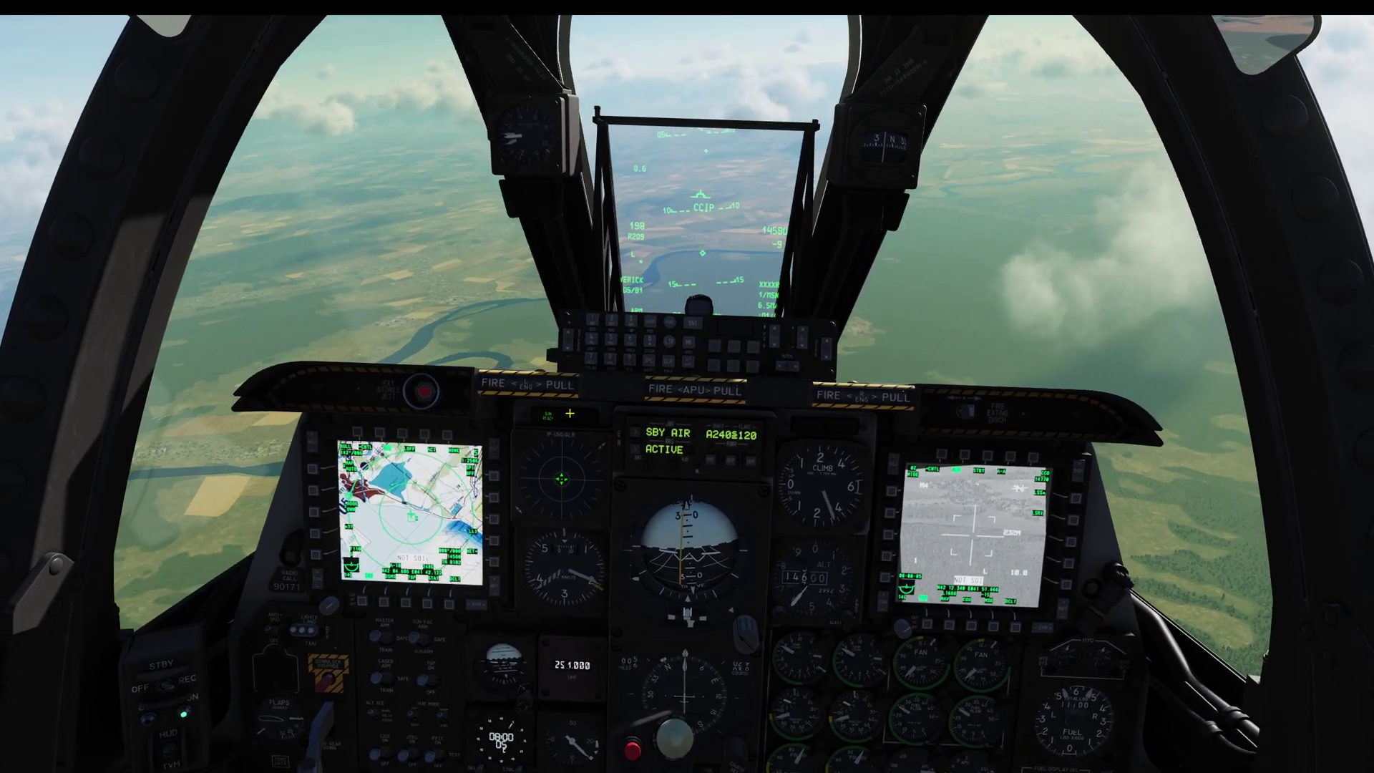
Step: Put TGP and Maverick pages on the MFDs, fire an AGM-65, then open the Other radio menu
key(ctrl+Left)
key(ctrl+Right)
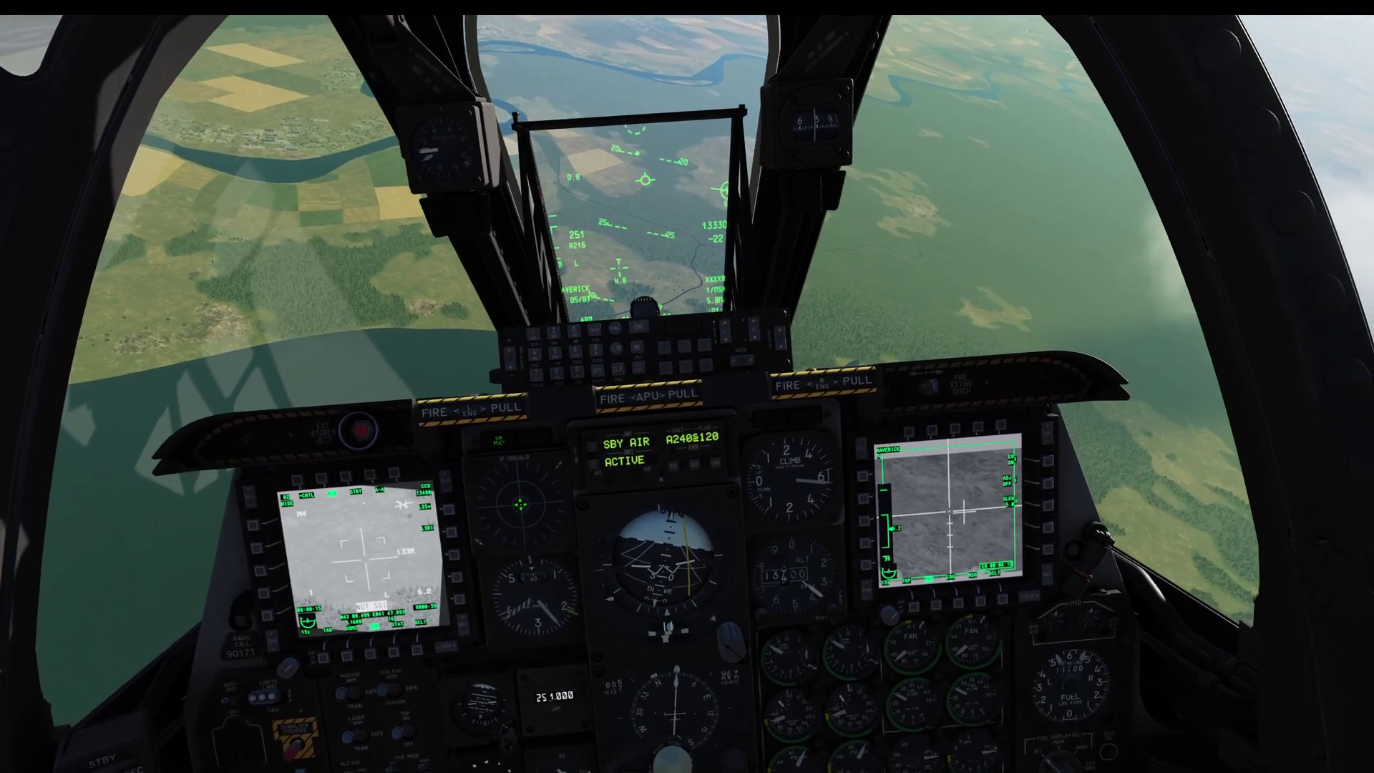
key(ralt+space)
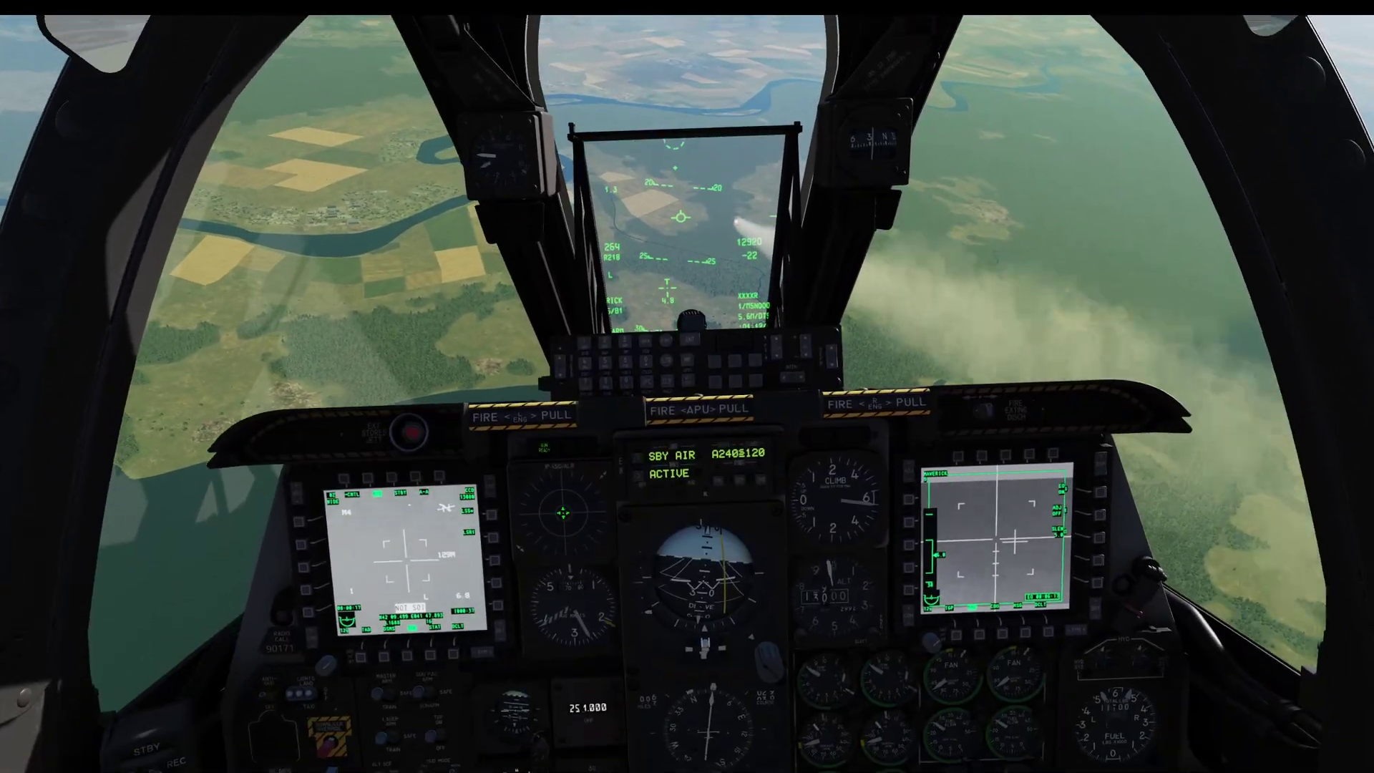
key(backslash)
key(F10)
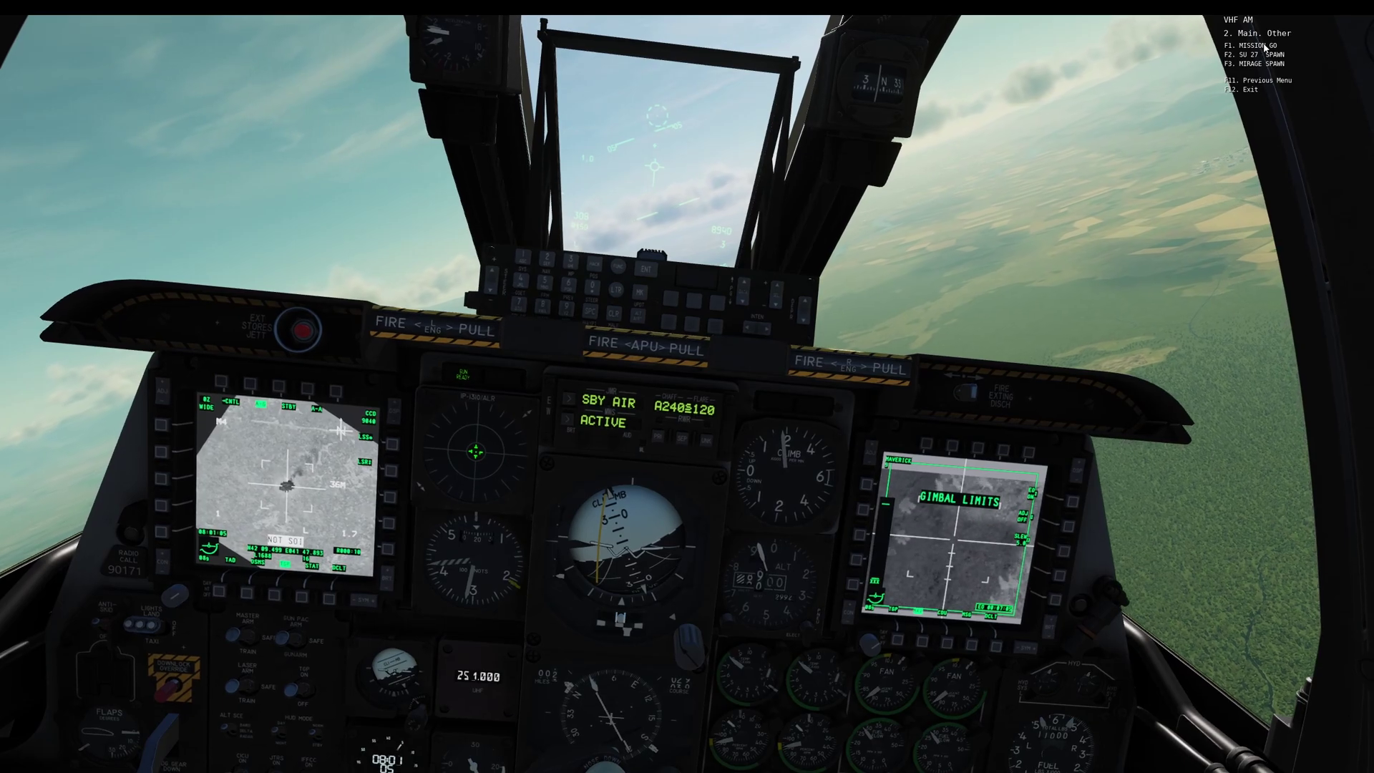
Step: Select MISSION GO from the radio menu, then pause and quit to the editor
key(F1)
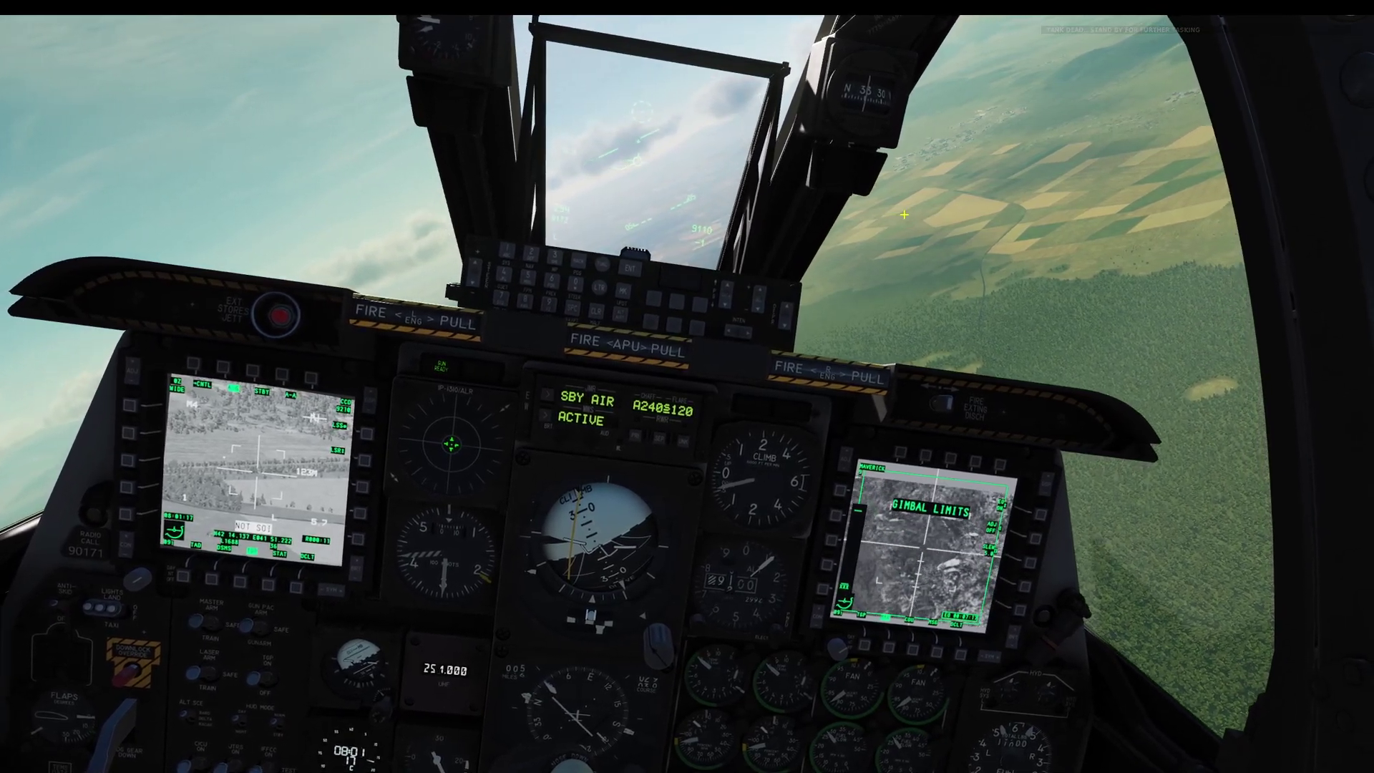
key(Escape)
key(Escape)
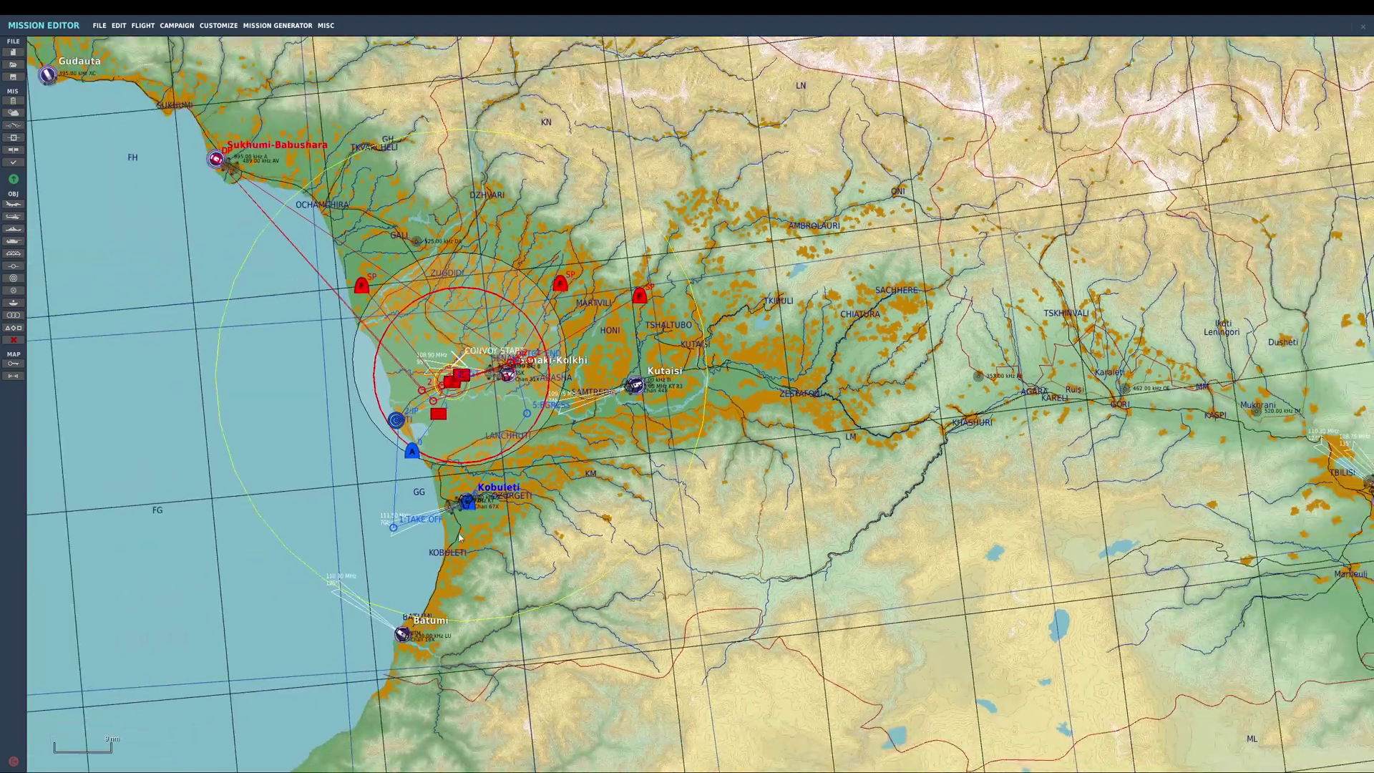
Step: Move the TEST A-10C group's start point over the sea west of Kobuleti
scroll(489, 505, up, 2)
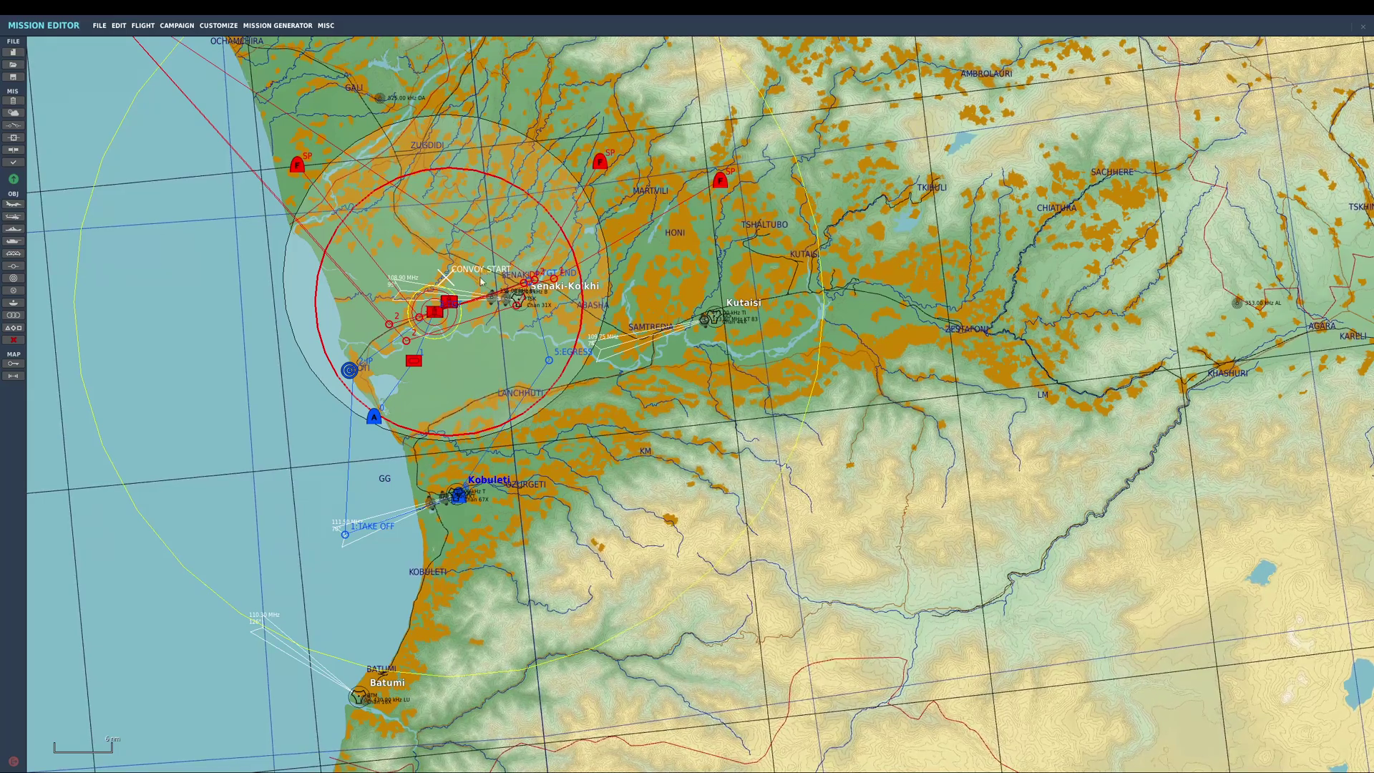
drag(372, 411, 283, 423)
mouse_move(172, 568)
mouse_down()
mouse_move(234, 409)
mouse_move(267, 485)
mouse_move(450, 481)
mouse_move(350, 474)
mouse_move(228, 438)
mouse_move(467, 392)
mouse_move(584, 340)
mouse_move(535, 149)
mouse_move(333, 391)
mouse_move(458, 354)
mouse_move(230, 329)
mouse_move(341, 483)
mouse_move(422, 299)
mouse_move(371, 397)
mouse_move(371, 480)
mouse_move(337, 461)
mouse_up()
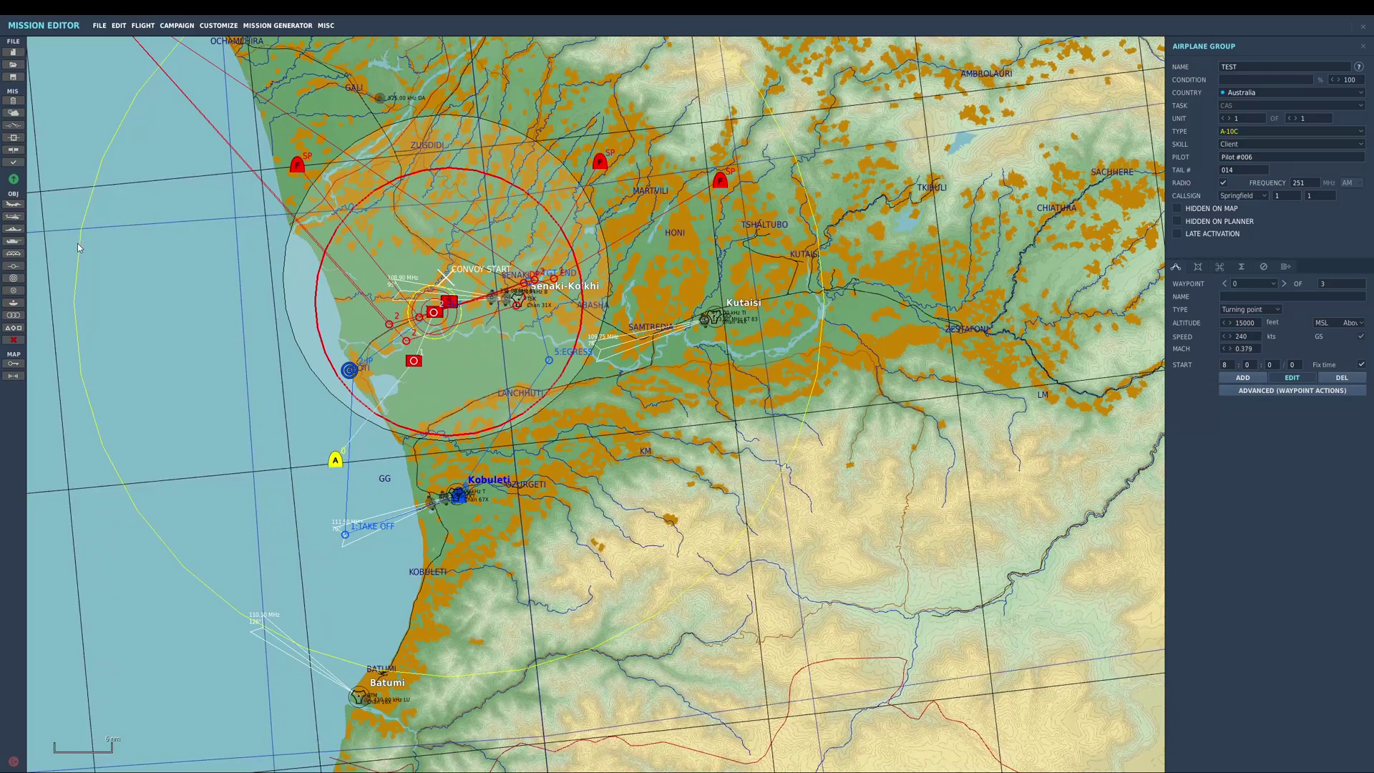
Step: Reopen the Triggers window listing the six triggers from MISSION START to CONVOY START
scroll(238, 277, down, 4)
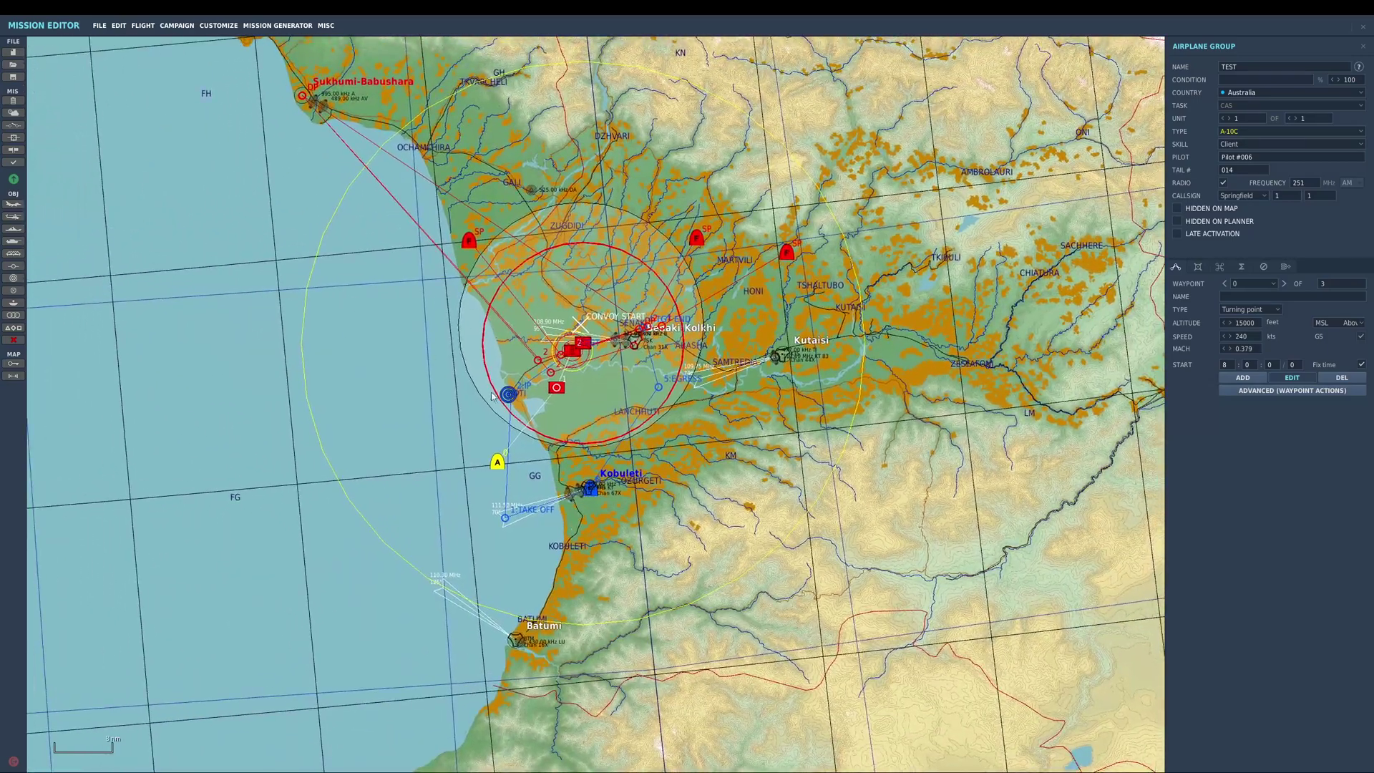
scroll(513, 426, up, 3)
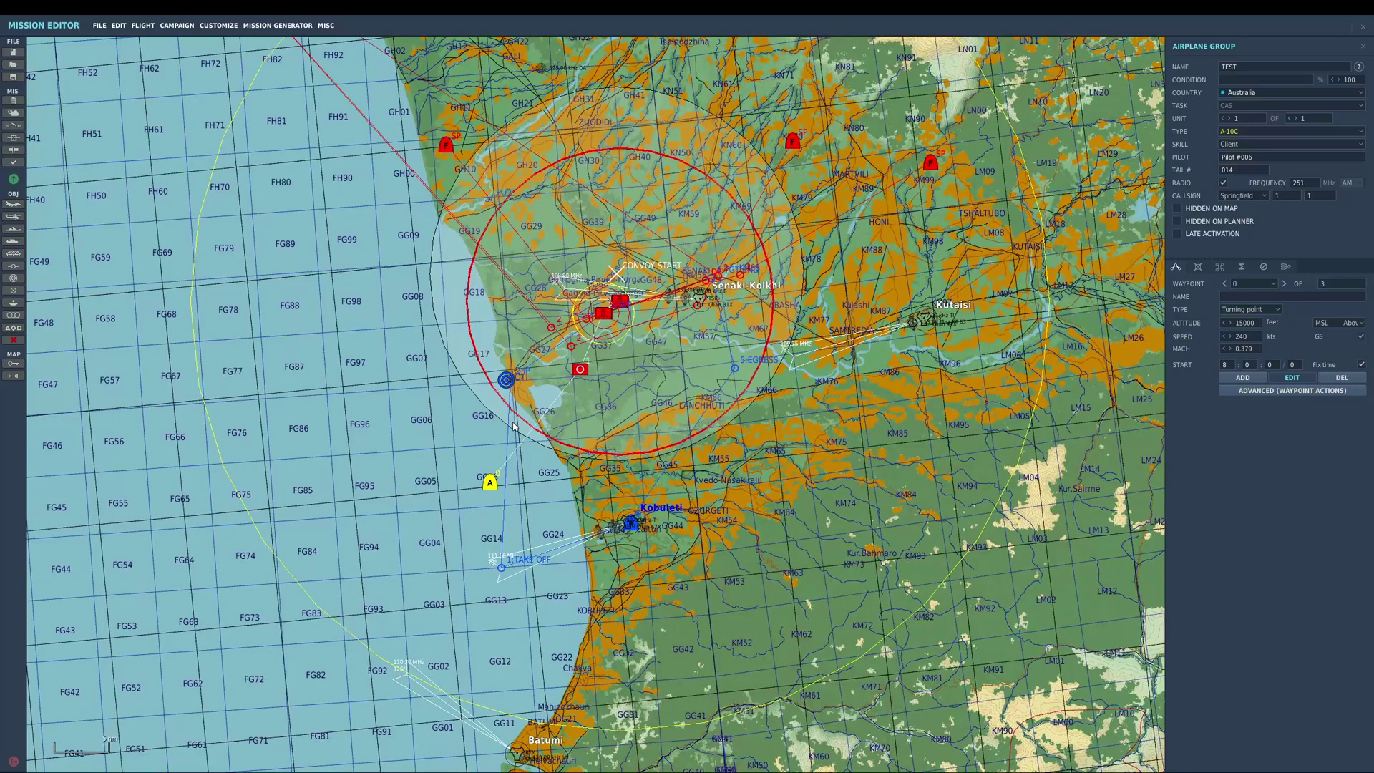
right_drag(514, 426, 493, 383)
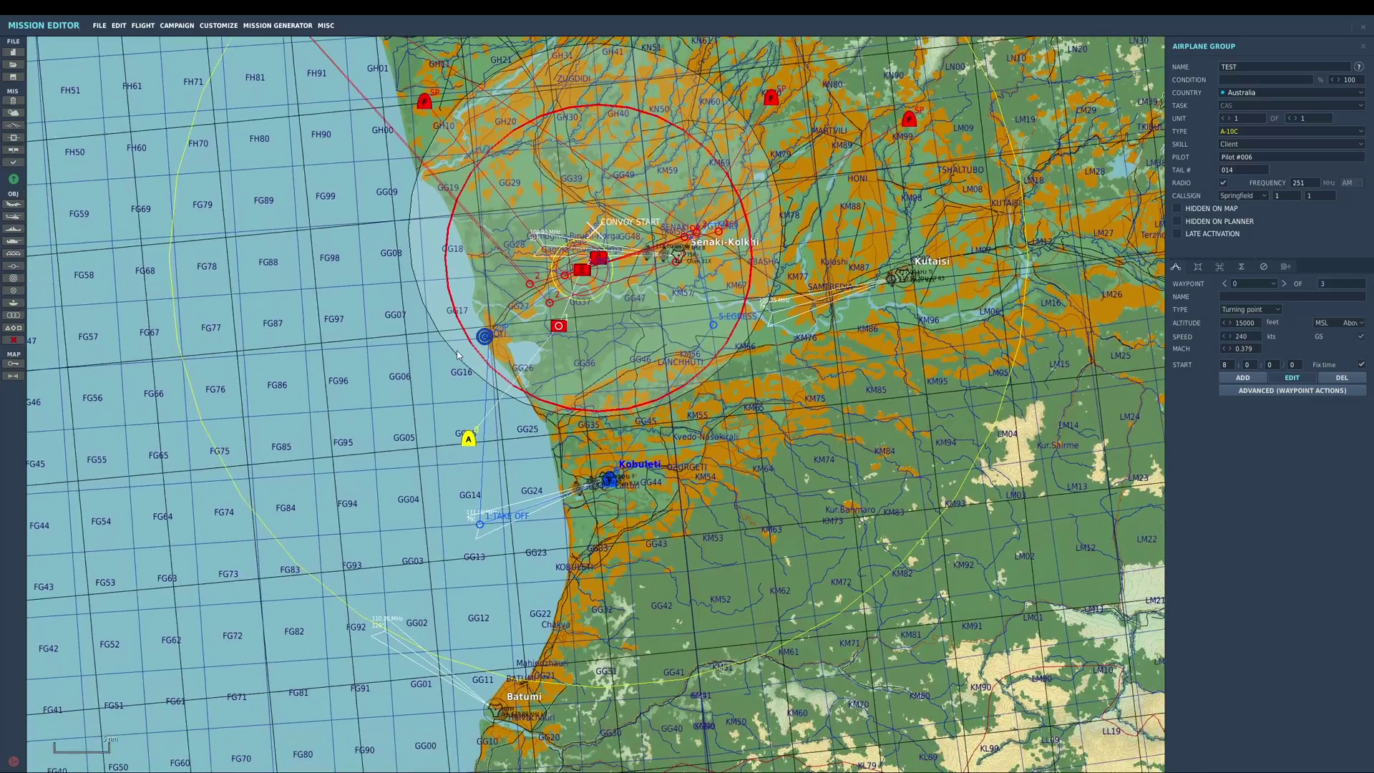
click(16, 127)
click(776, 89)
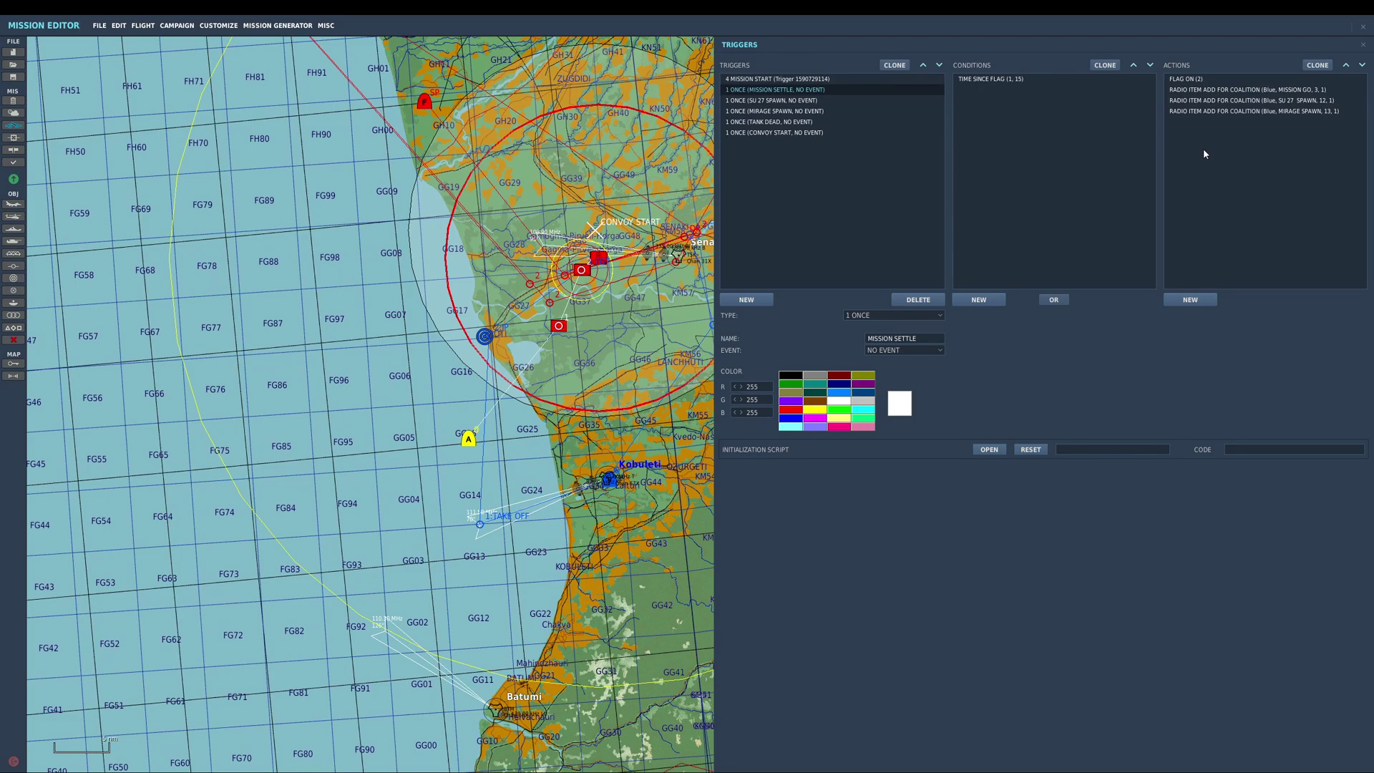
Step: Click the empty map to dismiss Triggers and the A-10C selection, then zoom out over the mission area
scroll(466, 264, up, 2)
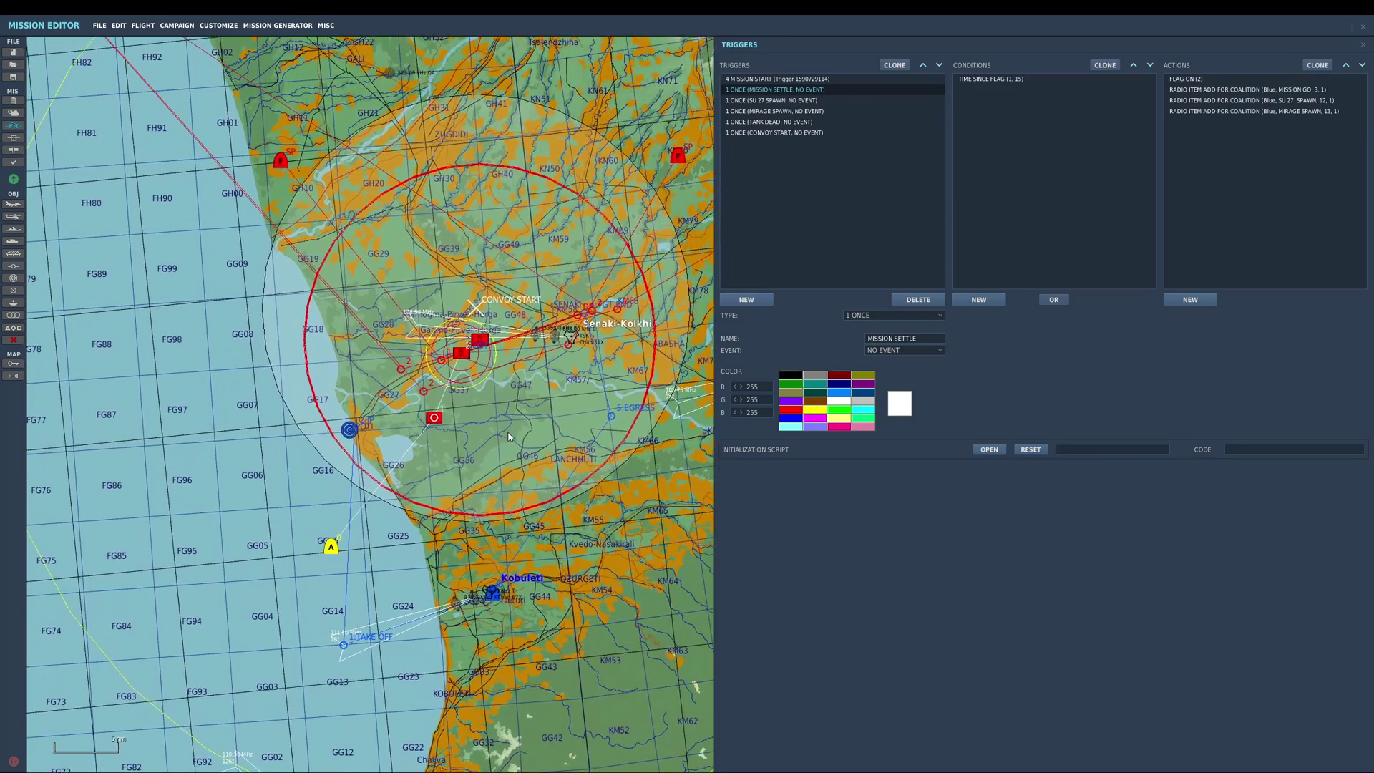
click(178, 301)
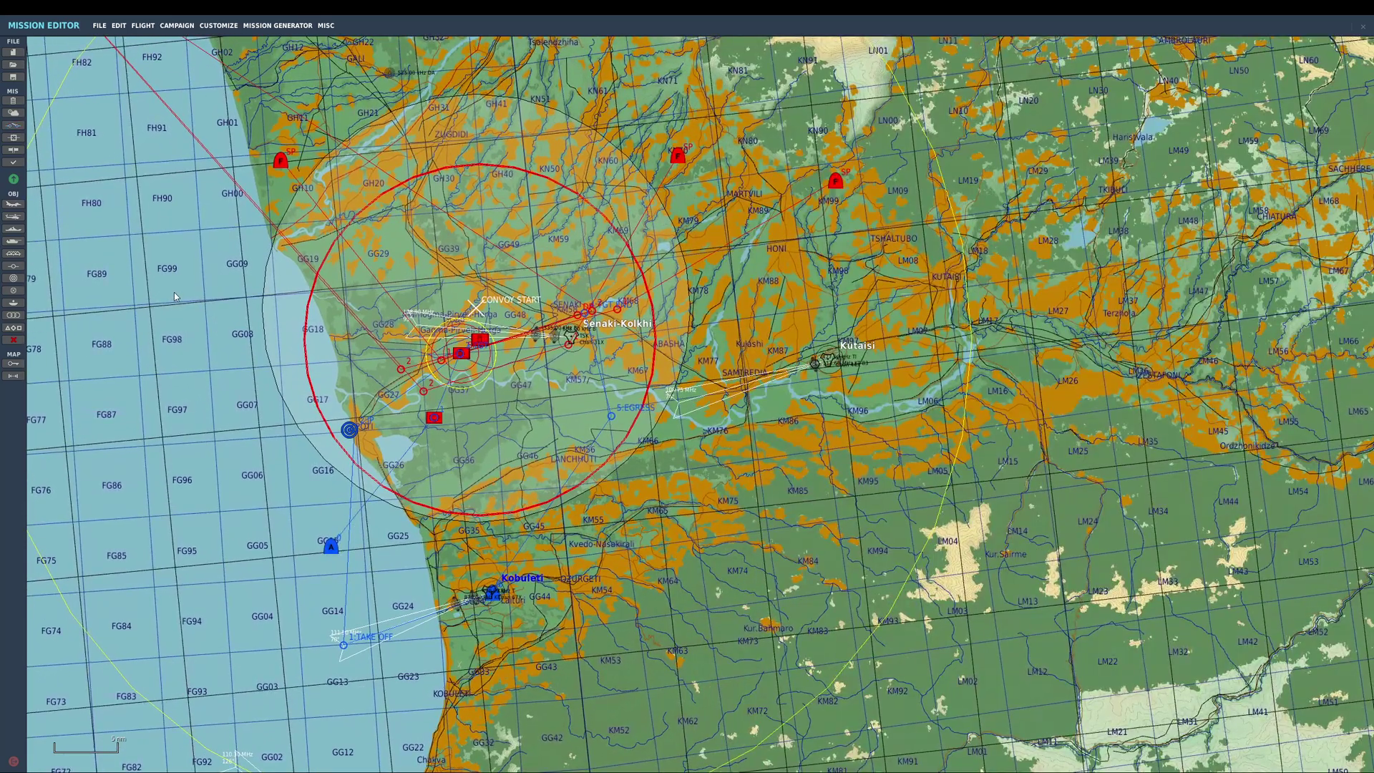
scroll(173, 292, down, 3)
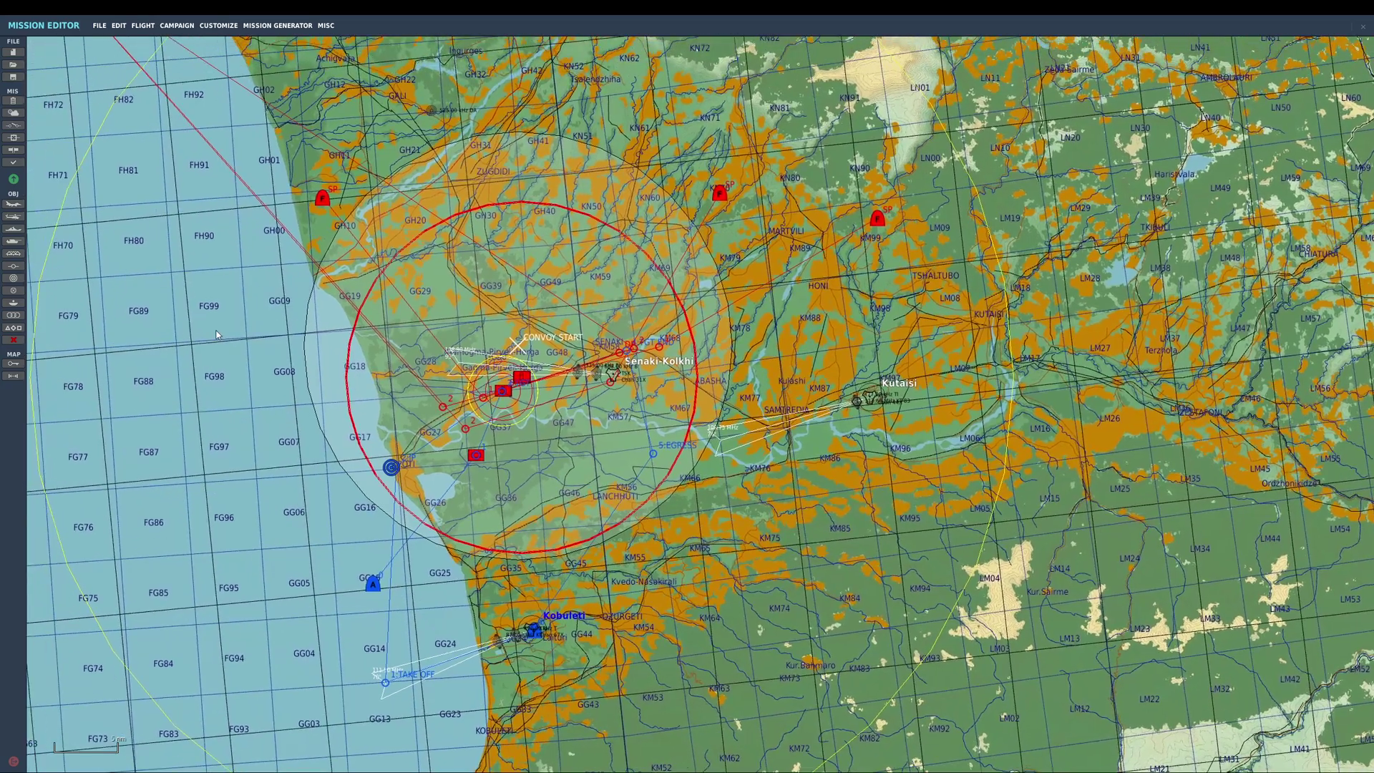
scroll(323, 363, down, 3)
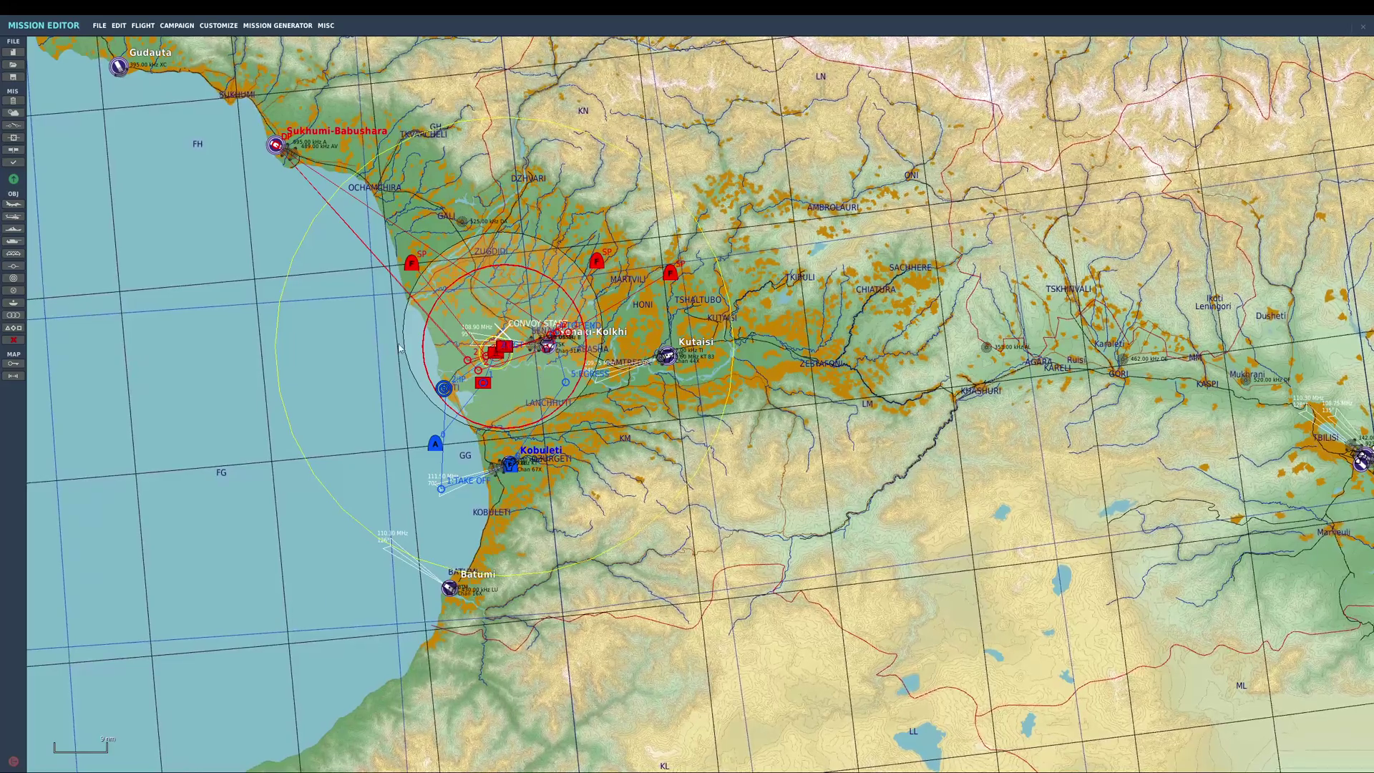
scroll(500, 388, down, 1)
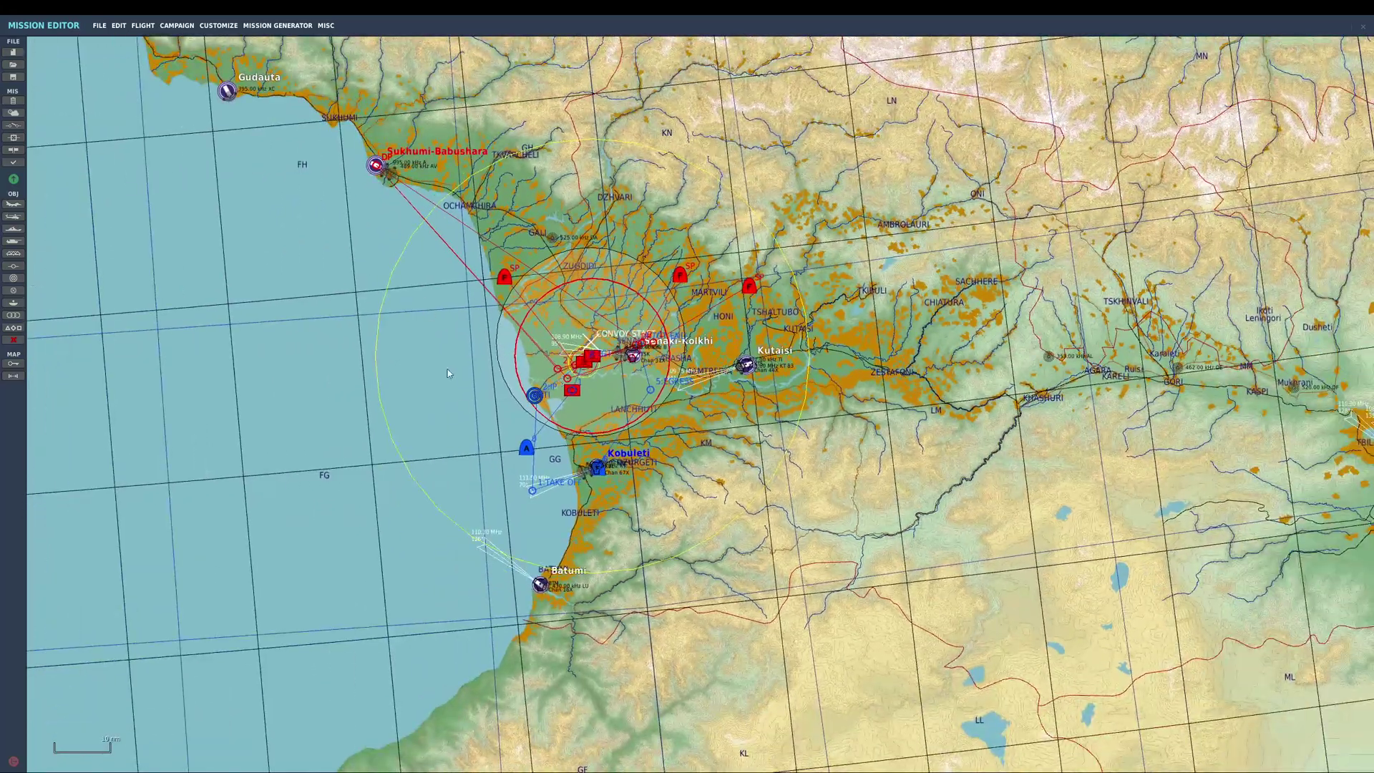
drag(448, 373, 501, 336)
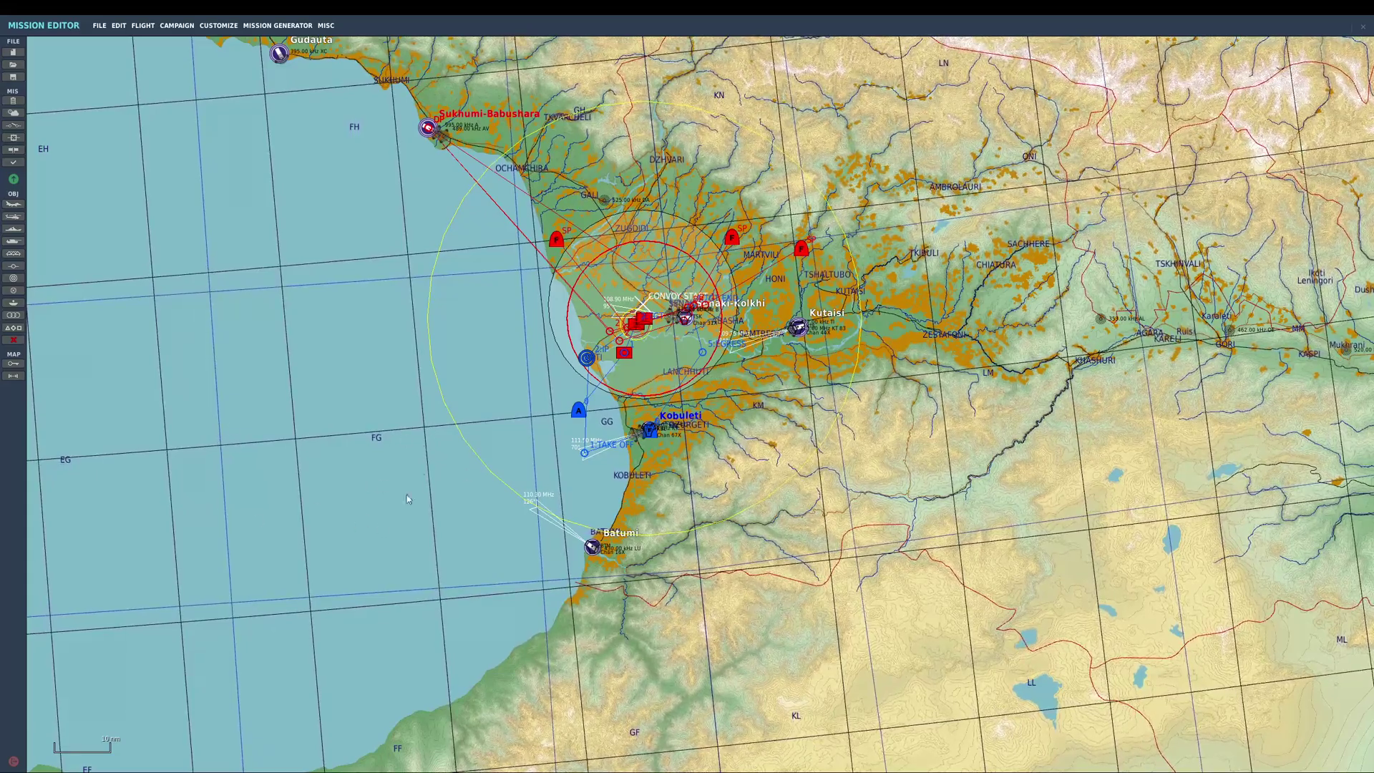
scroll(614, 349, down, 3)
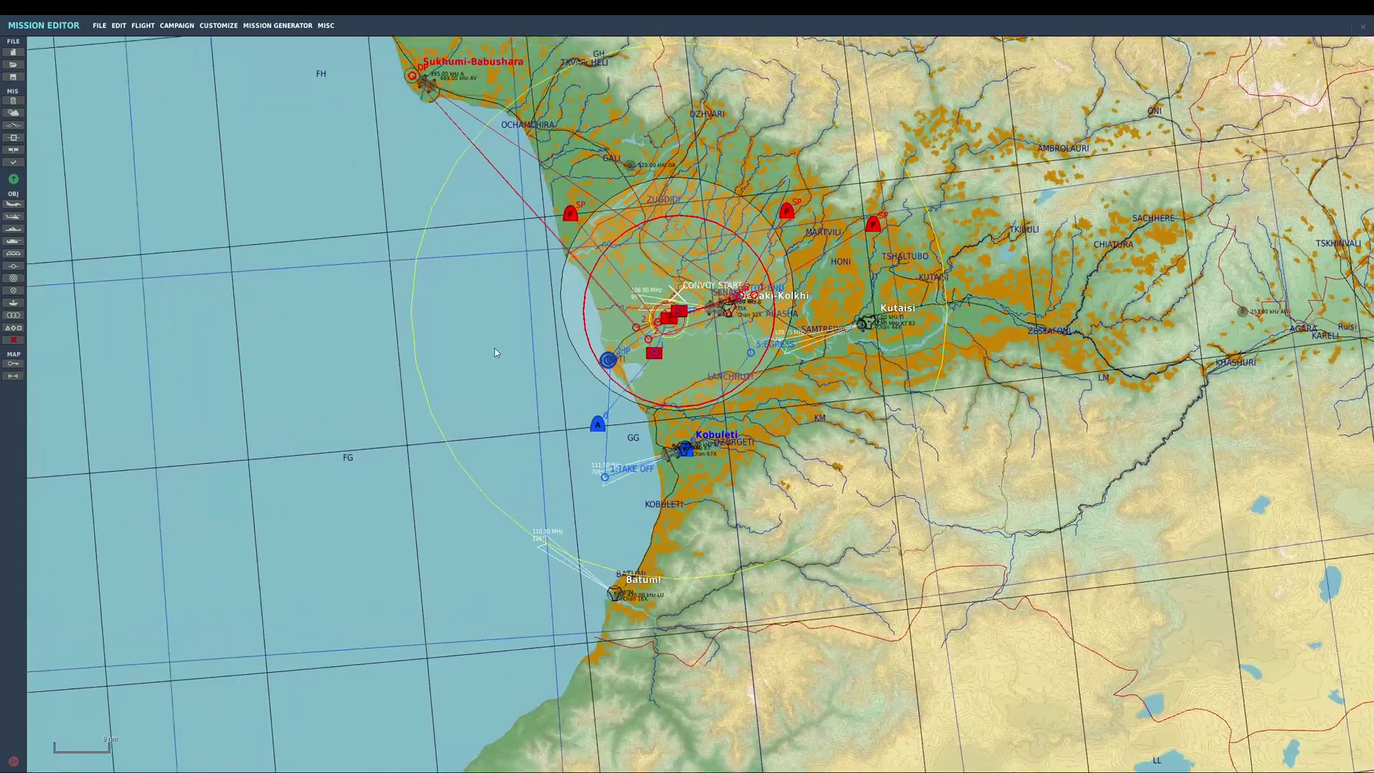